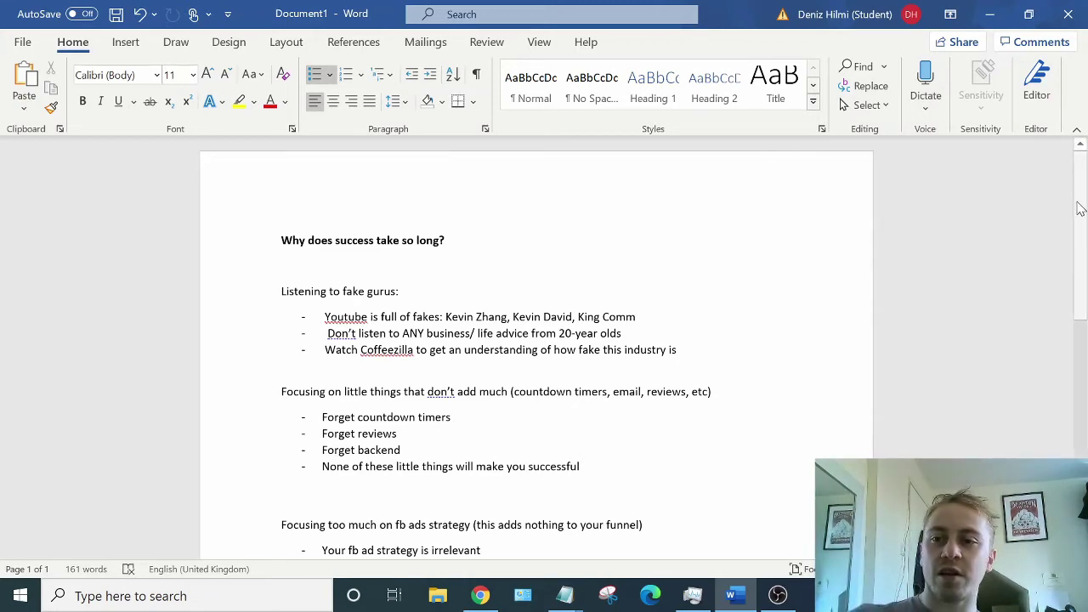
Review the "Listening to fake gurus" heading and highlight each name in the bullet about YouTube fakes in turn.
scroll(1079, 228, "down", 1)
triple_click(393, 244)
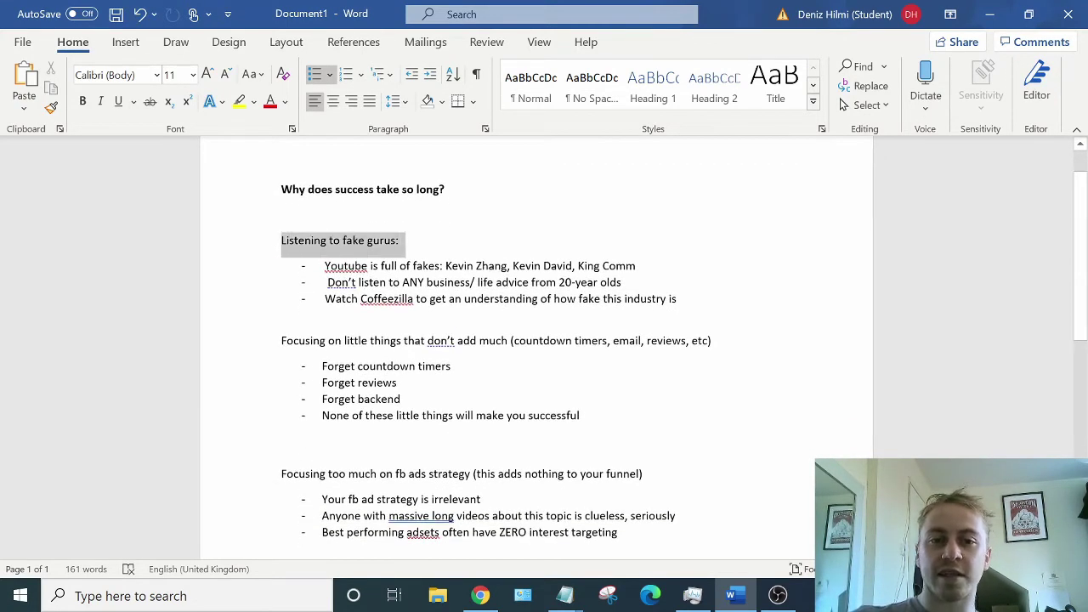
left_click(514, 253)
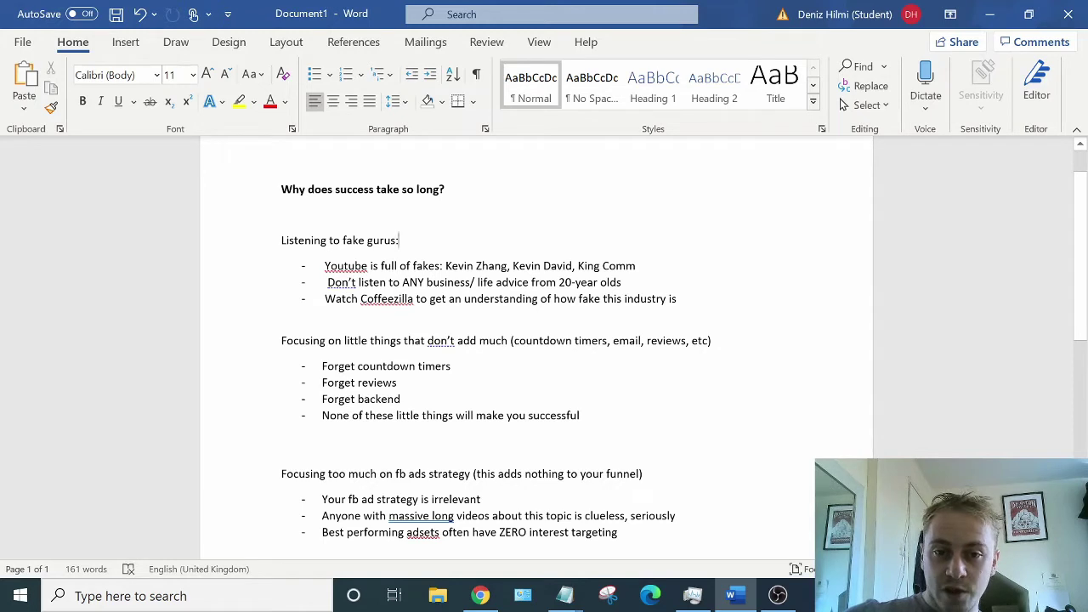
left_click_drag(508, 266, 446, 266)
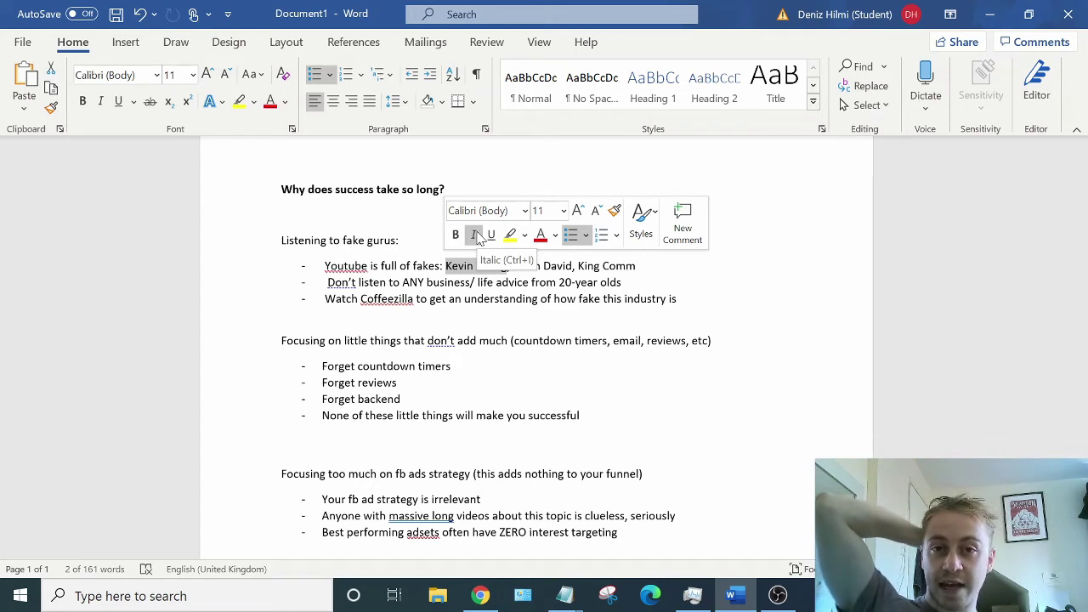
left_click(365, 266)
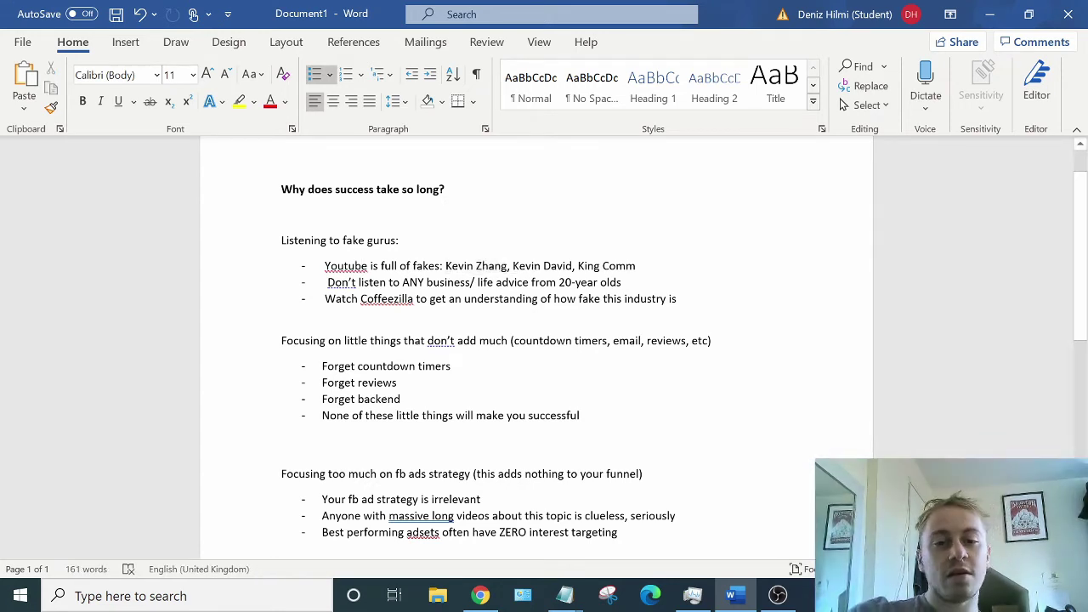
left_click_drag(511, 266, 573, 265)
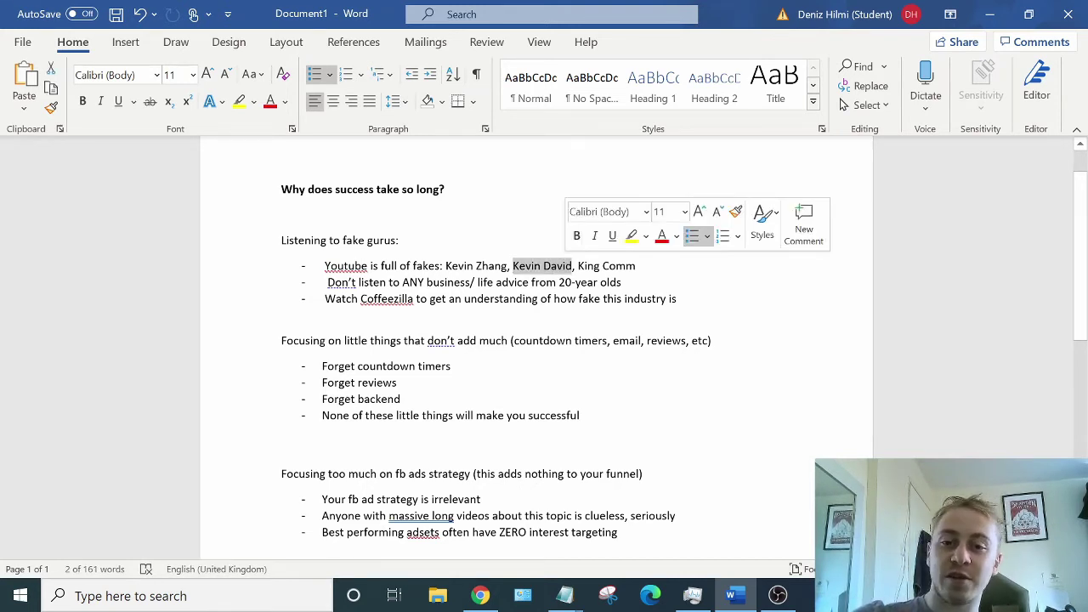
left_click(466, 234)
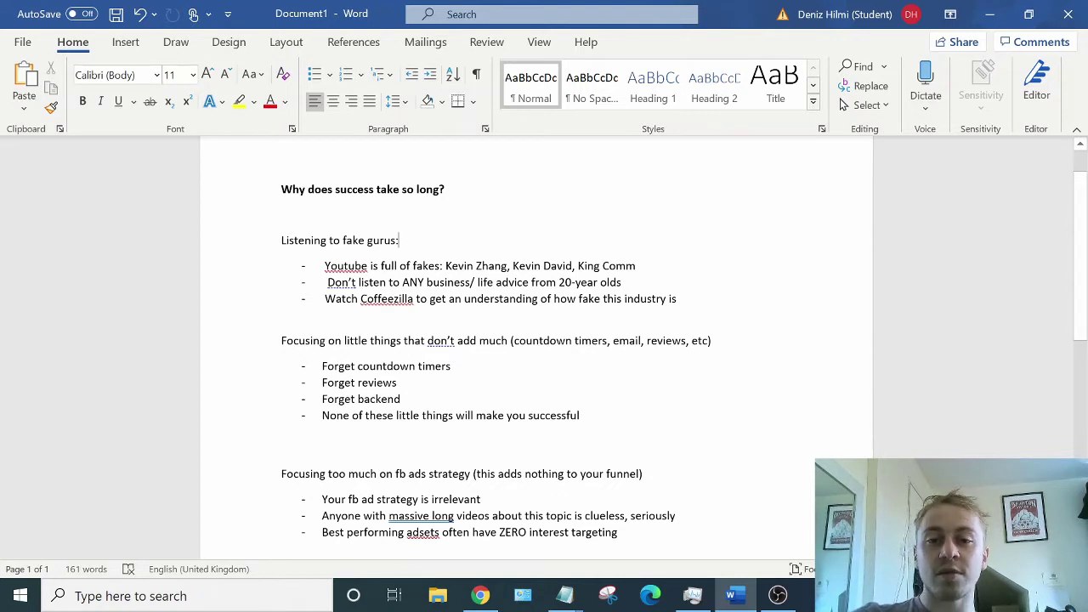
left_click_drag(578, 266, 636, 266)
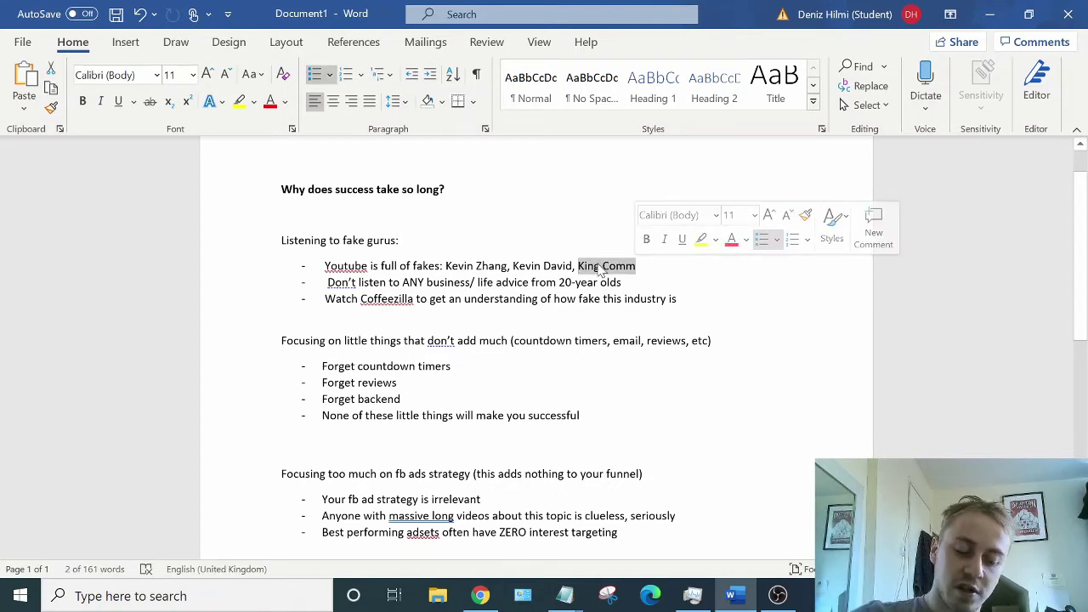
key("Right")
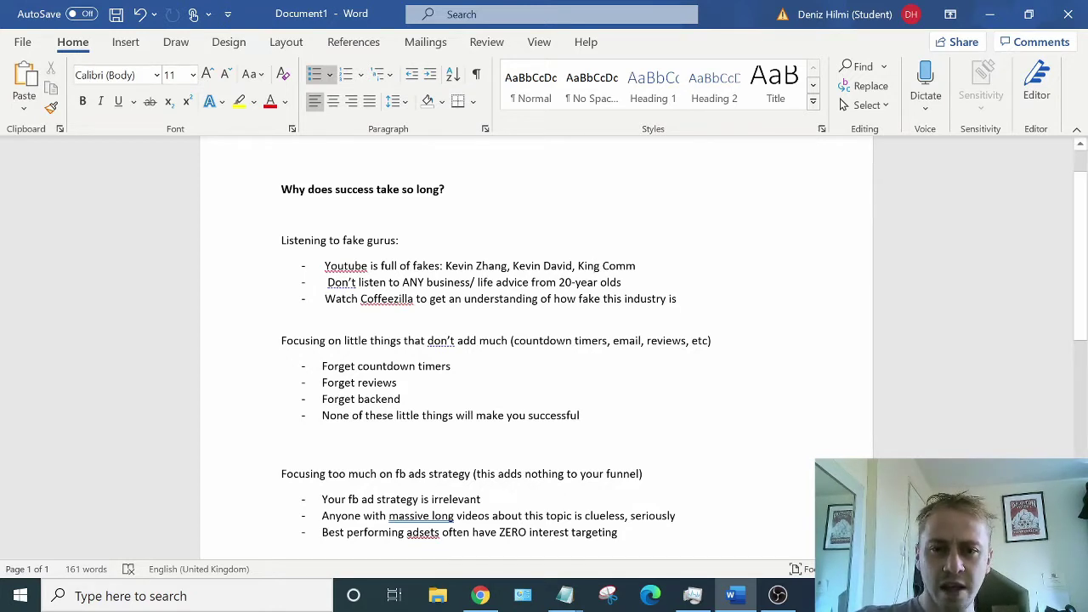
Highlight and read the bullets about advice from 20-year olds and watching Coffeezilla.
left_click_drag(628, 283, 326, 282)
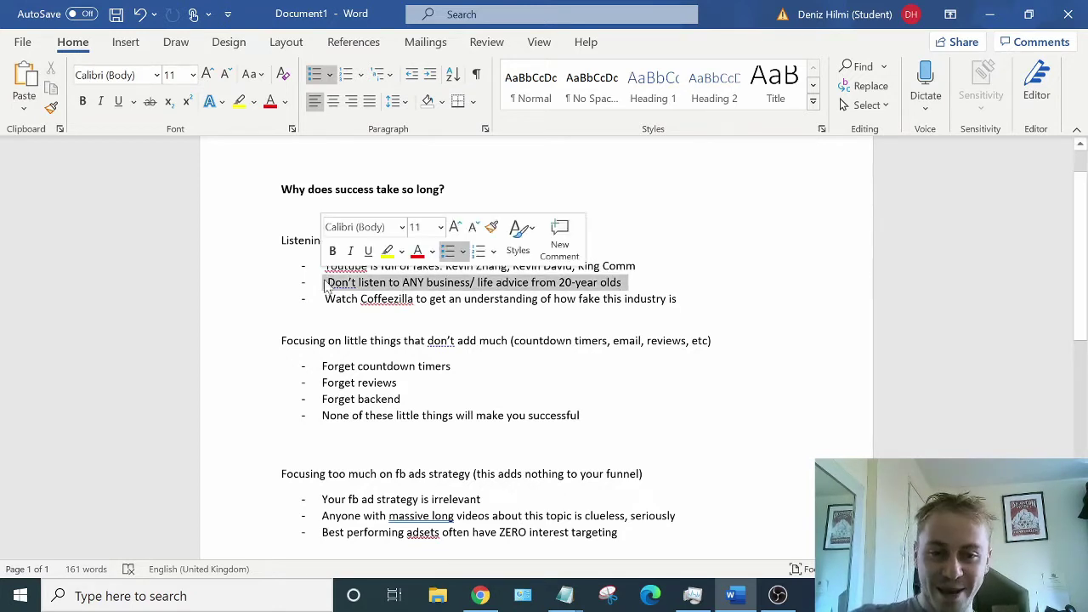
left_click(638, 266)
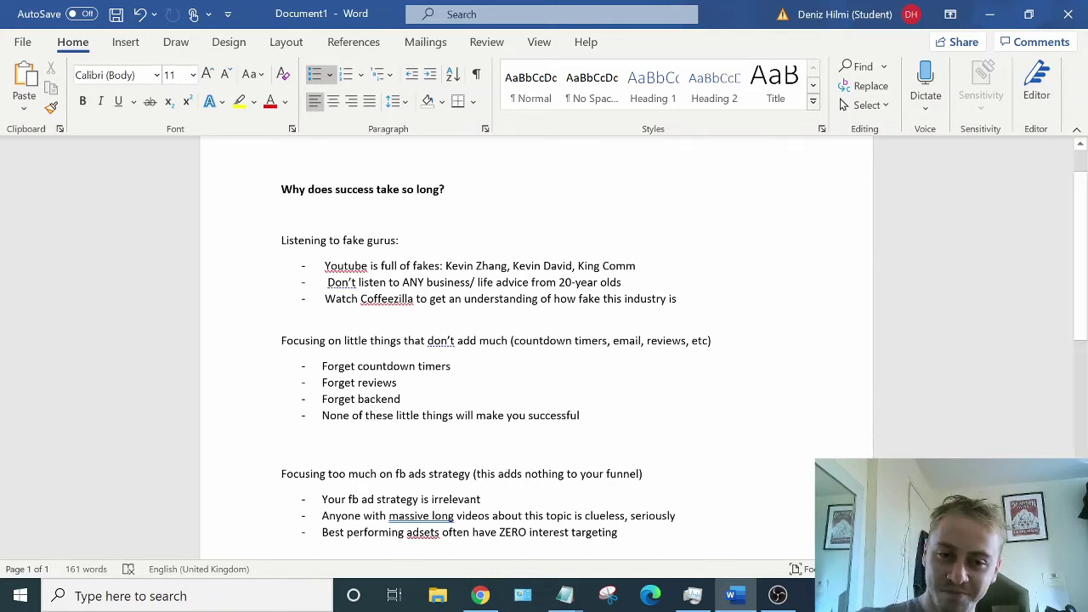
left_click_drag(680, 299, 327, 300)
left_click(671, 299)
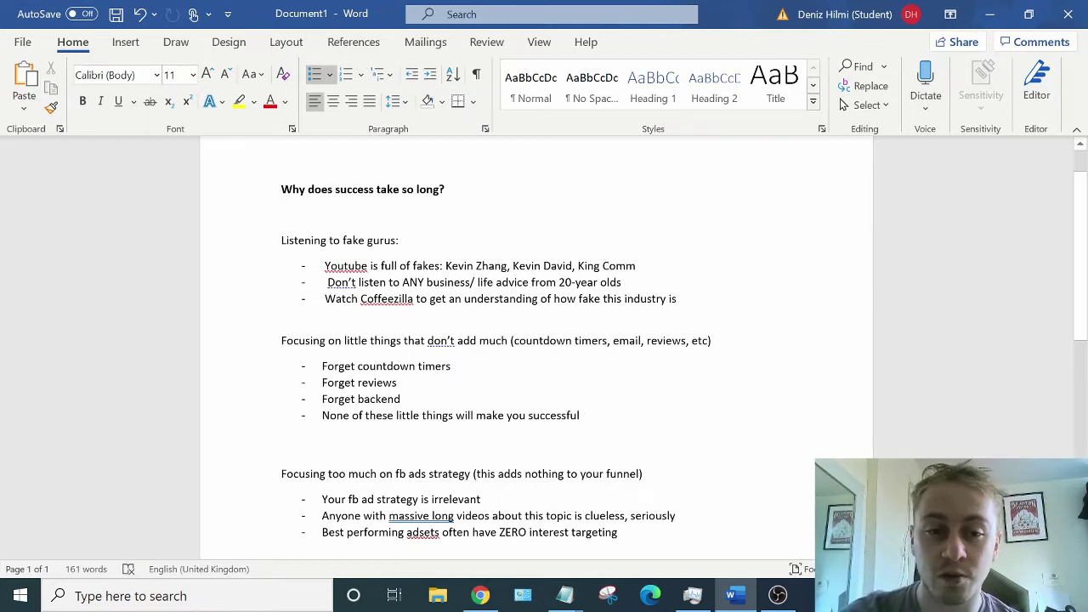
Review the section on focusing on little things, highlighting its heading and the countdown timers, reviews and backend bullets.
scroll(536, 340, "down", 1)
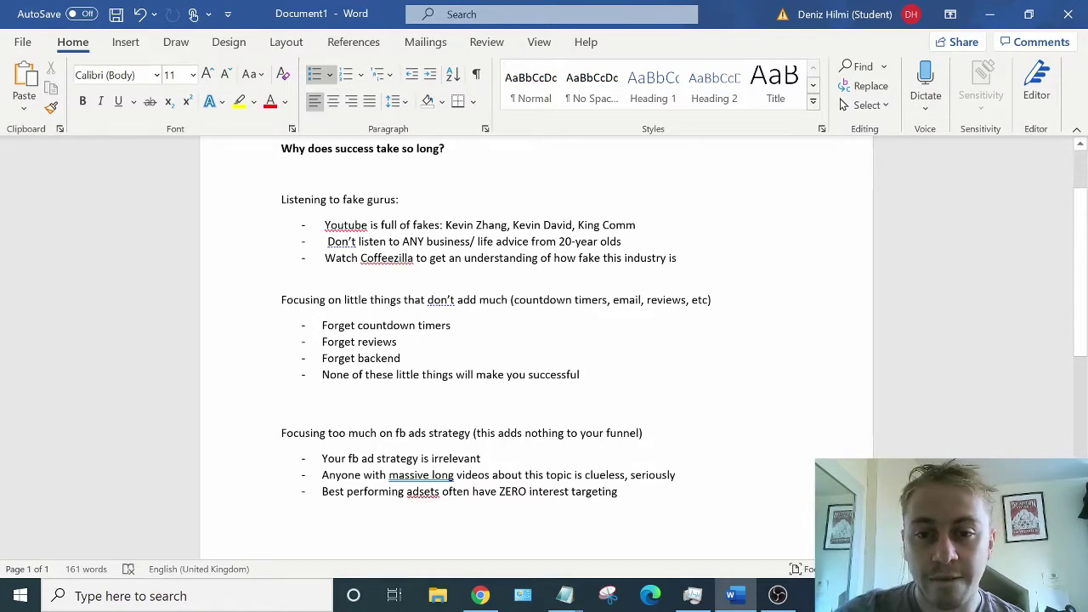
left_click_drag(720, 301, 281, 301)
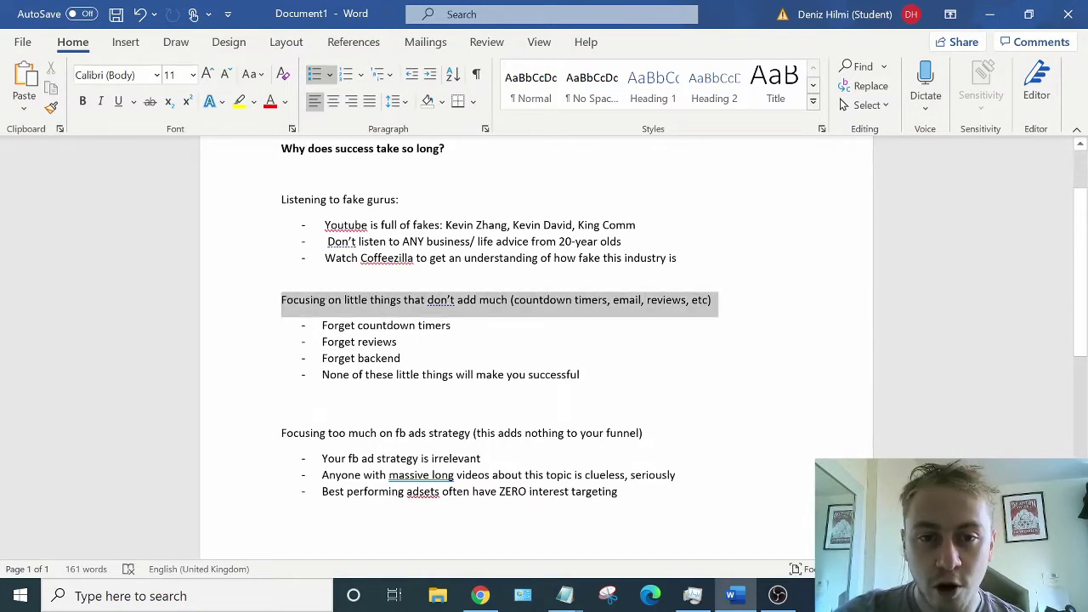
left_click(728, 306)
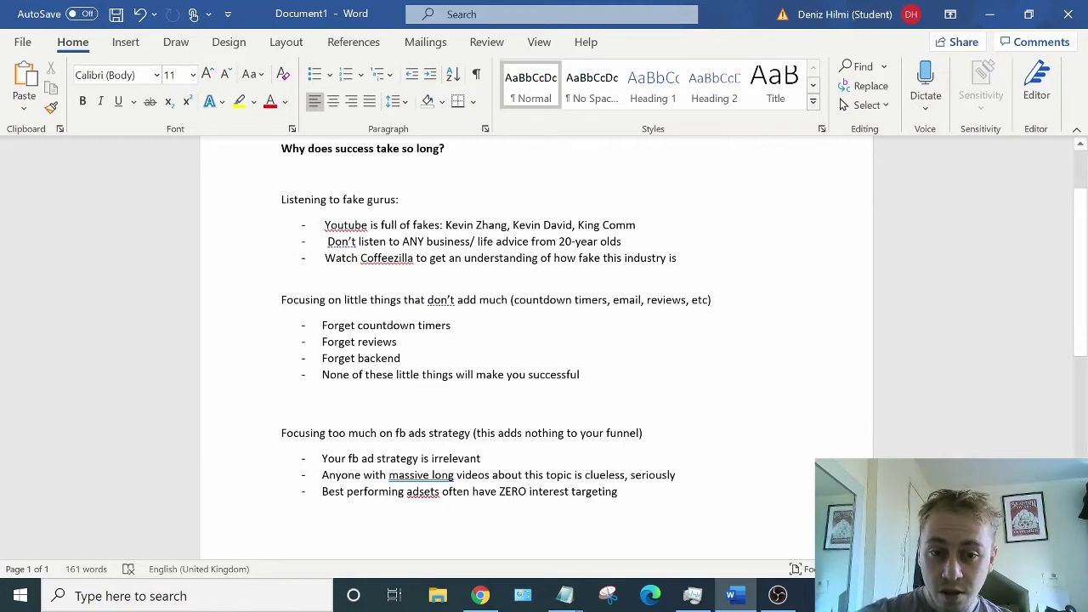
left_click_drag(400, 357, 322, 325)
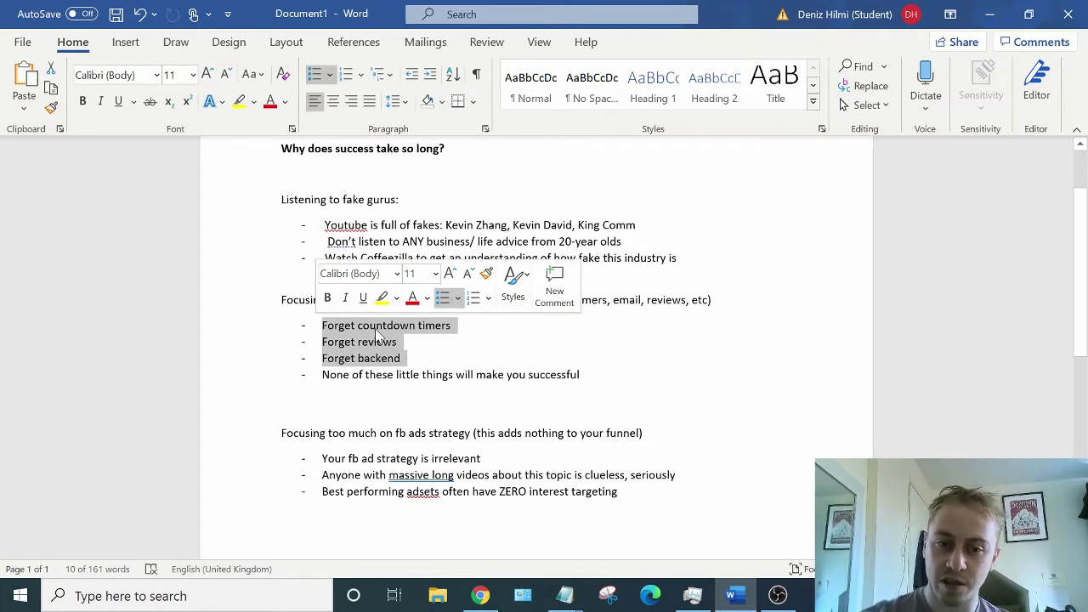
left_click(433, 360)
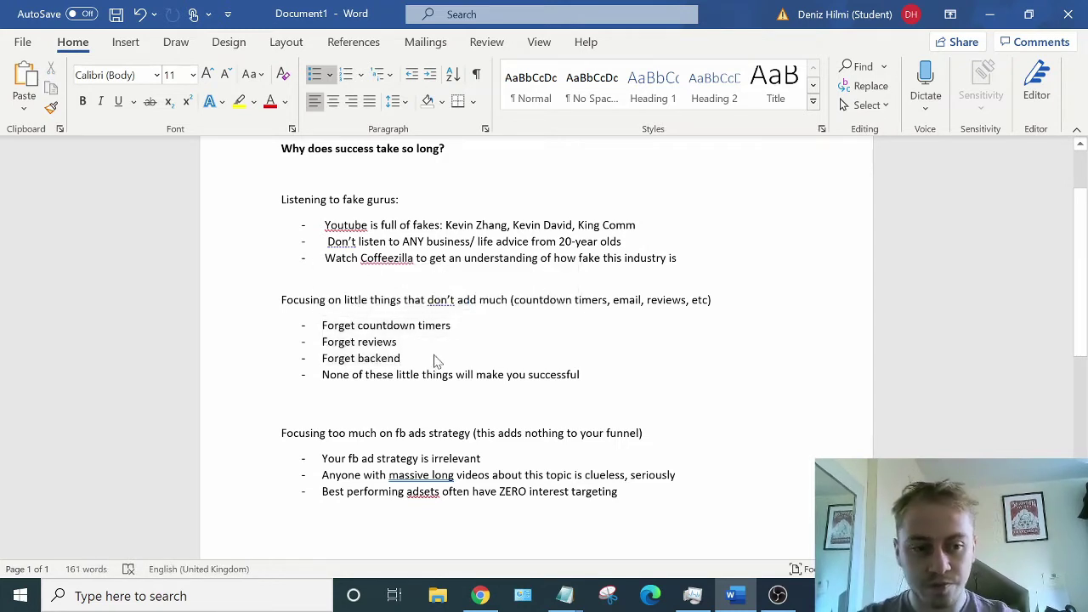
Review the section on fb ads strategy, highlighting its heading, the word "irrelevant" and the bullet about ZERO interest targeting.
scroll(433, 360, "down", 2)
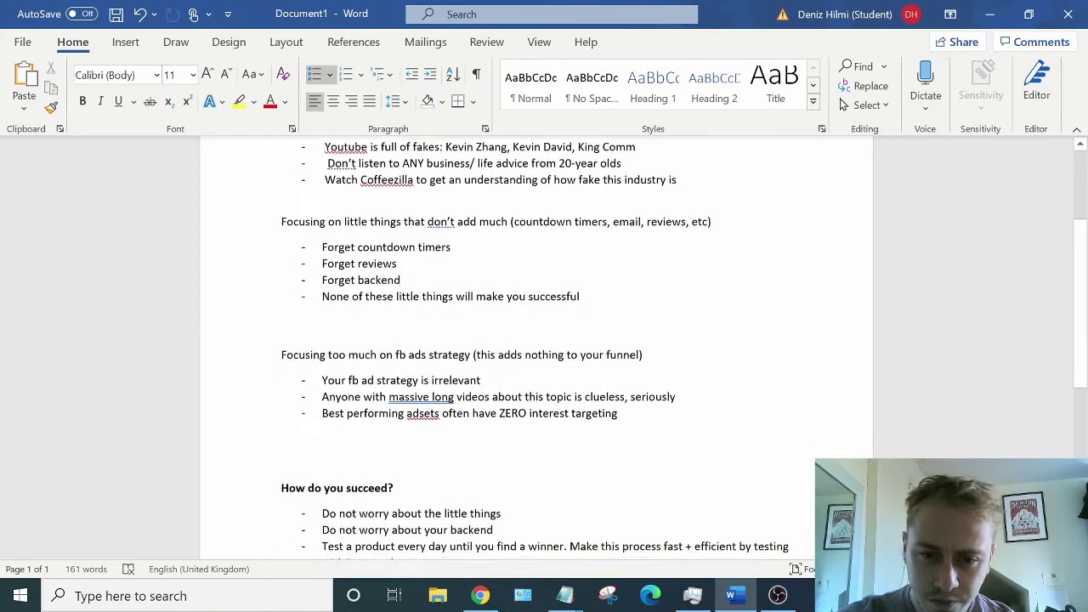
scroll(432, 361, "down", 1)
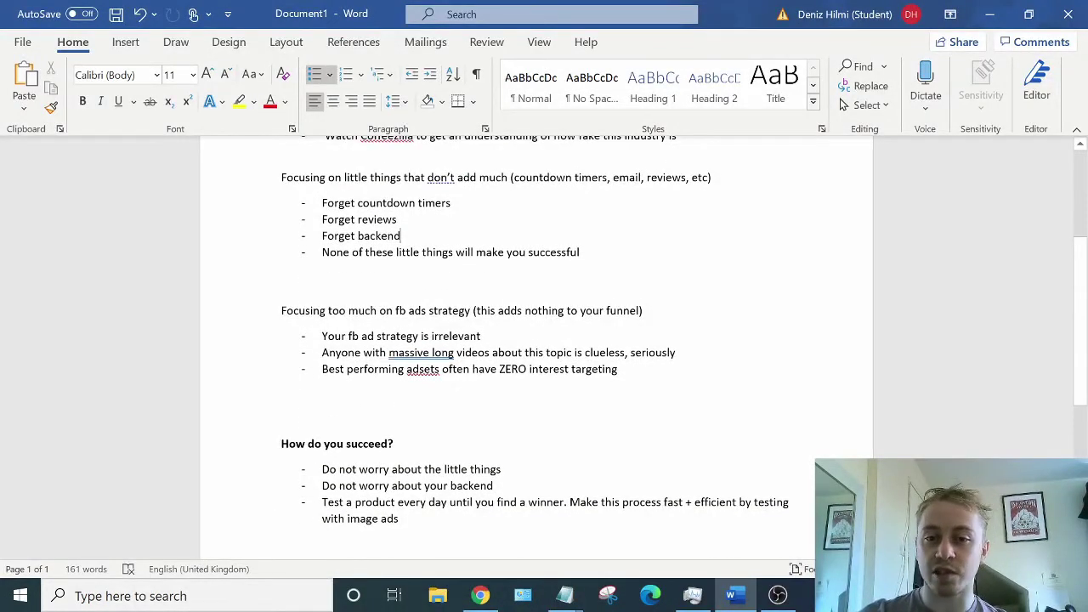
left_click_drag(648, 311, 282, 311)
left_click(729, 321)
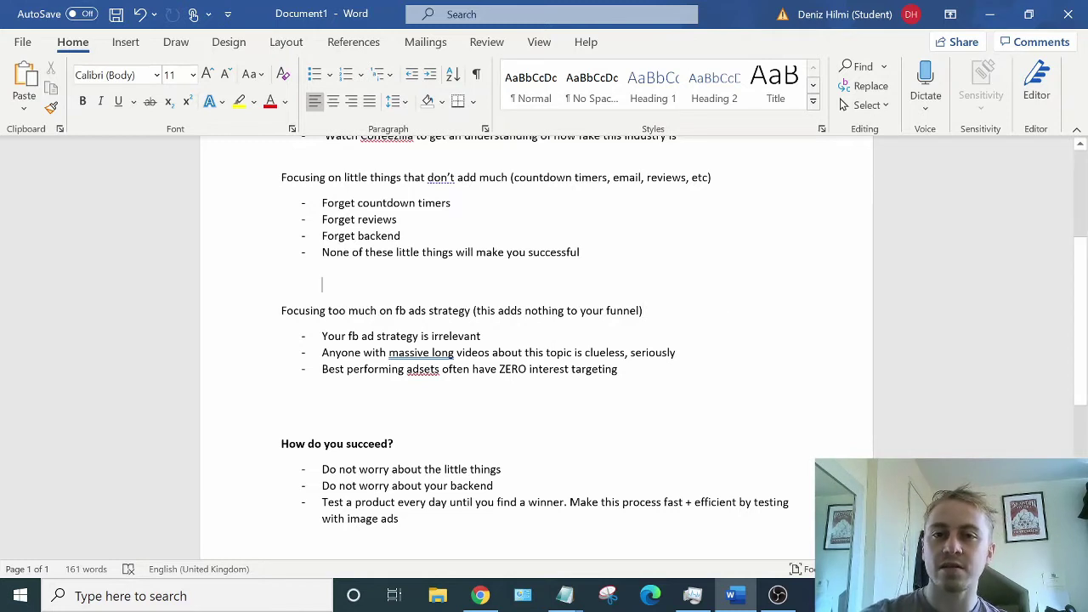
left_click_drag(645, 311, 237, 330)
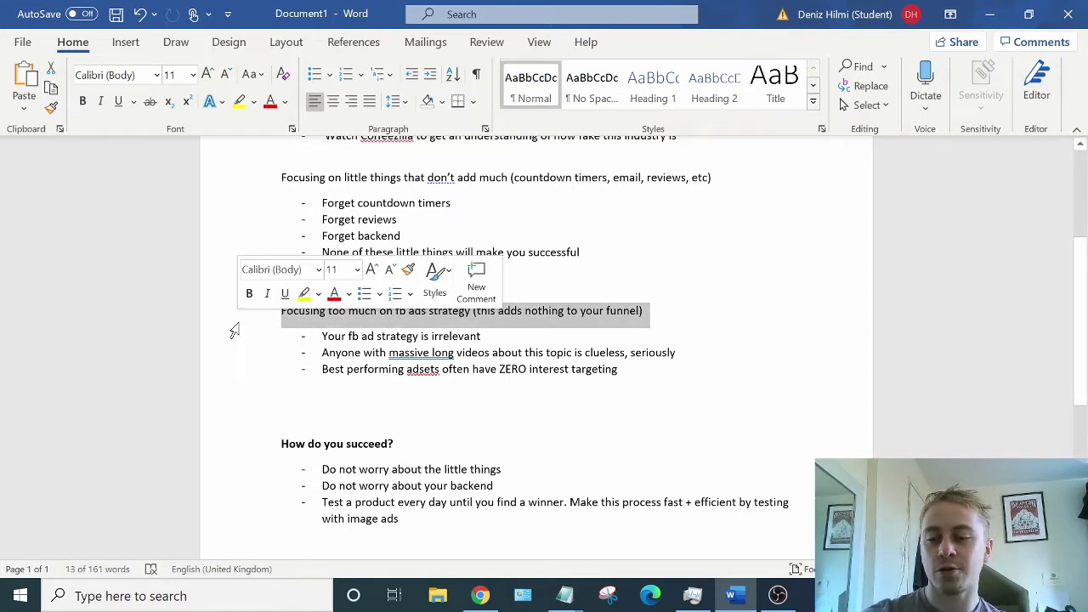
left_click(481, 337)
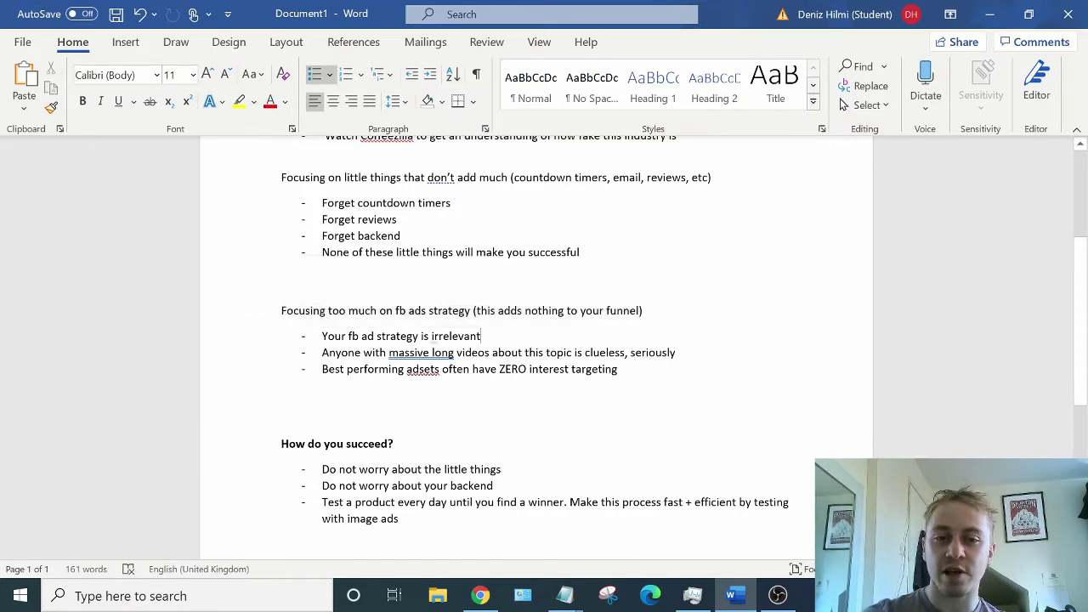
left_click_drag(481, 337, 432, 338)
left_click(435, 352)
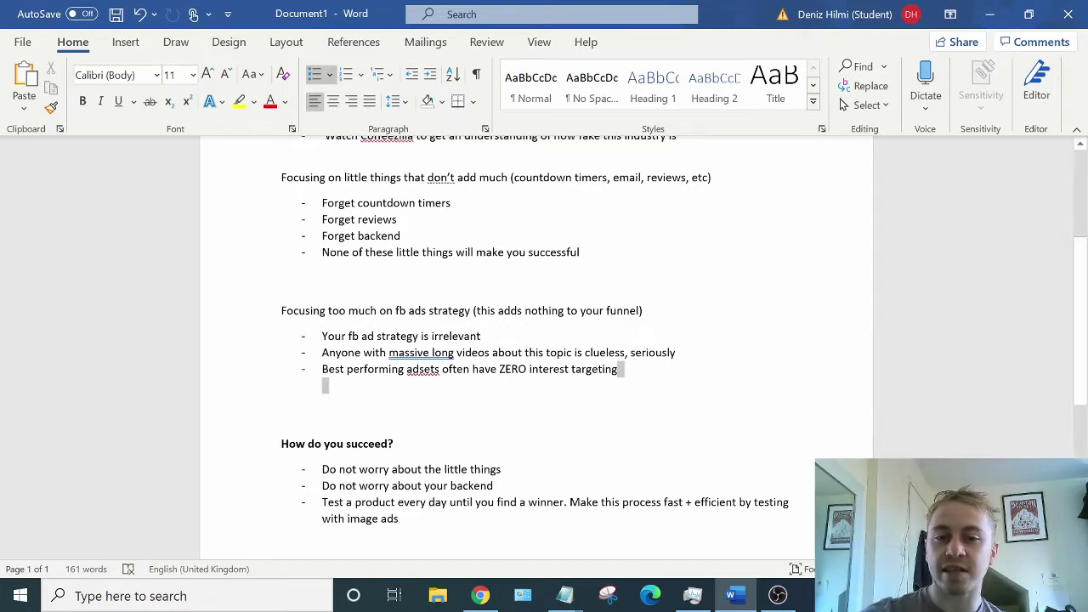
left_click_drag(621, 369, 323, 369)
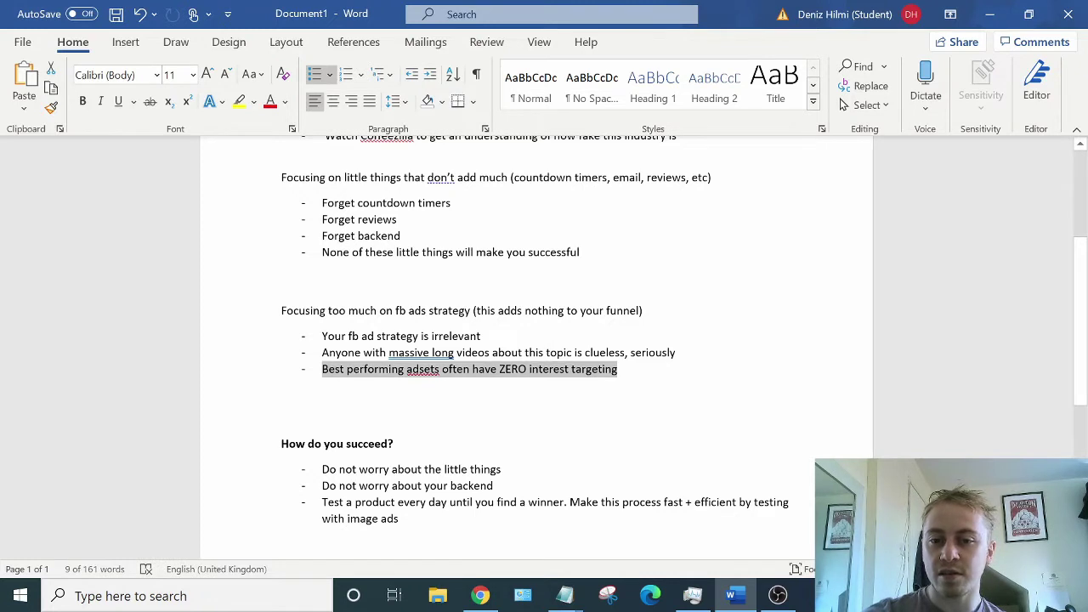
left_click(619, 369)
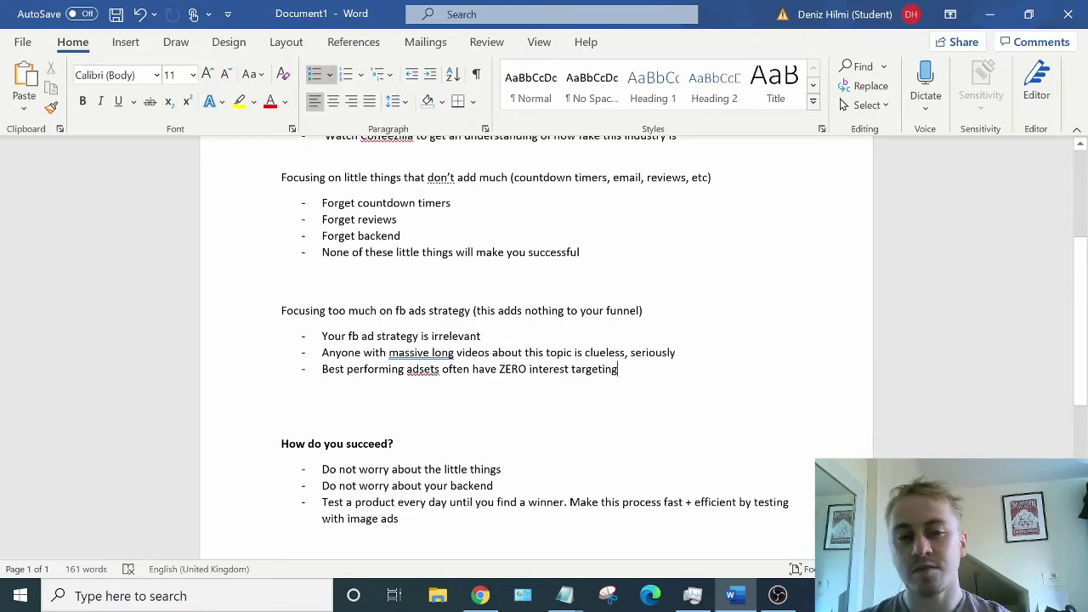
Return to the fake gurus section and re-read it, highlighting "fake gurus", the 20-year olds bullet and the whole section.
scroll(245, 316, "up", 4)
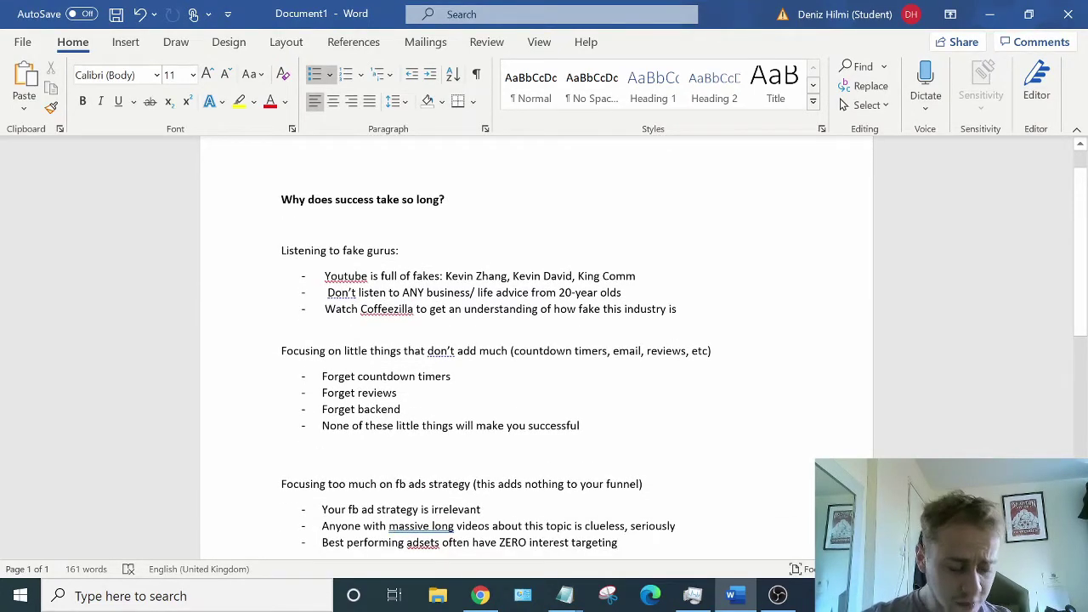
left_click_drag(342, 251, 399, 251)
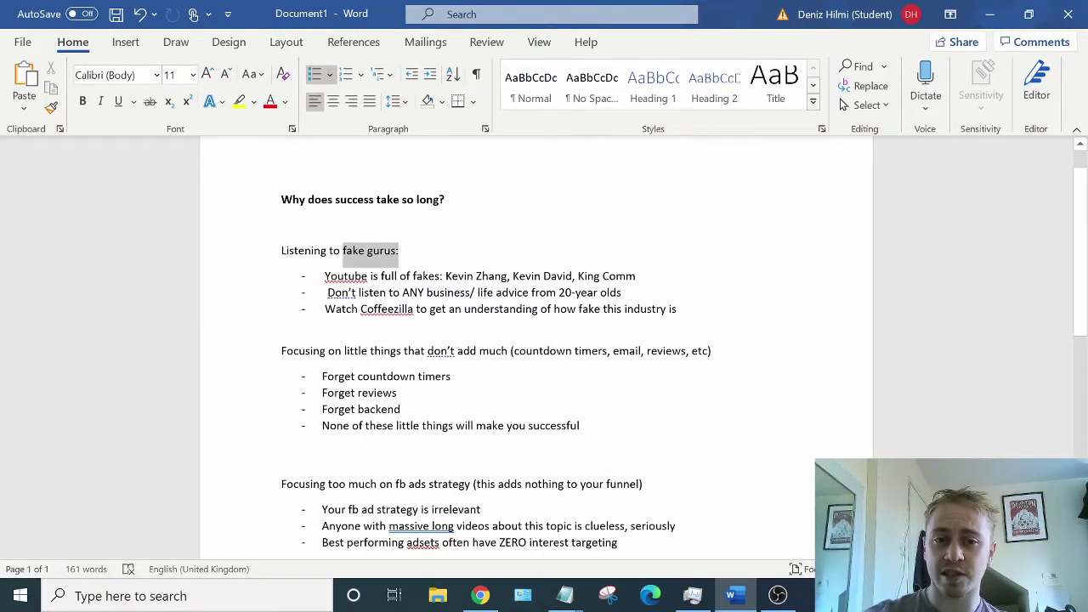
left_click(436, 255)
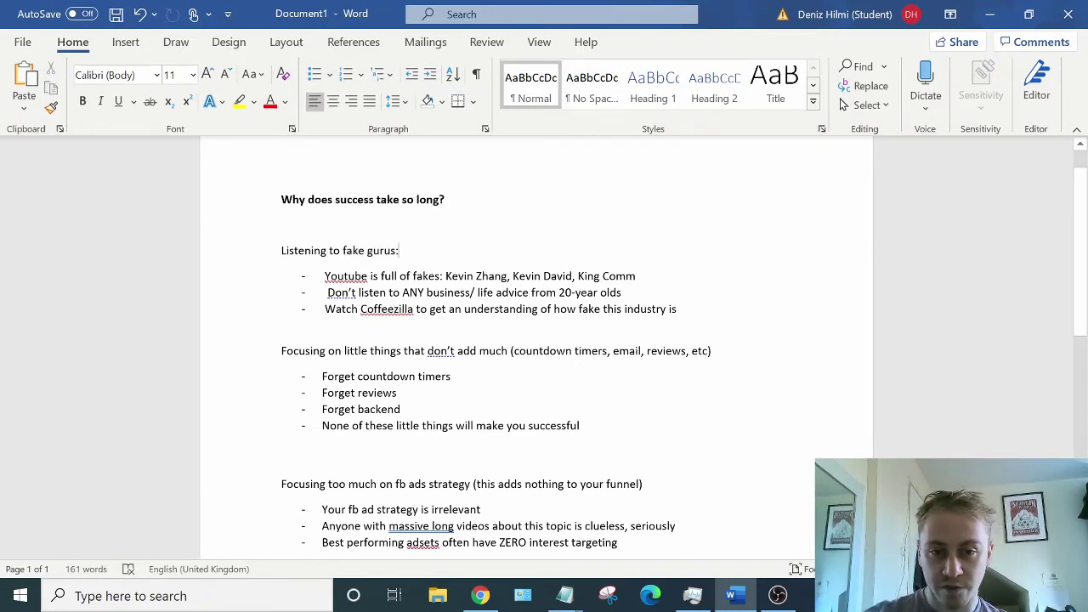
left_click_drag(532, 292, 621, 293)
left_click(621, 292)
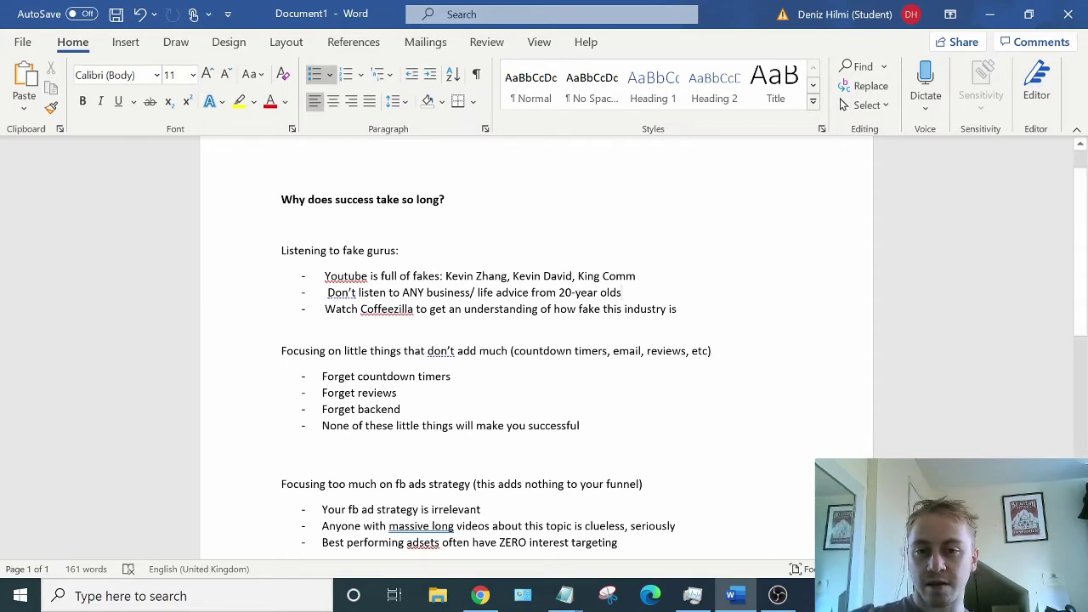
left_click_drag(626, 293, 327, 293)
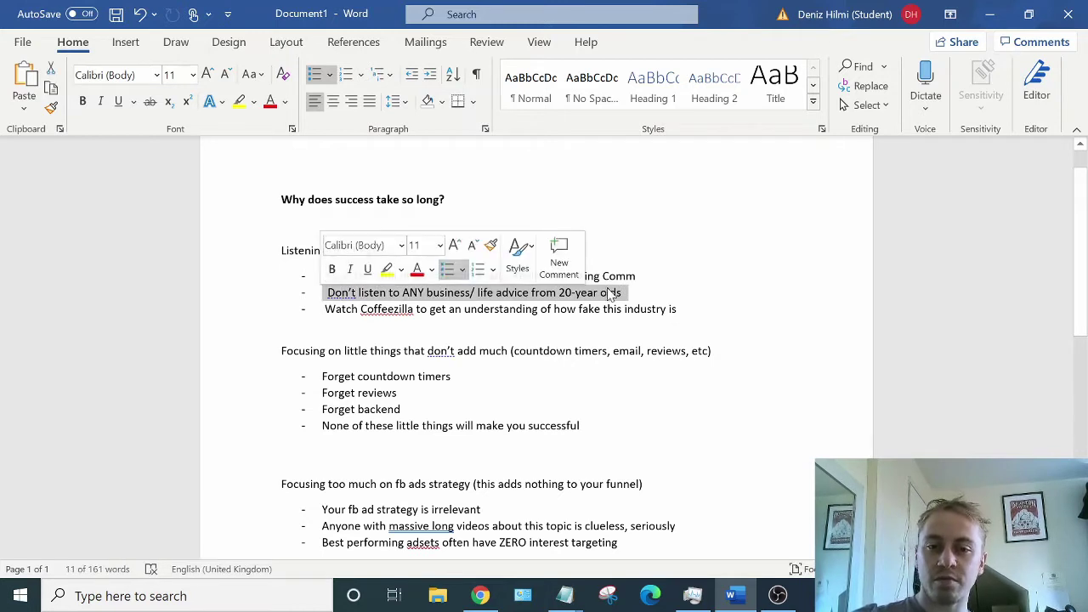
left_click(656, 289)
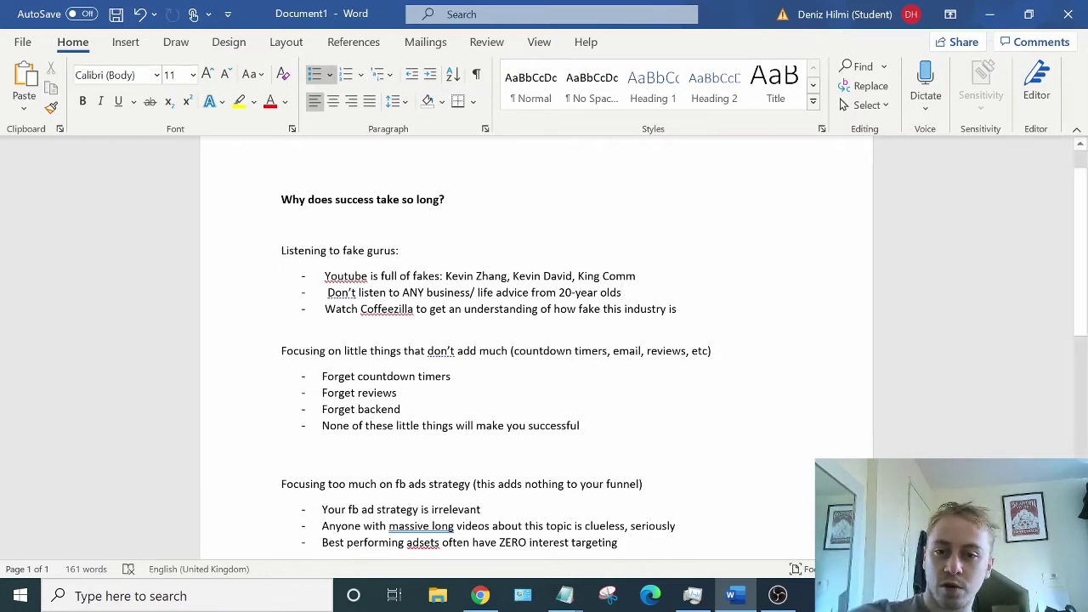
left_click_drag(678, 308, 289, 253)
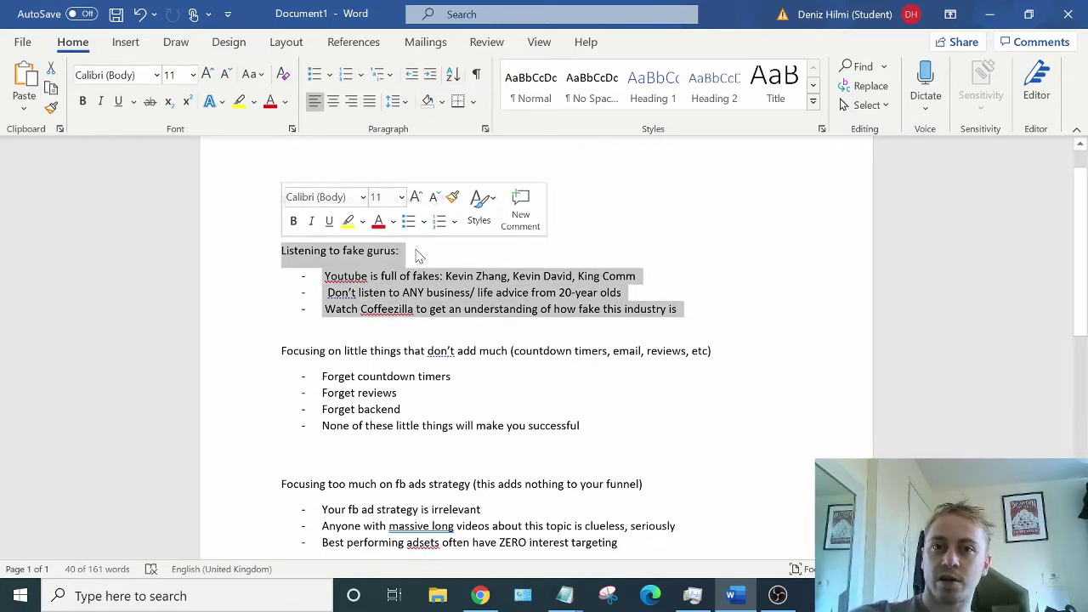
left_click(680, 309)
scroll(680, 309, "down", 2)
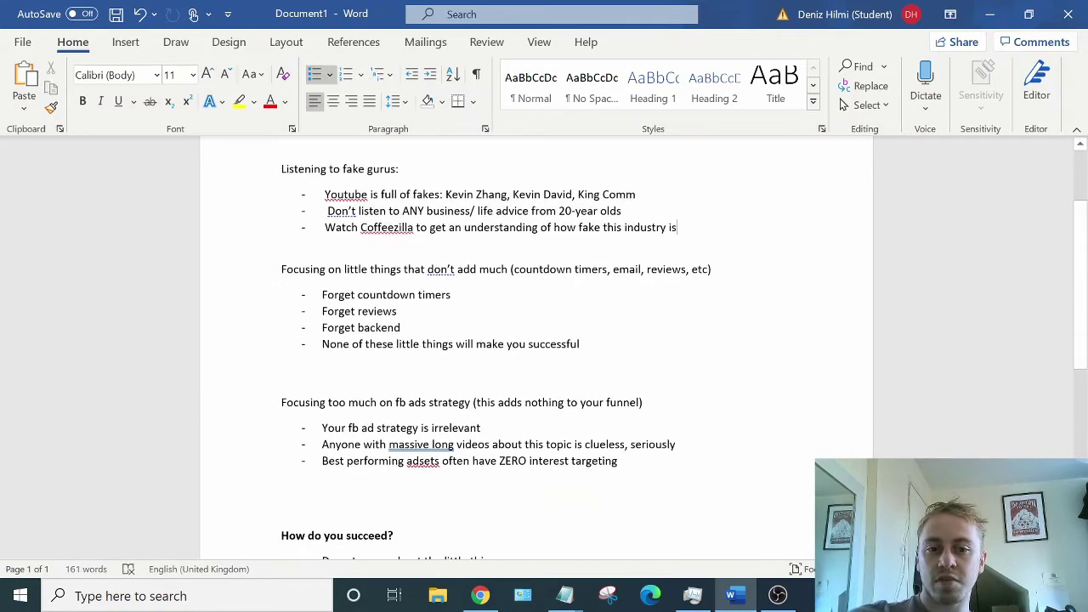
scroll(536, 341, "down", 3)
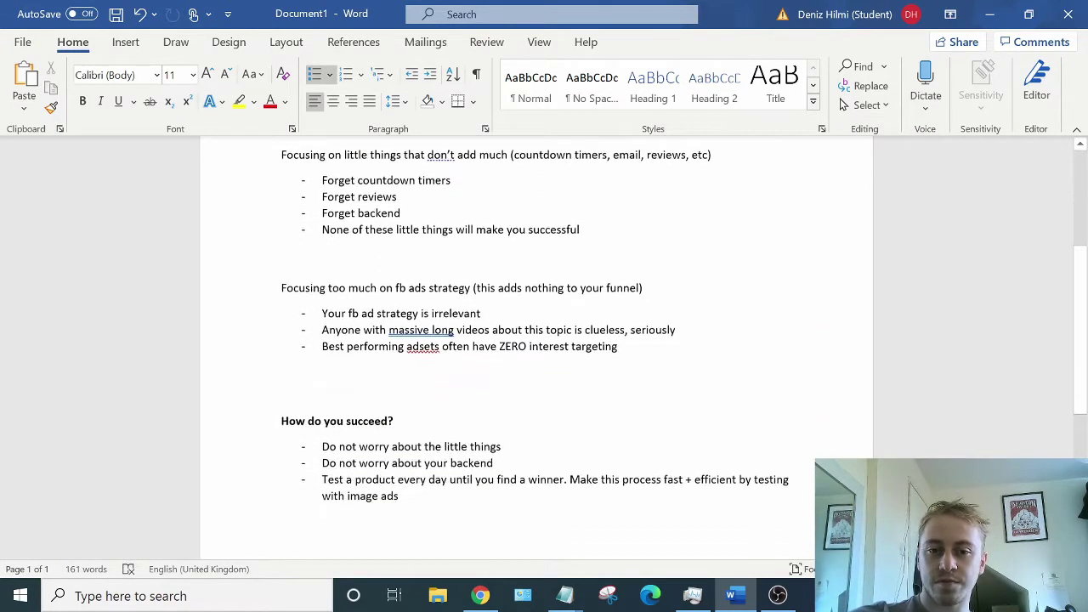
scroll(536, 340, "up", 3)
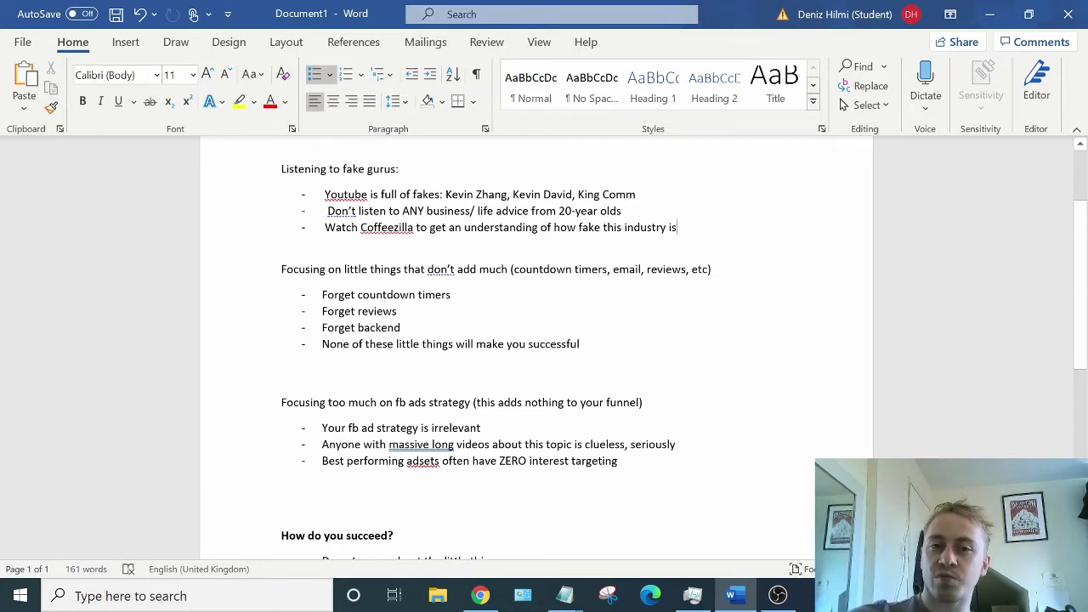
scroll(536, 340, "down", 1)
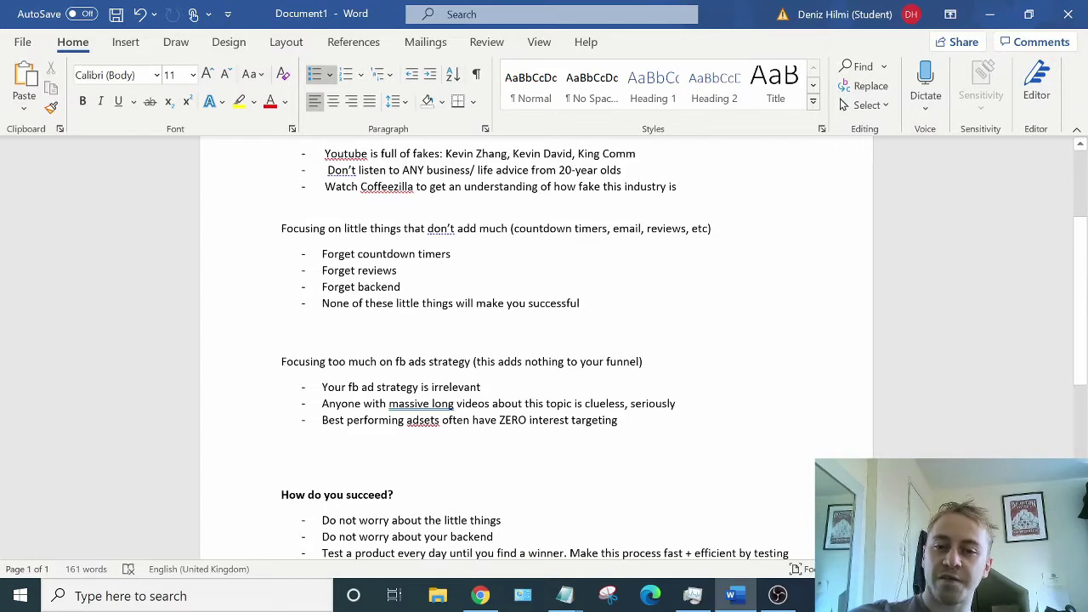
Review the "How do you succeed?" section, highlighting the backend bullet and the sentence about fast, efficient testing with image ads.
scroll(536, 340, "down", 5)
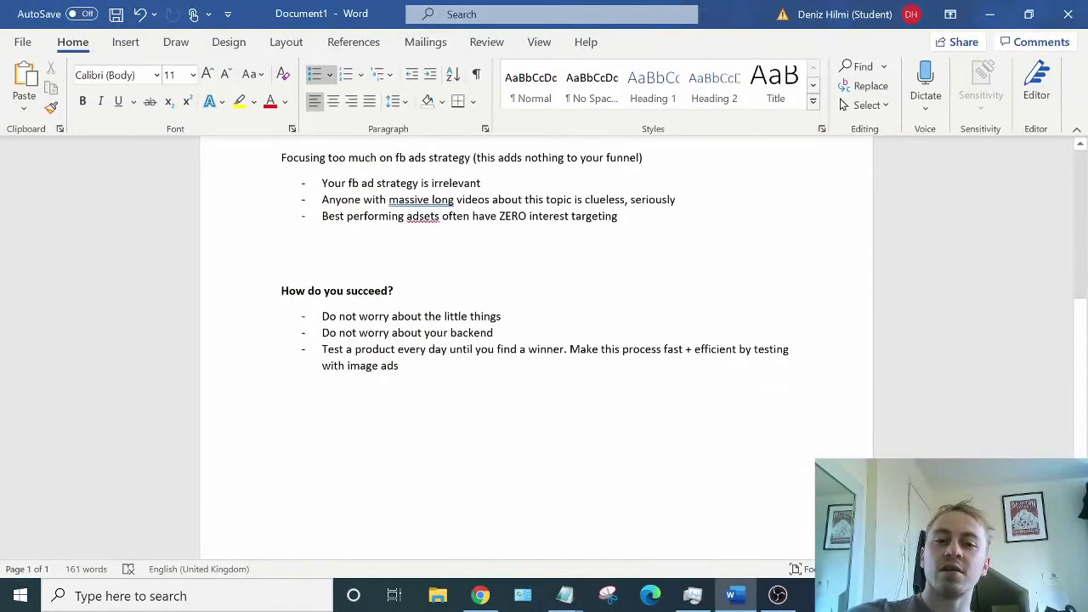
triple_click(411, 316)
left_click(493, 333)
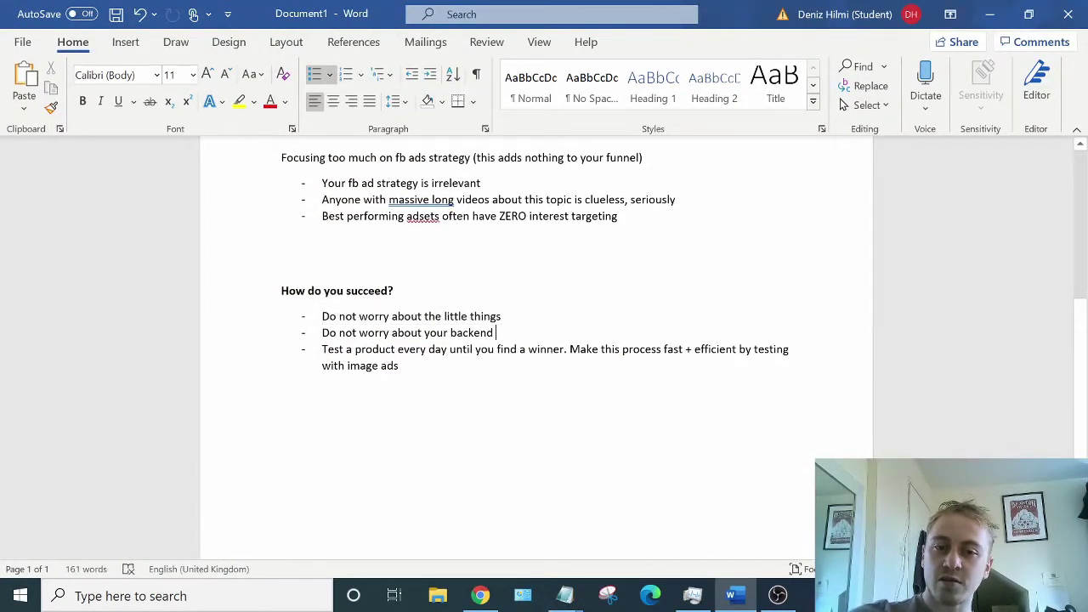
triple_click(493, 332)
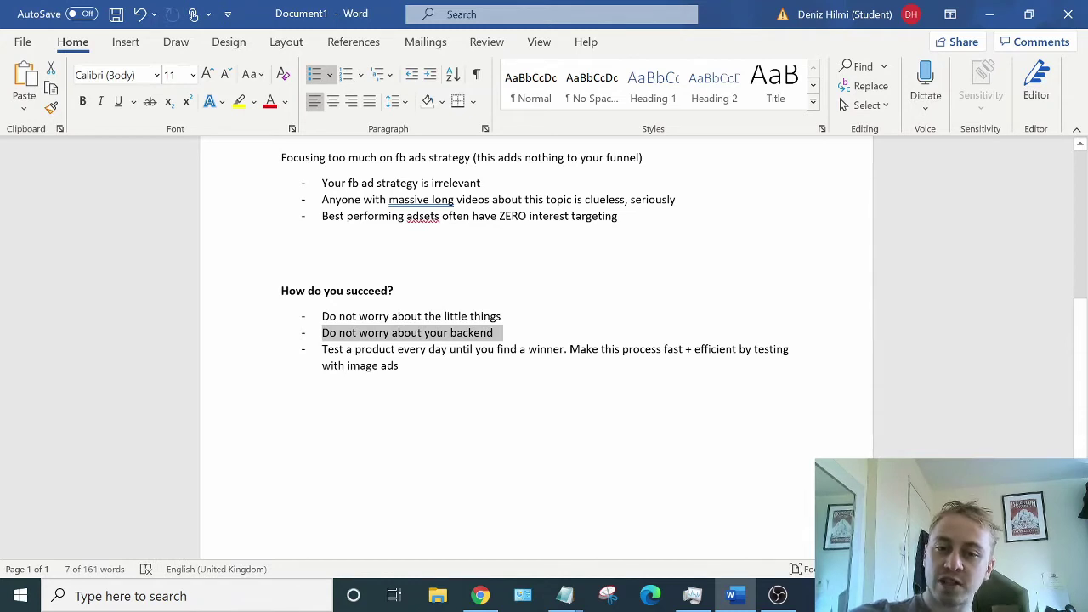
key("Right")
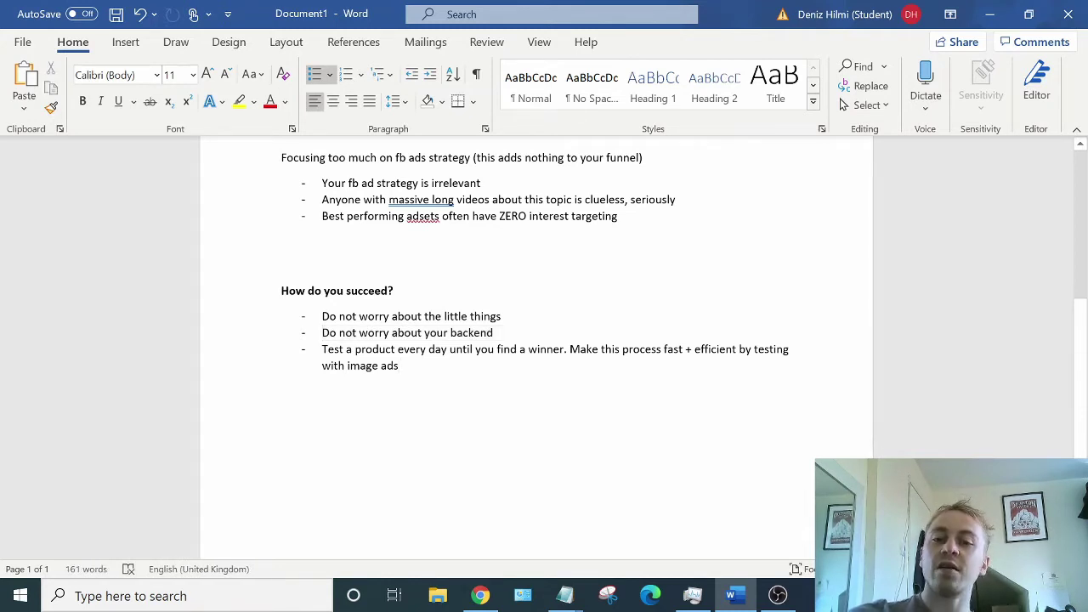
left_click_drag(570, 349, 693, 372)
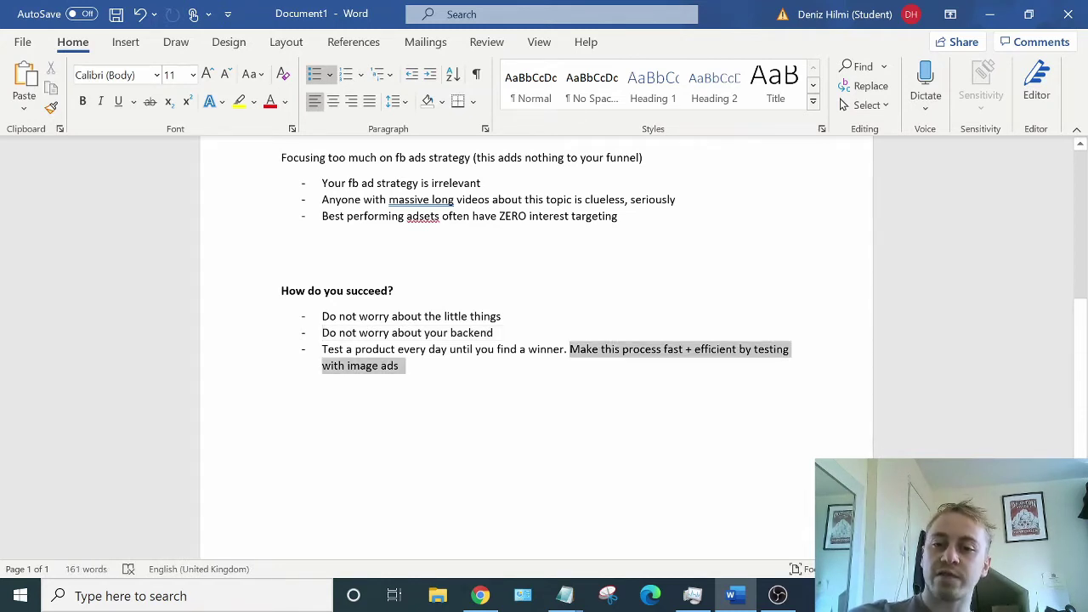
left_click(514, 371)
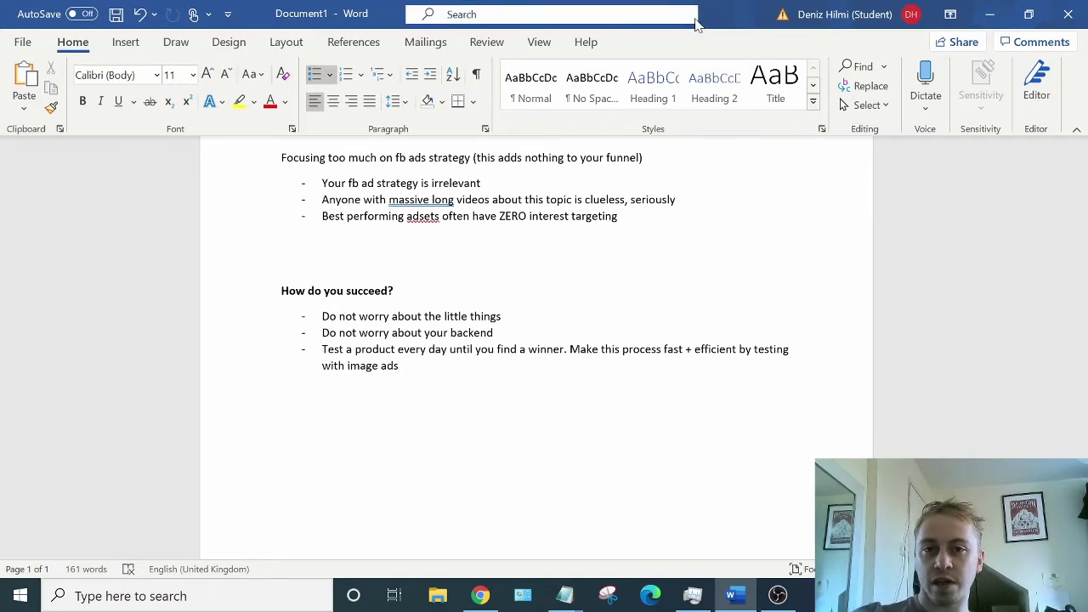
Switch to Chrome and compare the Romantic Rose Bottle lamp's AliExpress listing with its entry in the Oberlo import list.
left_click(779, 595)
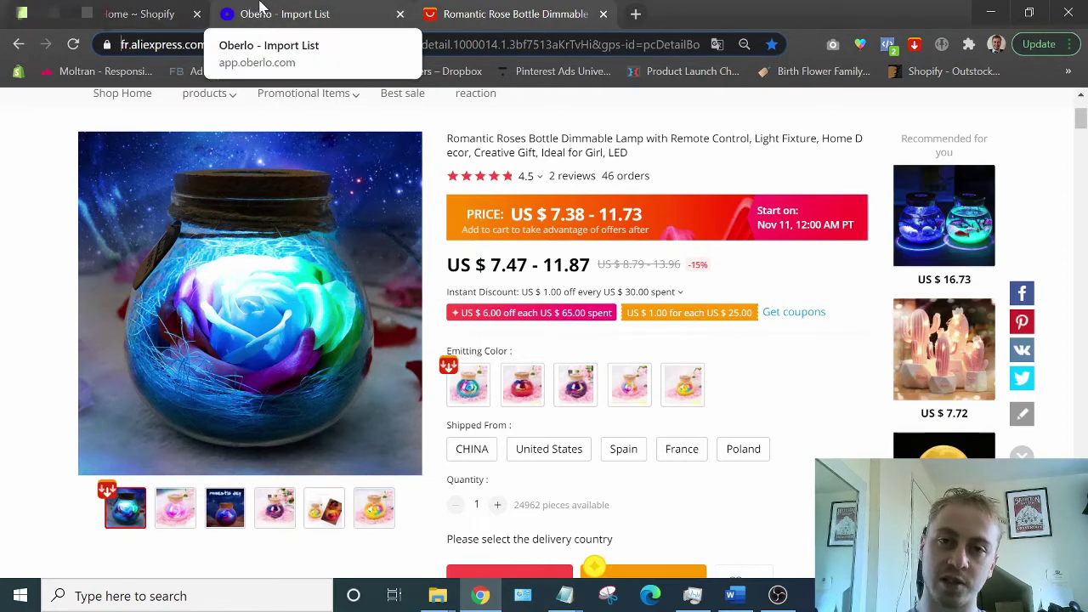
left_click(264, 12)
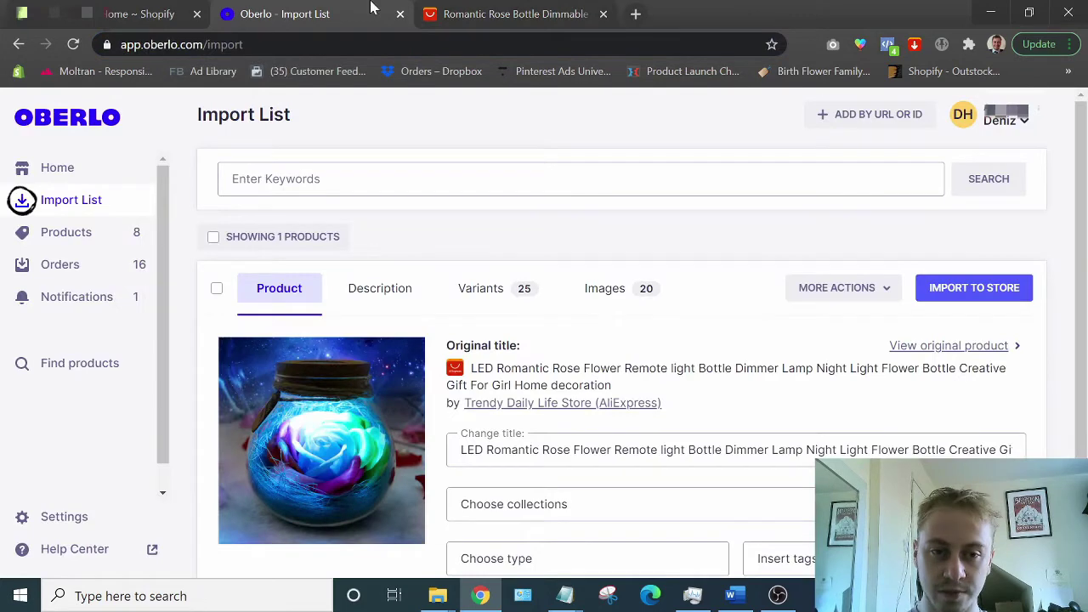
left_click(510, 10)
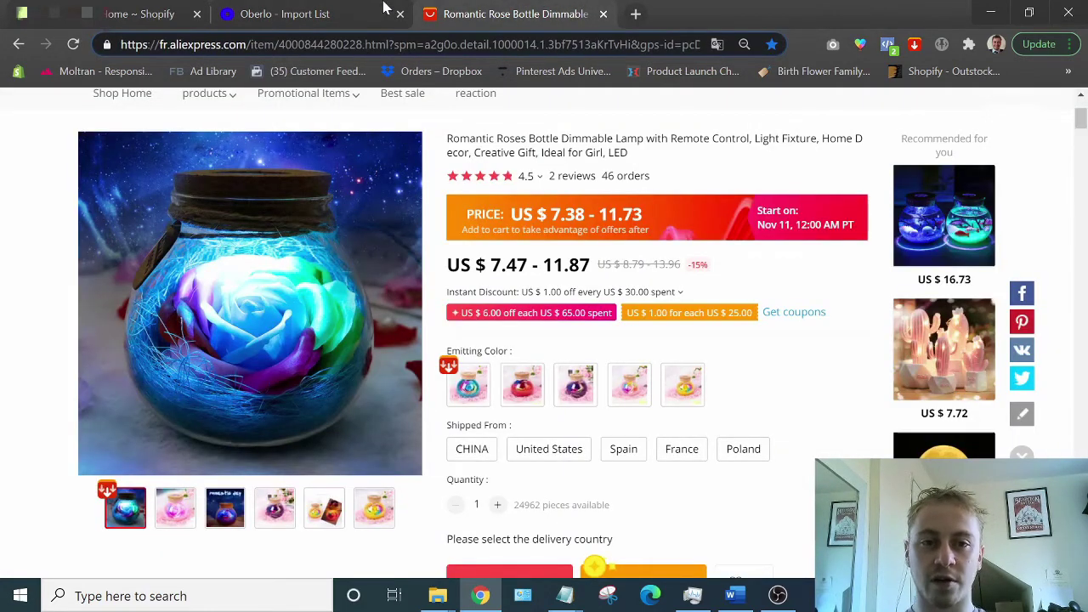
left_click(264, 12)
left_click(510, 14)
left_click_drag(486, 44, 706, 44)
Import the LED Romantic Rose Flower bottle lamp from the Oberlo import list into the Shopify store.
left_click(411, 7)
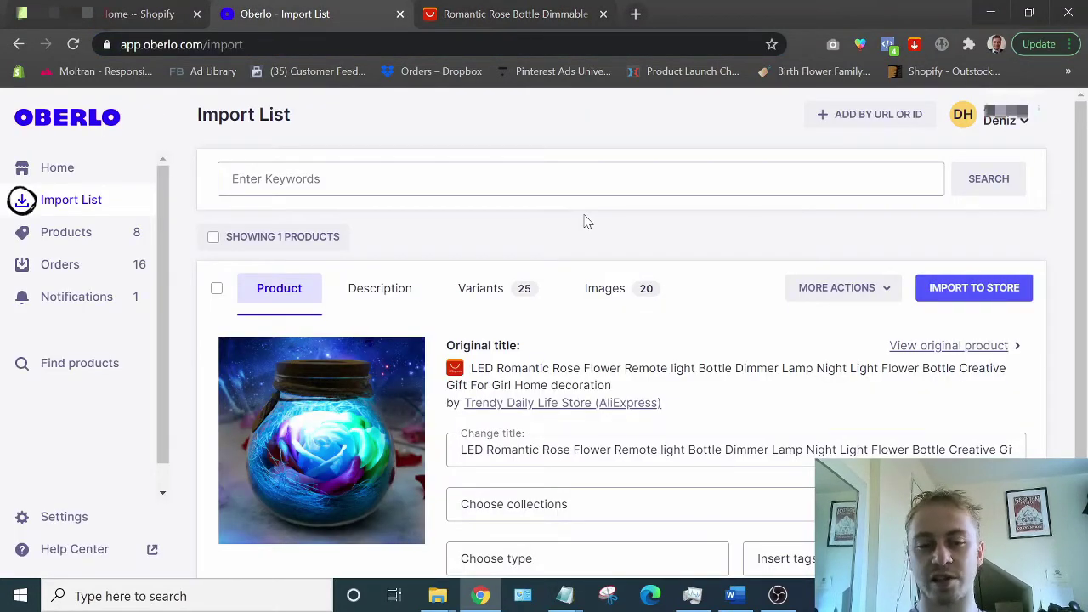
scroll(901, 229, "down", 1)
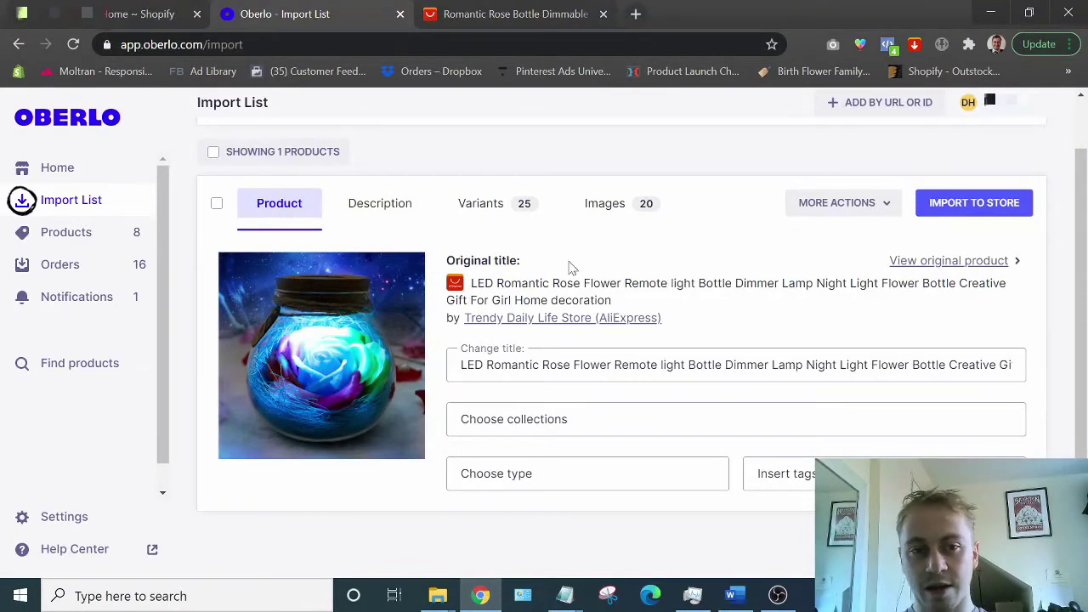
left_click(972, 203)
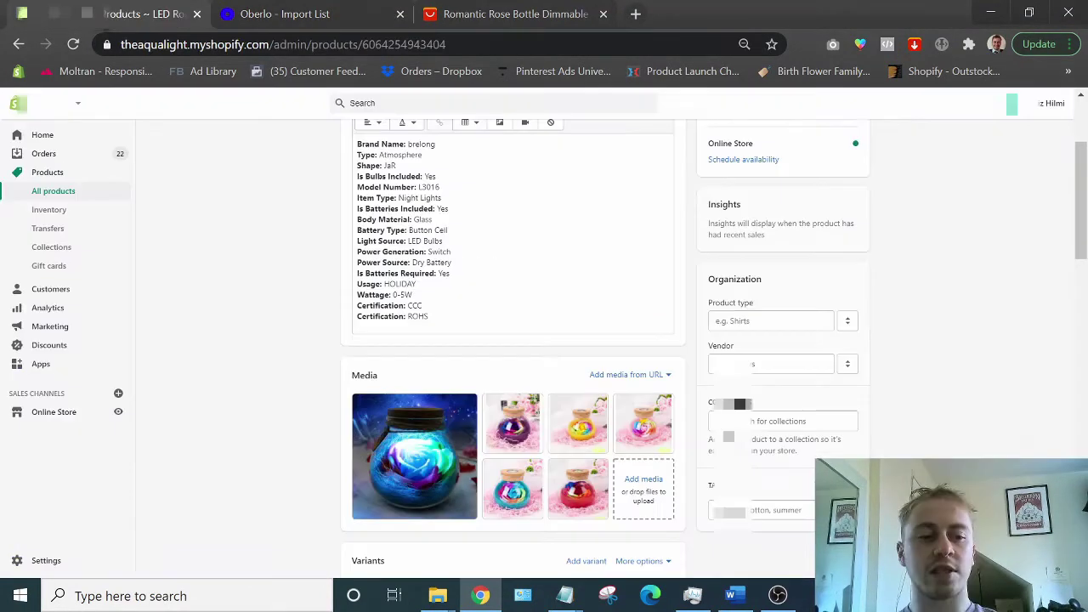
Try "Petal Night Light" as the imported product's title and view its main image enlarged.
scroll(680, 255, "up", 2)
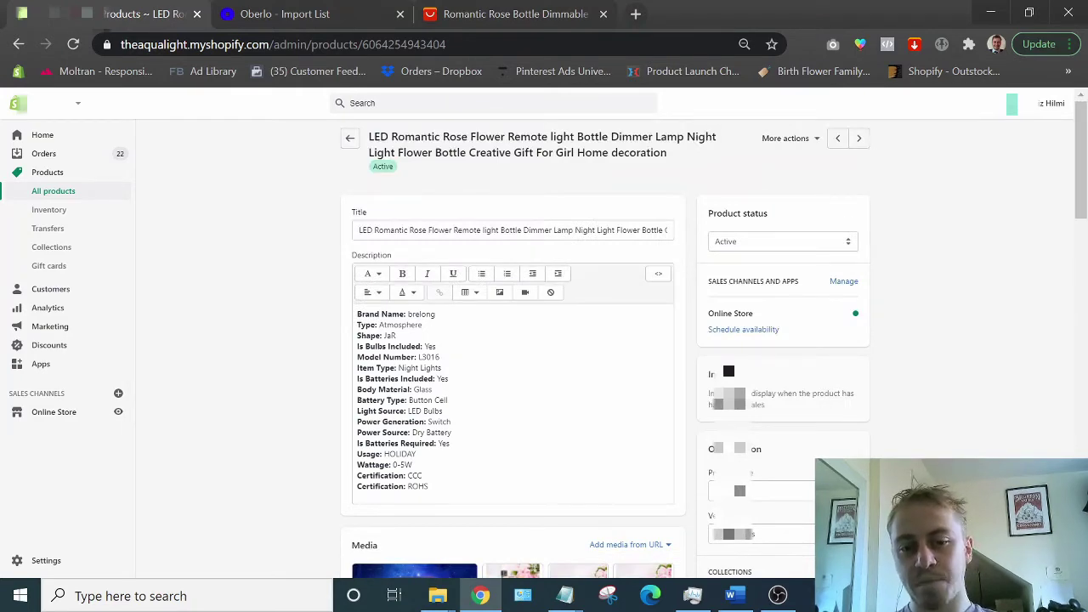
left_click(510, 229)
key("ctrl+a")
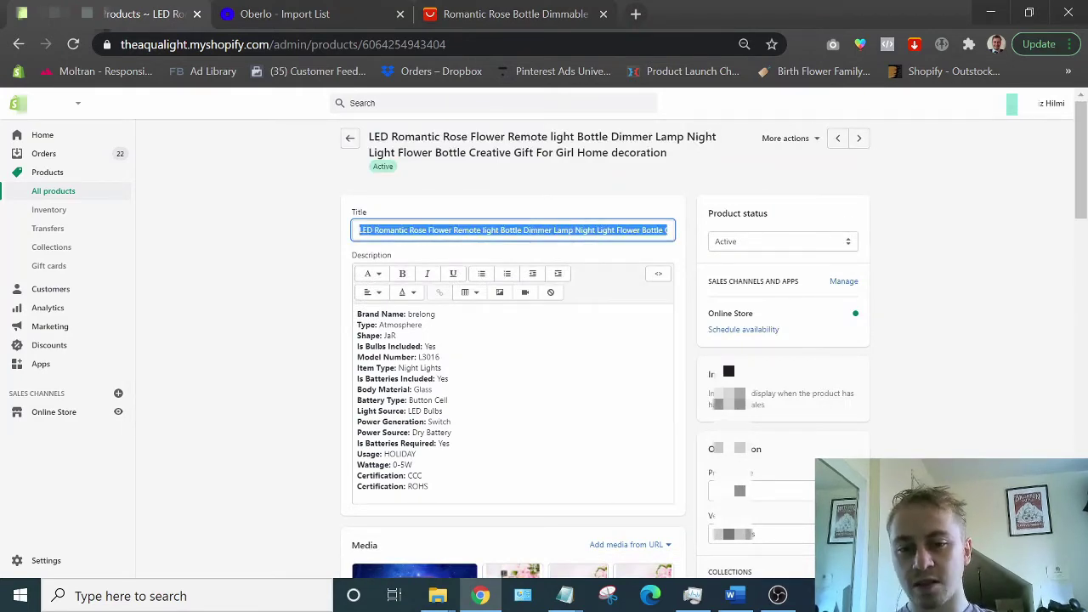
key("BackSpace")
scroll(341, 340, "down", 2)
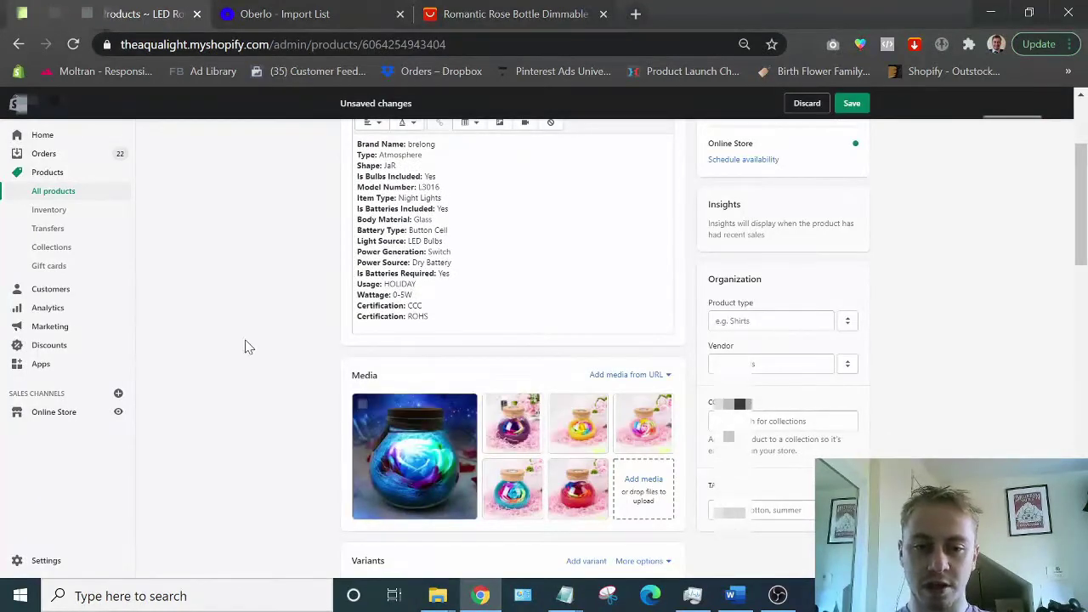
left_click(414, 442)
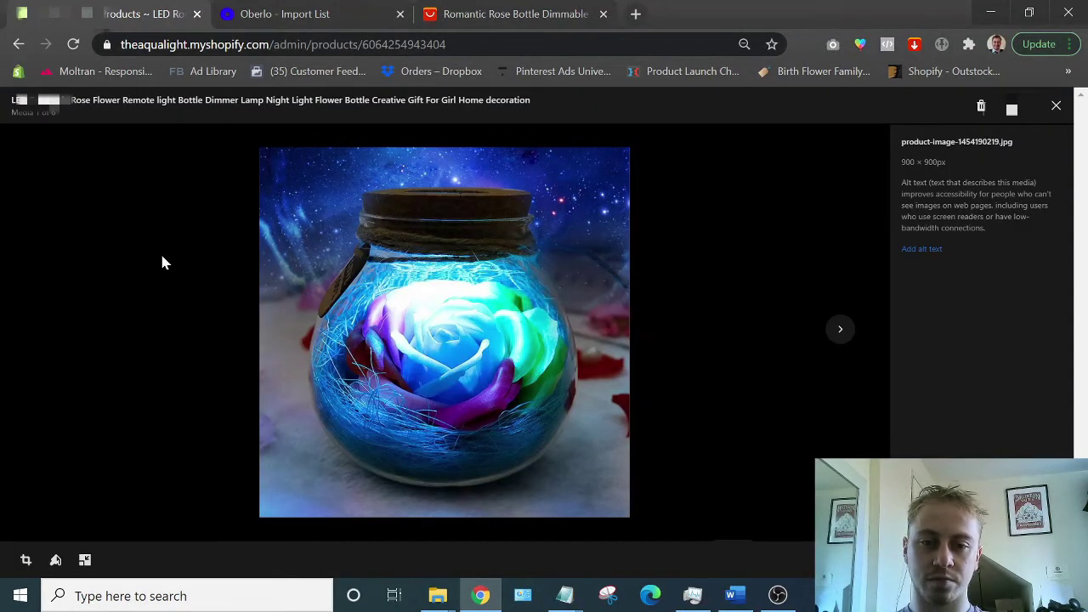
key("Escape")
scroll(241, 236, "up", 2)
Change the product title to "Bedside Garden Nightlight".
key("ctrl+a")
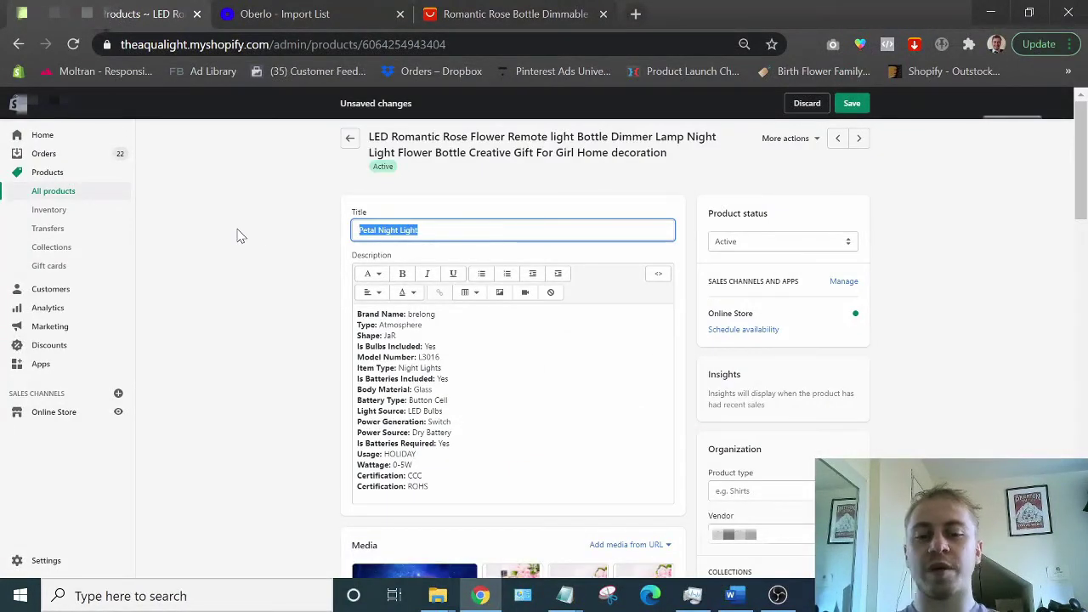
type("Bedside G")
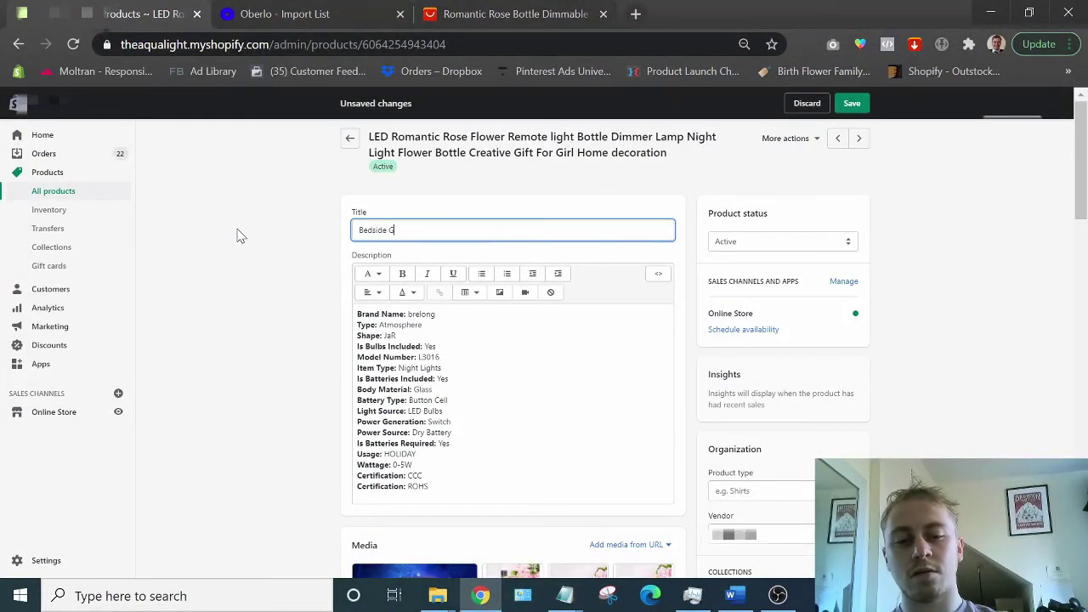
type("arden Nightligh")
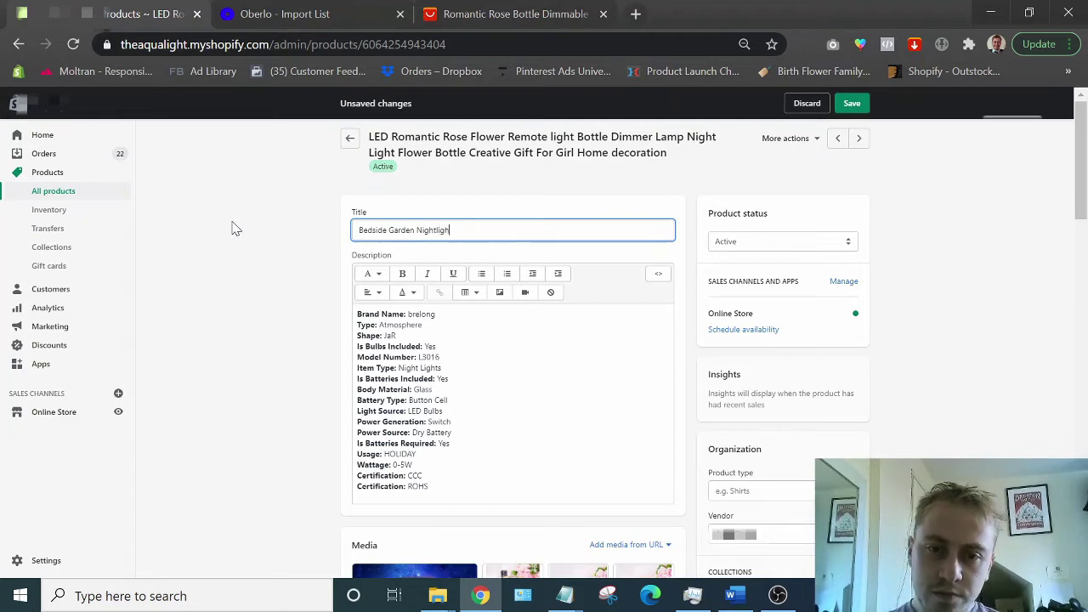
type("t")
left_click(924, 321)
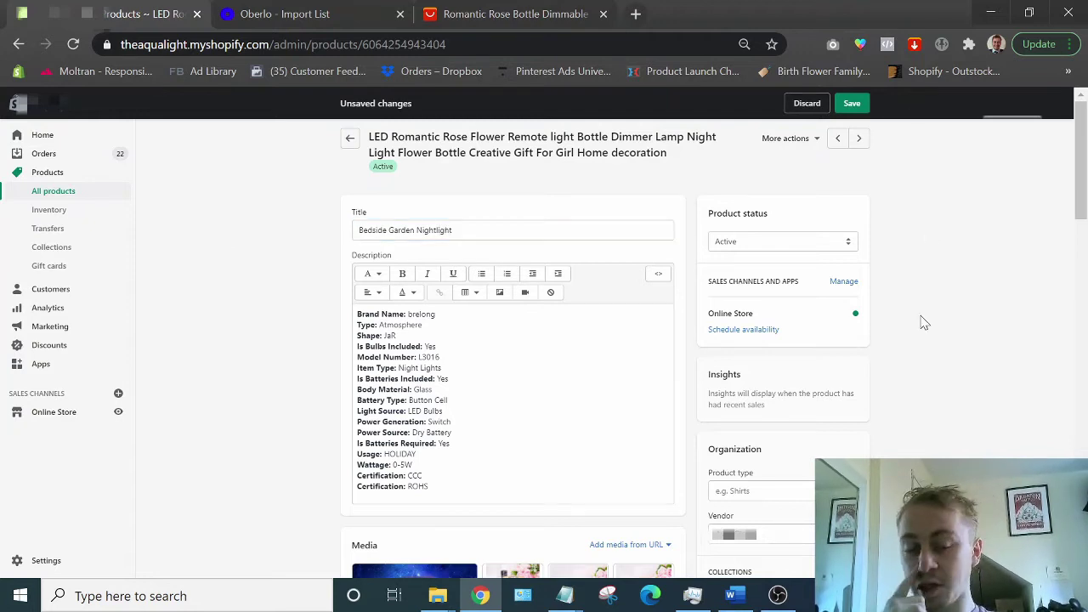
Set the price of the pink, purple, red, yellow and blue variants to £29.95.
scroll(965, 314, "down", 1)
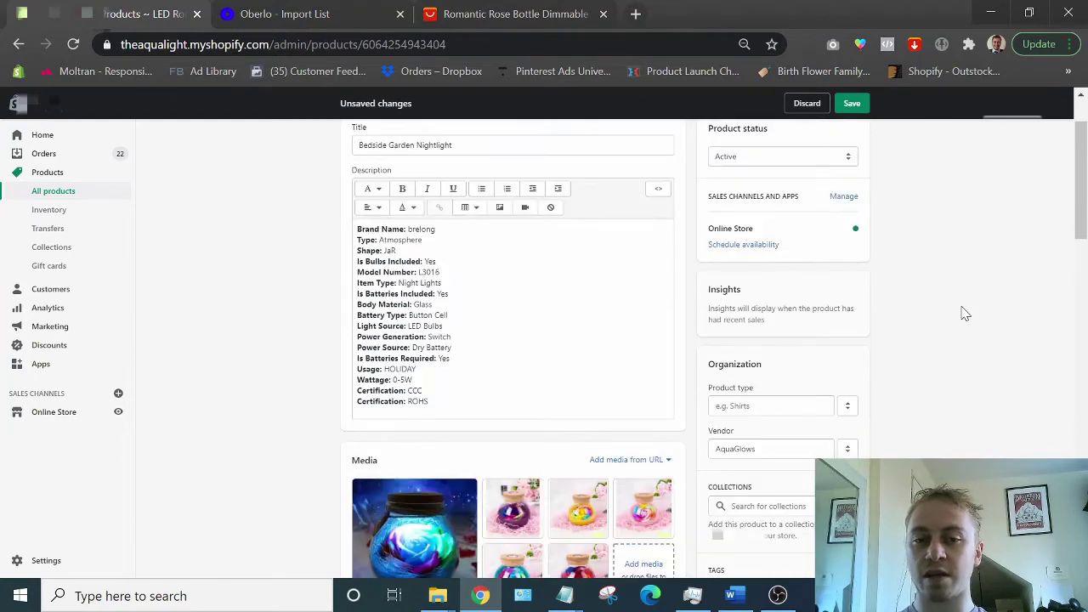
scroll(965, 314, "up", 1)
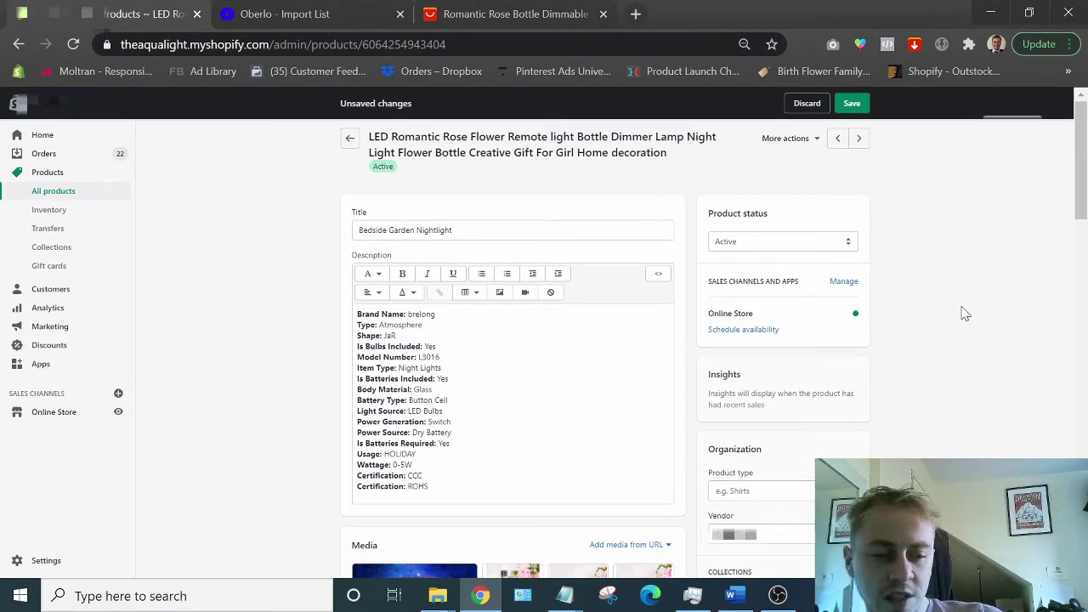
scroll(965, 314, "down", 3)
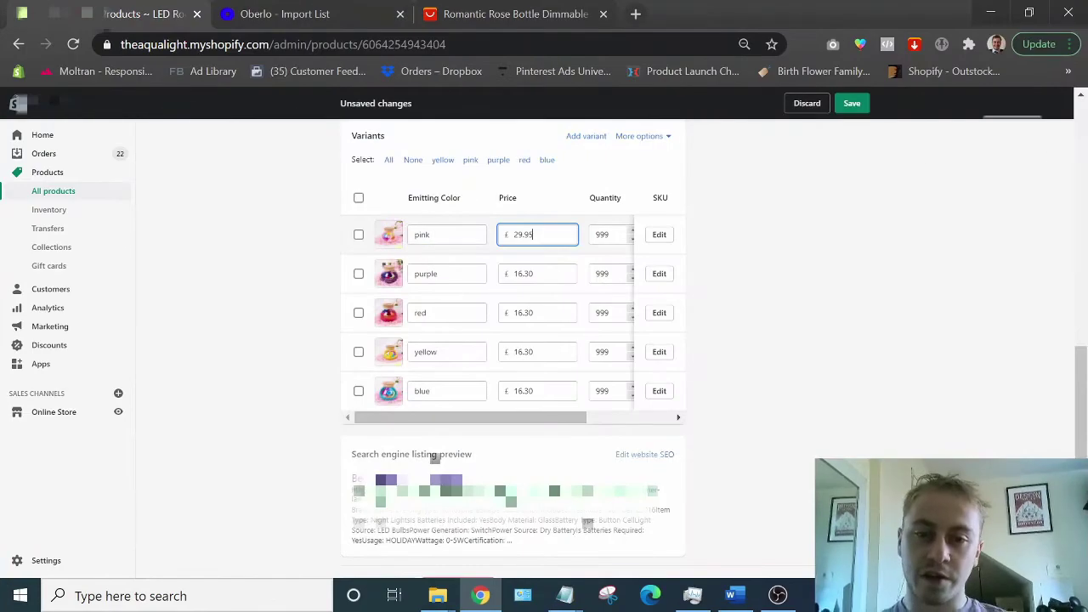
key("ctrl+a")
key("ctrl+c")
double_click(523, 273)
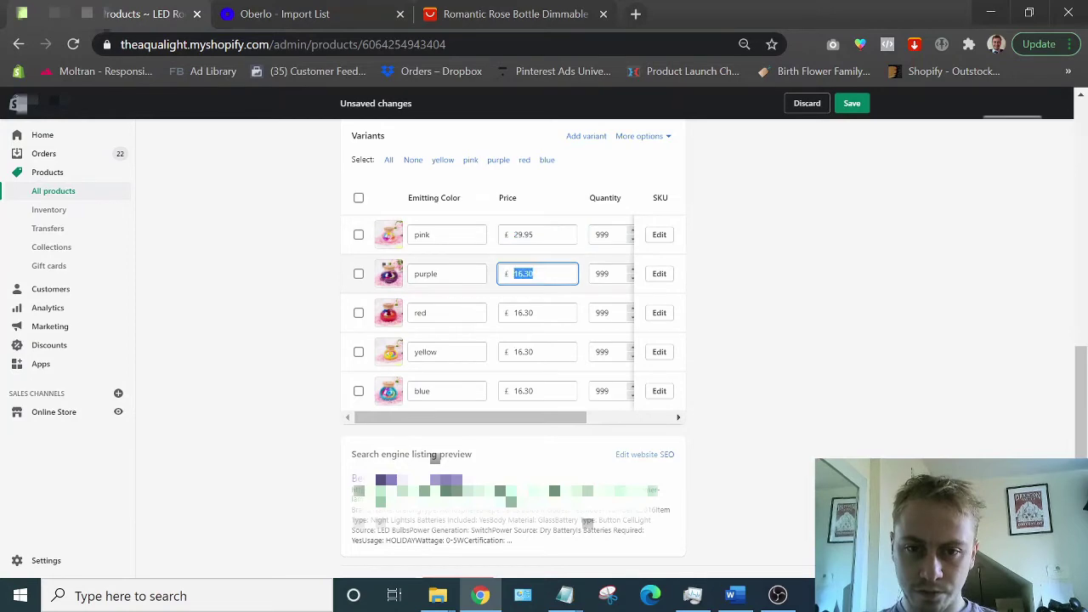
key("ctrl+v")
double_click(523, 312)
key("ctrl+v")
double_click(523, 351)
key("ctrl+v")
double_click(522, 390)
key("ctrl+v")
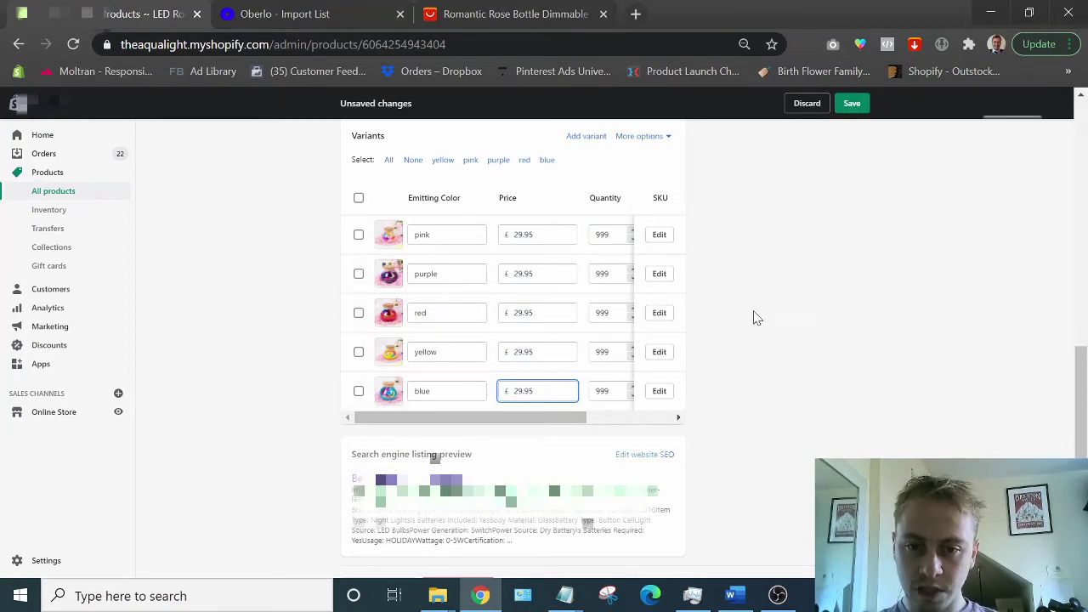
Save the product with its new title and variant prices.
left_click(850, 103)
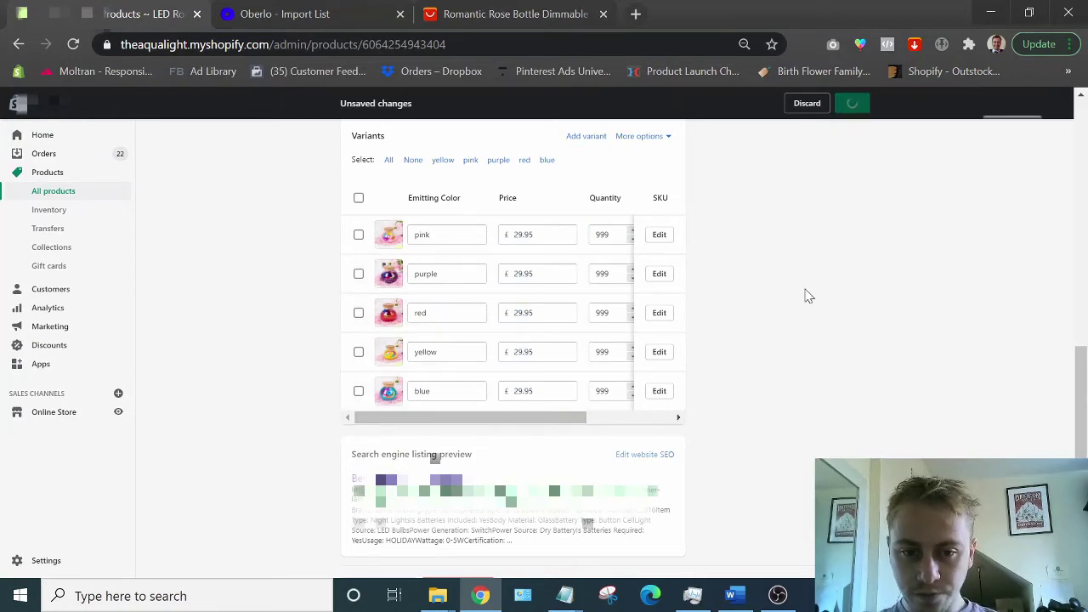
scroll(812, 311, "up", 3)
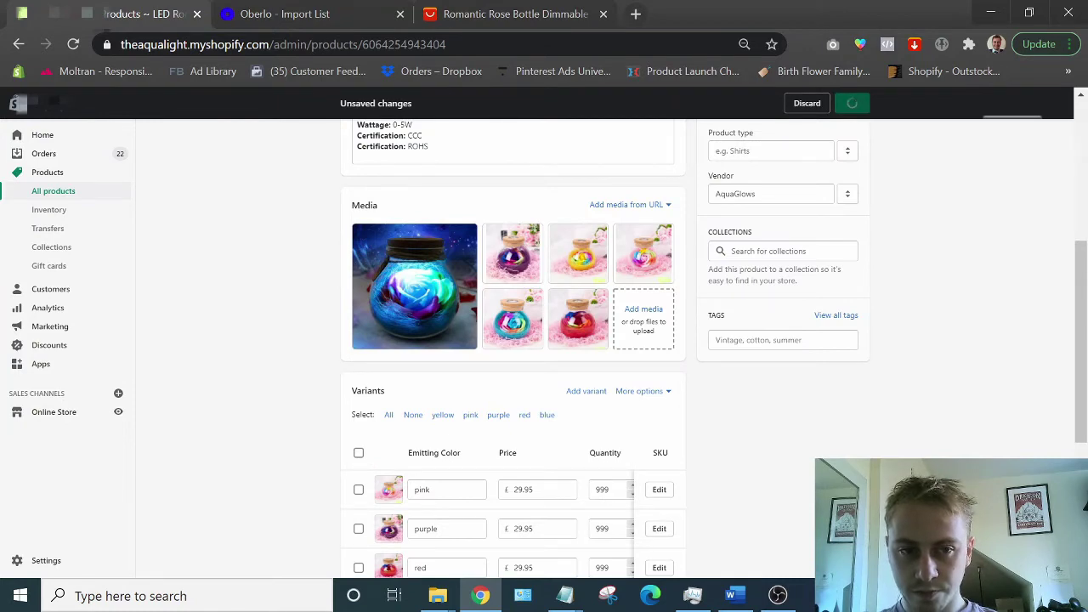
scroll(514, 340, "up", 2)
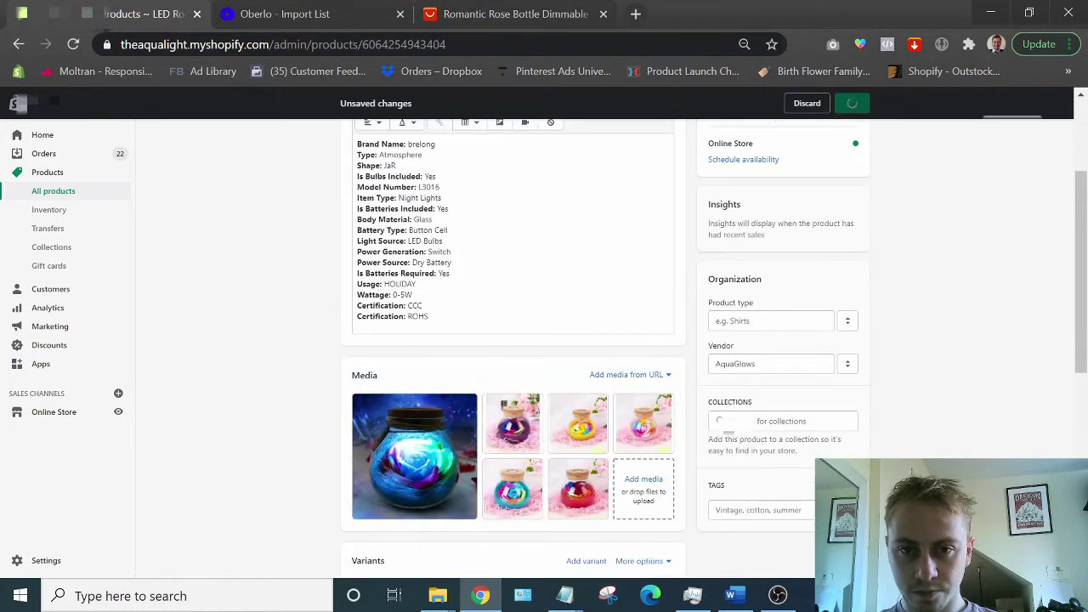
scroll(777, 333, "up", 1)
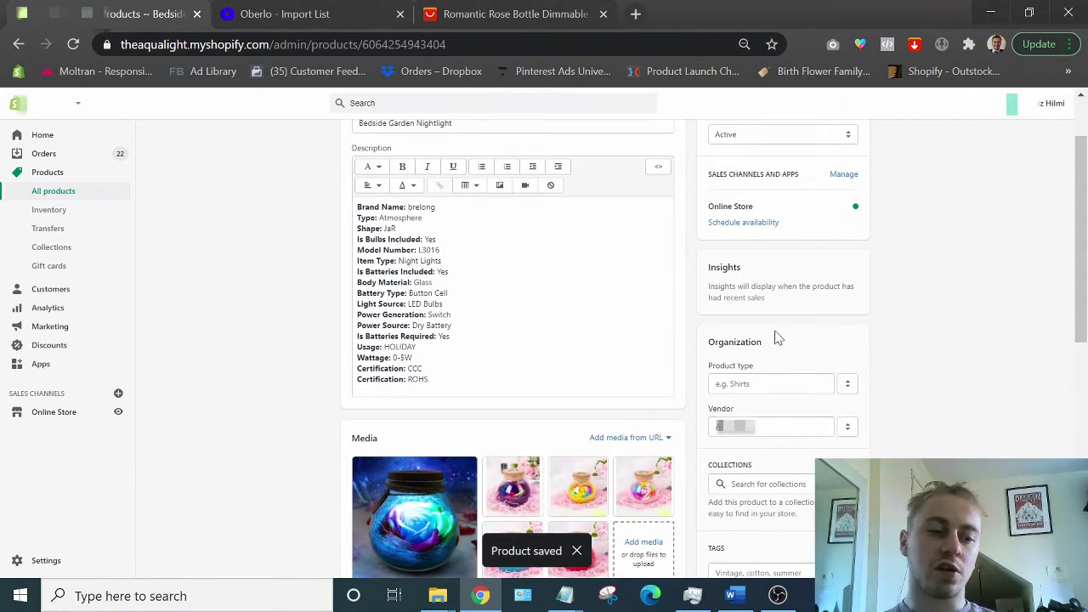
Check the Romantic Rose Bottle lamp's details on its AliExpress listing.
left_click(476, 13)
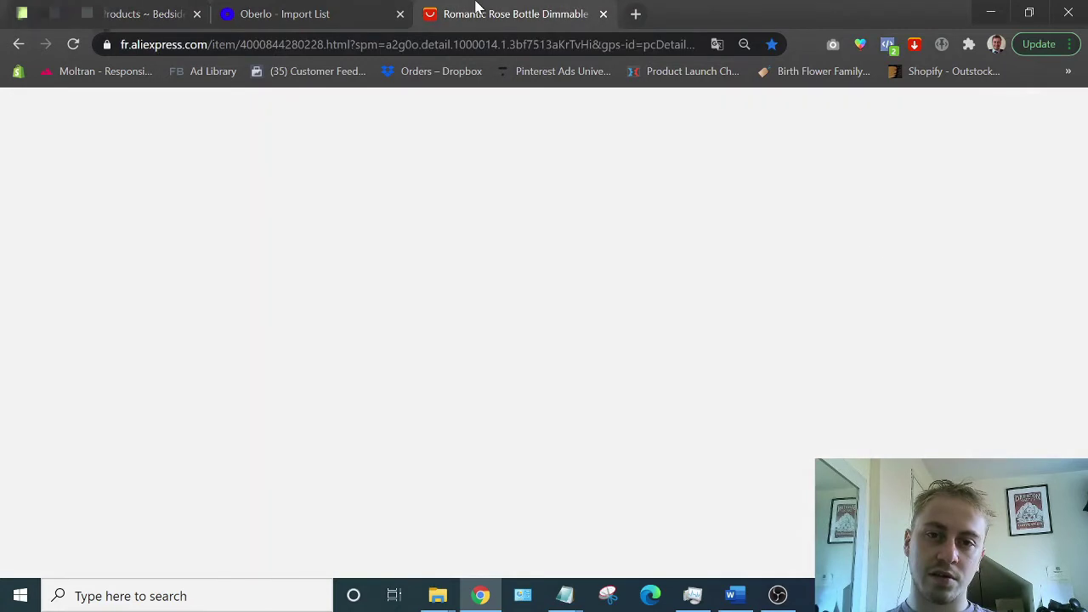
scroll(908, 338, "down", 1)
scroll(908, 338, "down", 1)
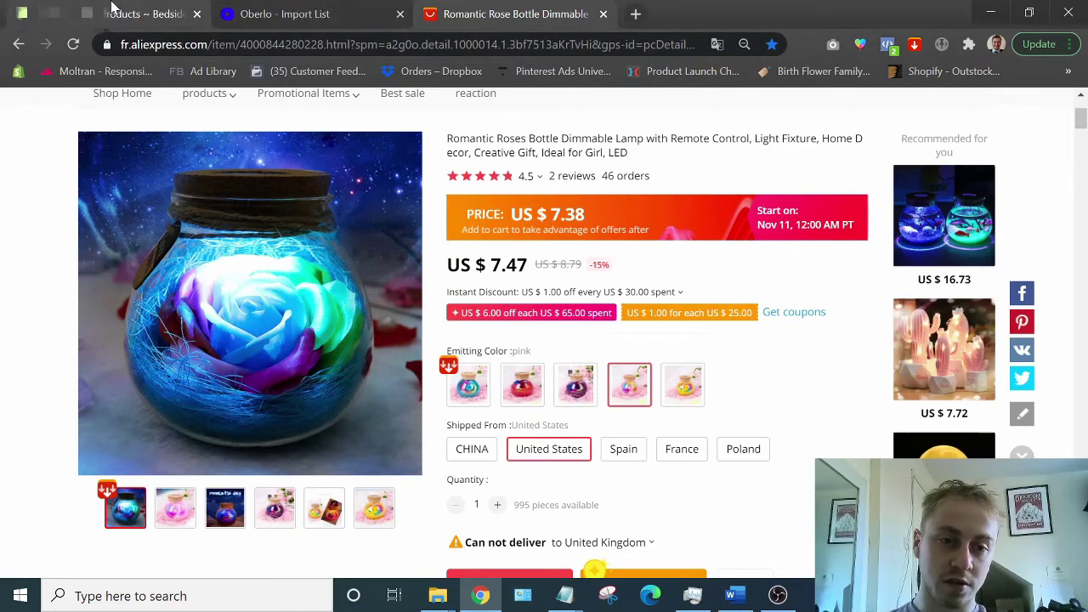
Return to the Shopify product page and select the whole supplier specification text in the description.
left_click(111, 10)
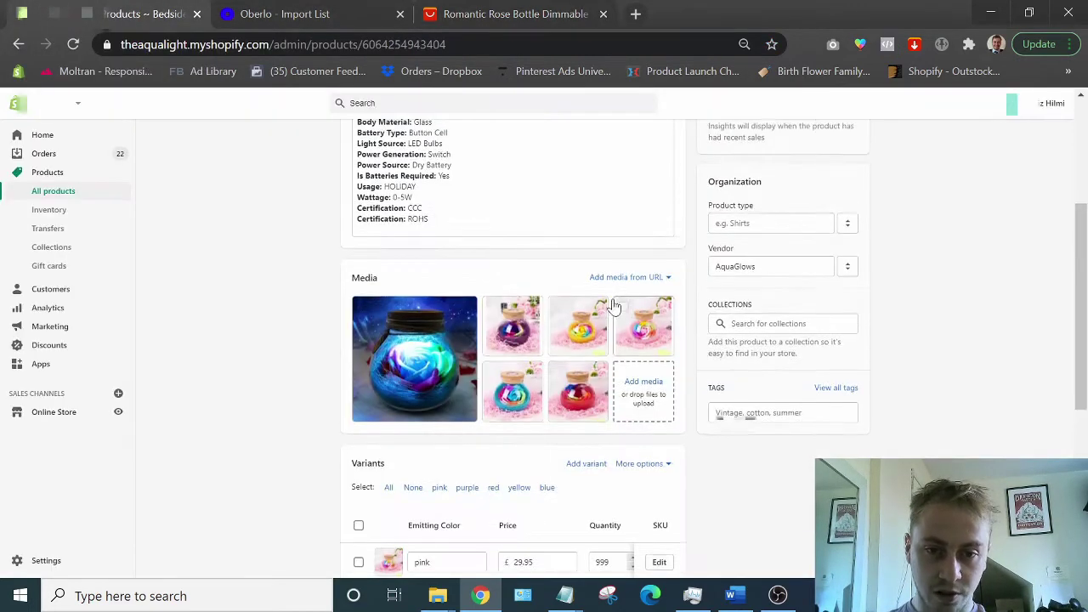
scroll(614, 306, "up", 2)
key("ctrl+a")
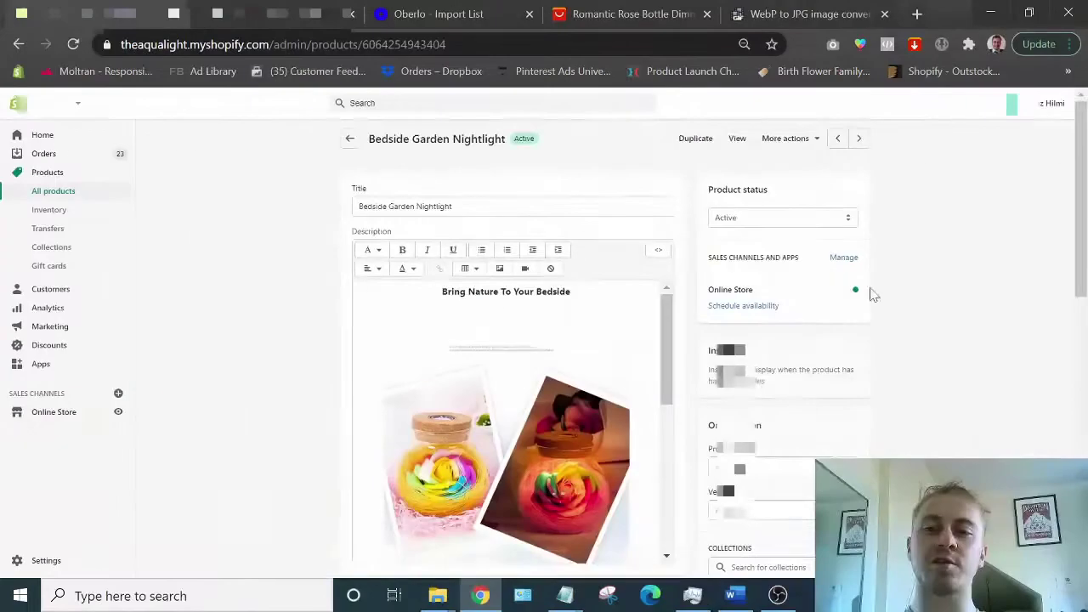
Review the description headed "Bring Nature To Your Bedside", selecting all of its content.
scroll(908, 295, "down", 1)
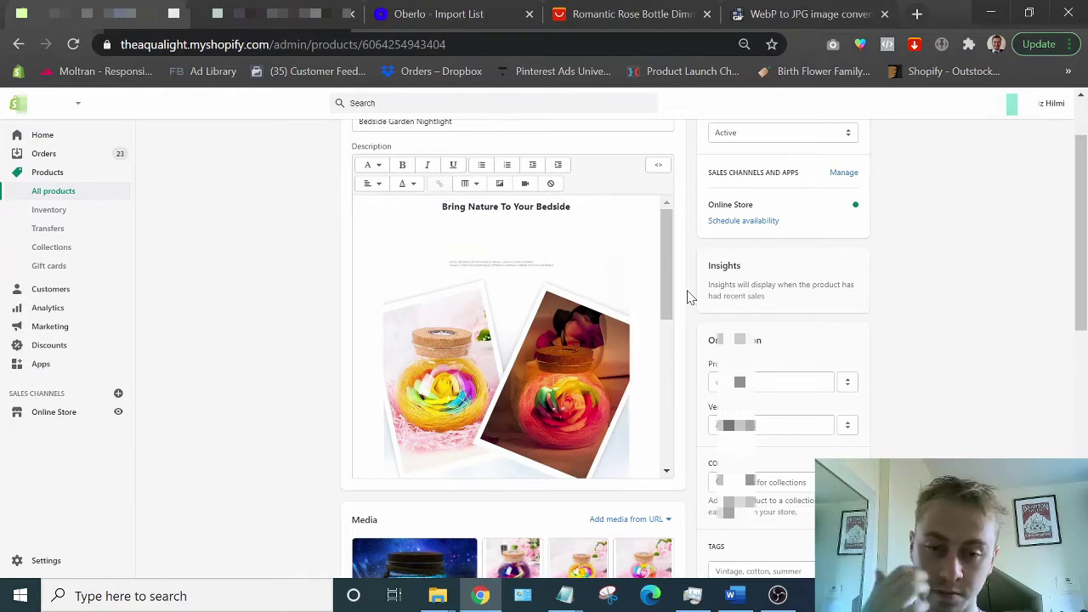
key("ctrl+a")
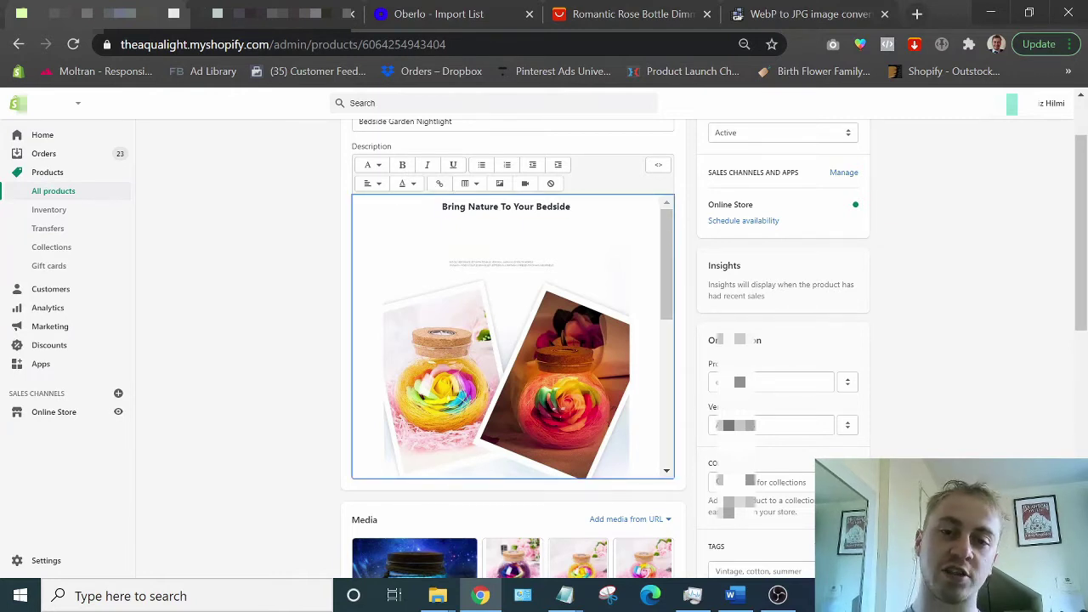
Review the product description's lamp images and bullet-point benefits, continuing to the media section.
scroll(511, 336, "down", 1)
left_click(506, 302)
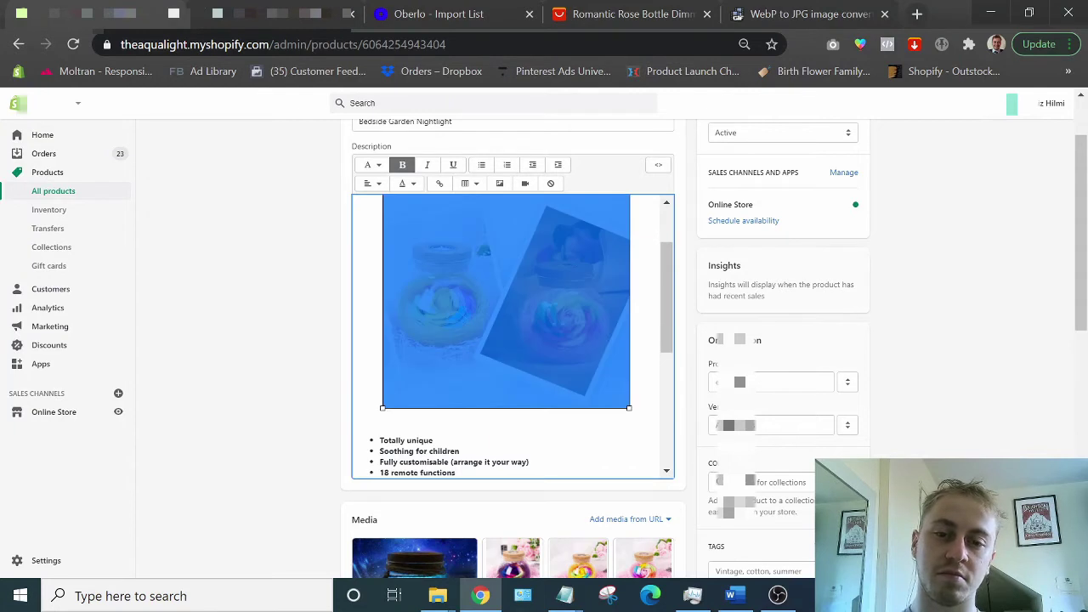
scroll(512, 336, "down", 2)
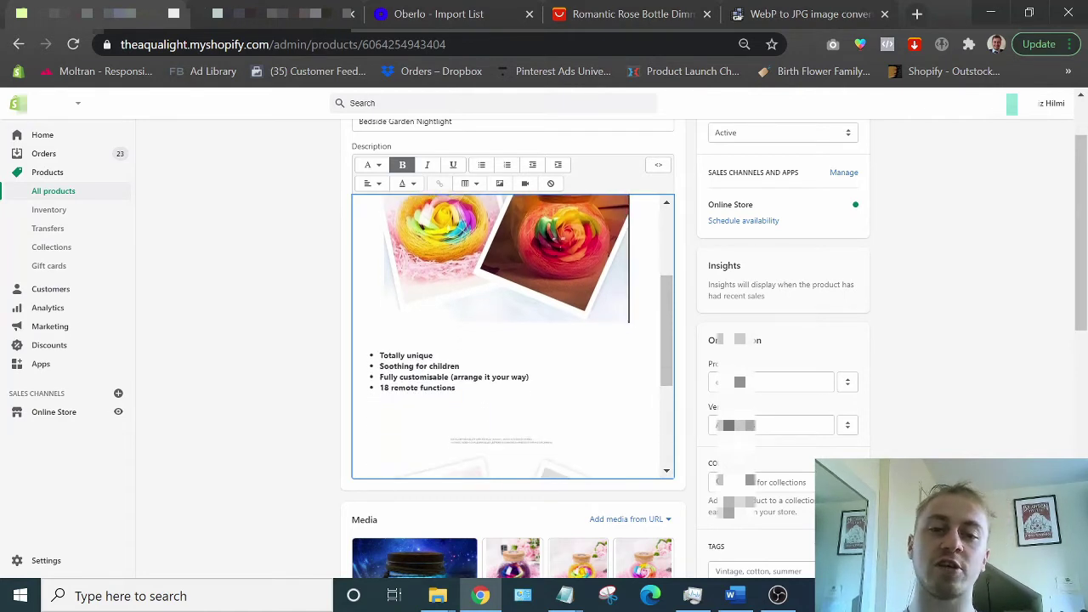
scroll(512, 336, "up", 3)
scroll(512, 336, "down", 3)
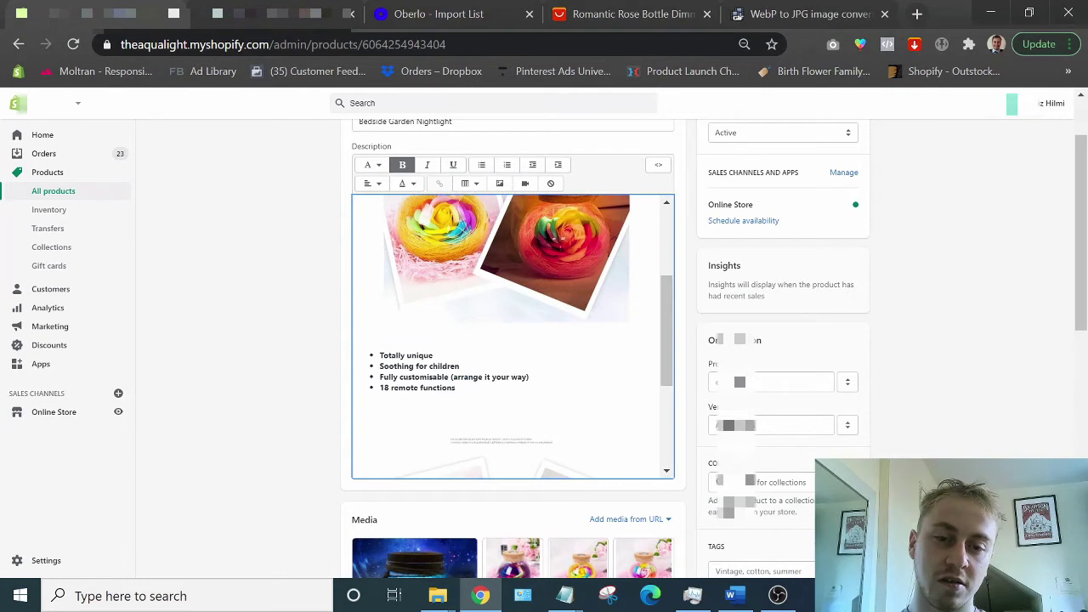
scroll(513, 336, "up", 2)
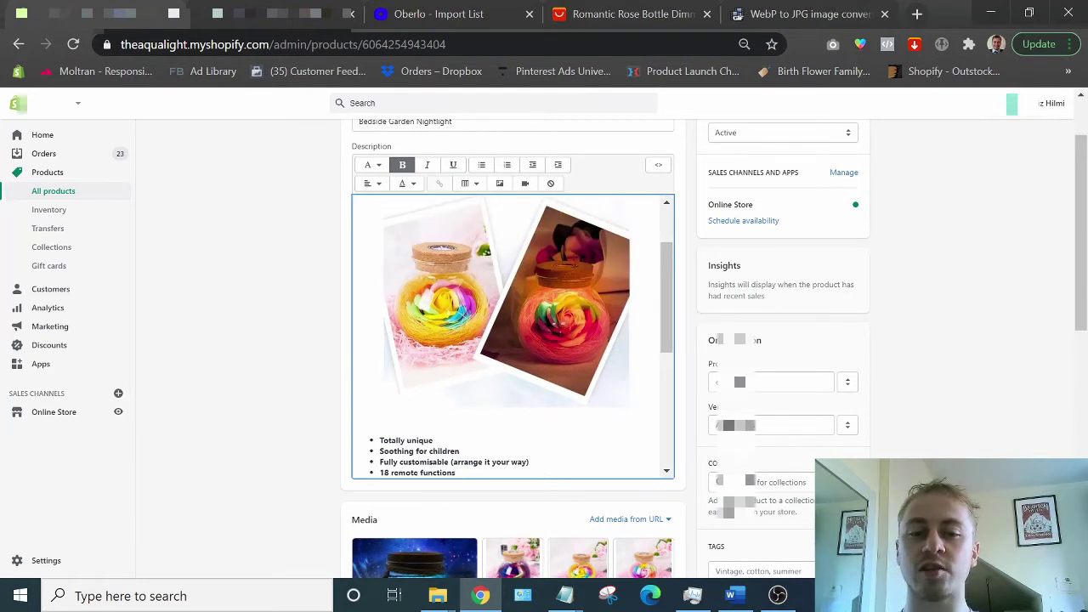
scroll(513, 336, "down", 2)
scroll(512, 336, "down", 2)
scroll(513, 336, "down", 2)
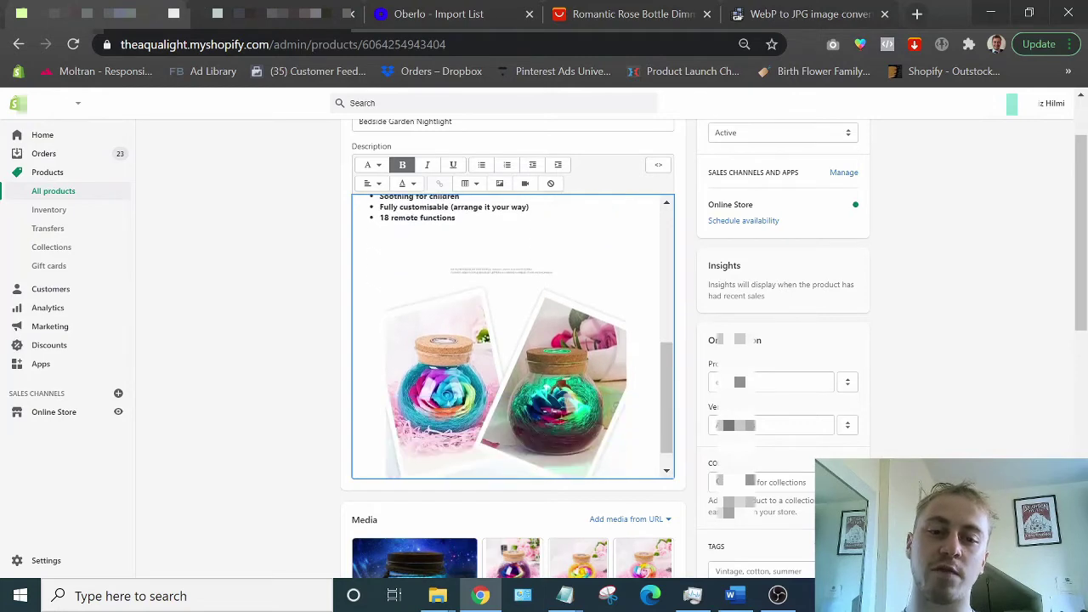
scroll(513, 336, "down", 3)
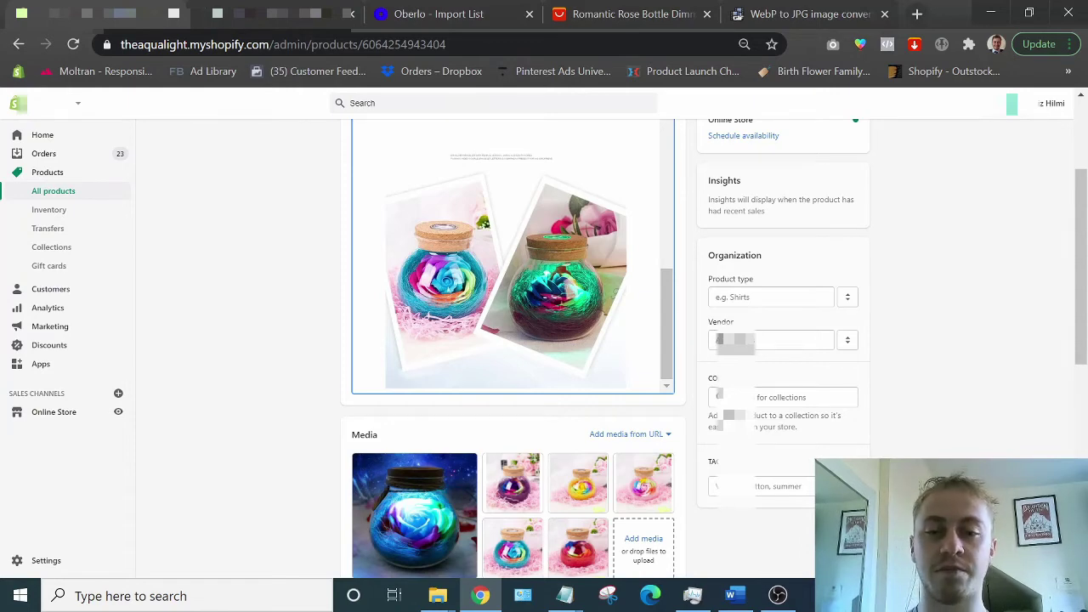
scroll(513, 340, "down", 3)
Recheck the description's layout from the "Bring Nature To Your Bedside" heading through the bullet list to the second lamp image.
scroll(513, 340, "up", 5)
scroll(513, 340, "up", 5)
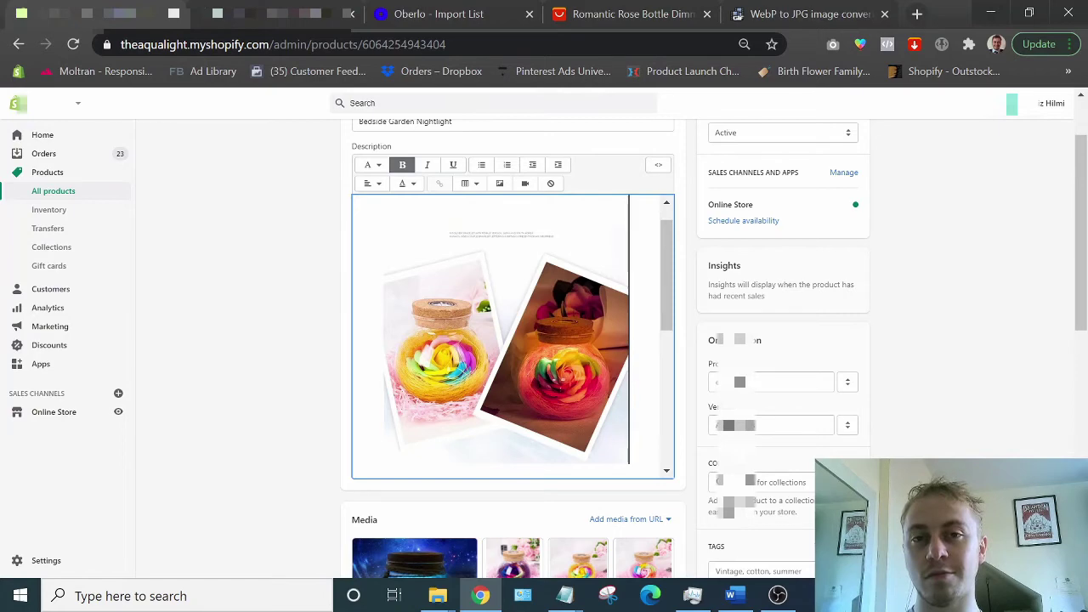
scroll(513, 340, "down", 4)
scroll(512, 340, "up", 5)
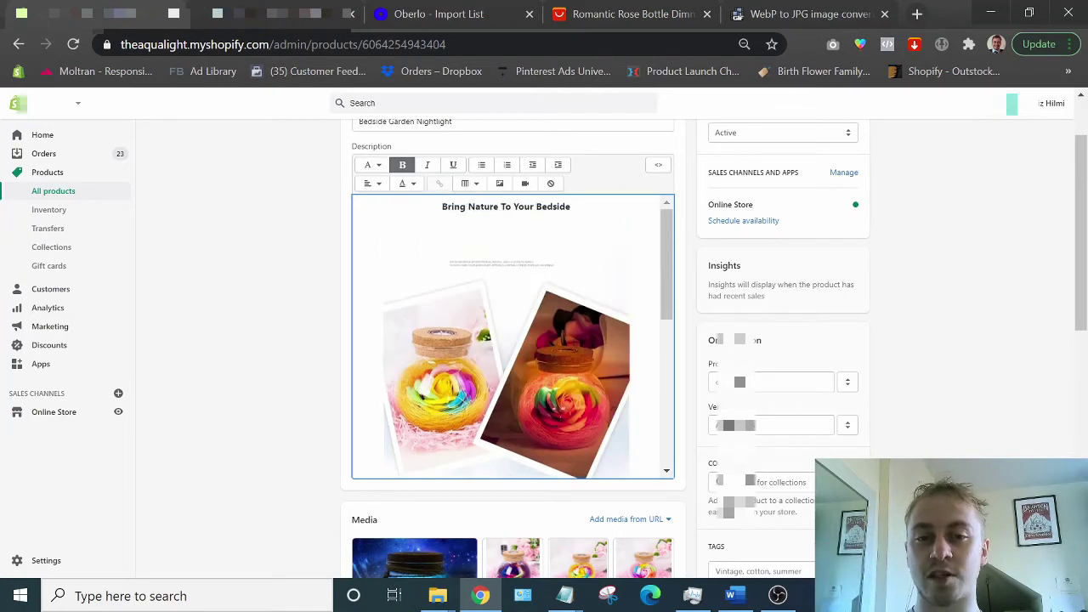
scroll(511, 336, "down", 1)
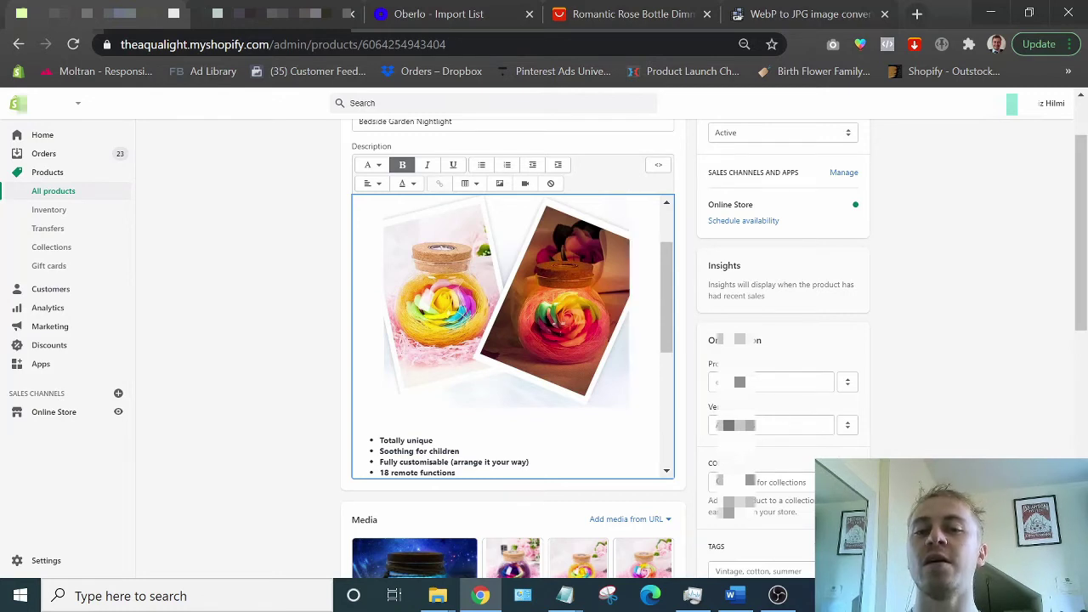
scroll(513, 336, "up", 1)
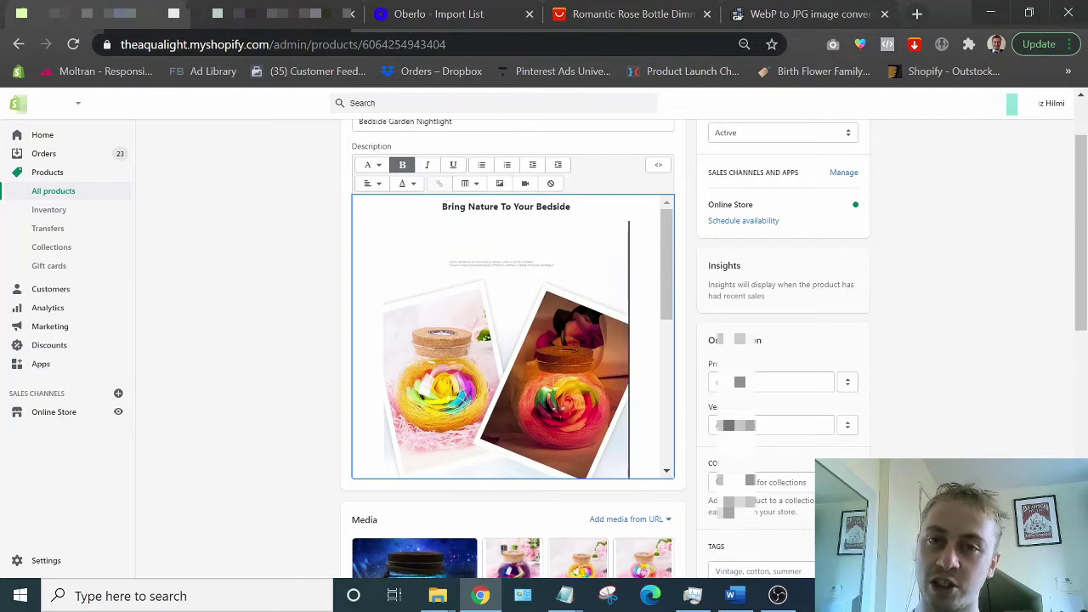
scroll(512, 336, "down", 2)
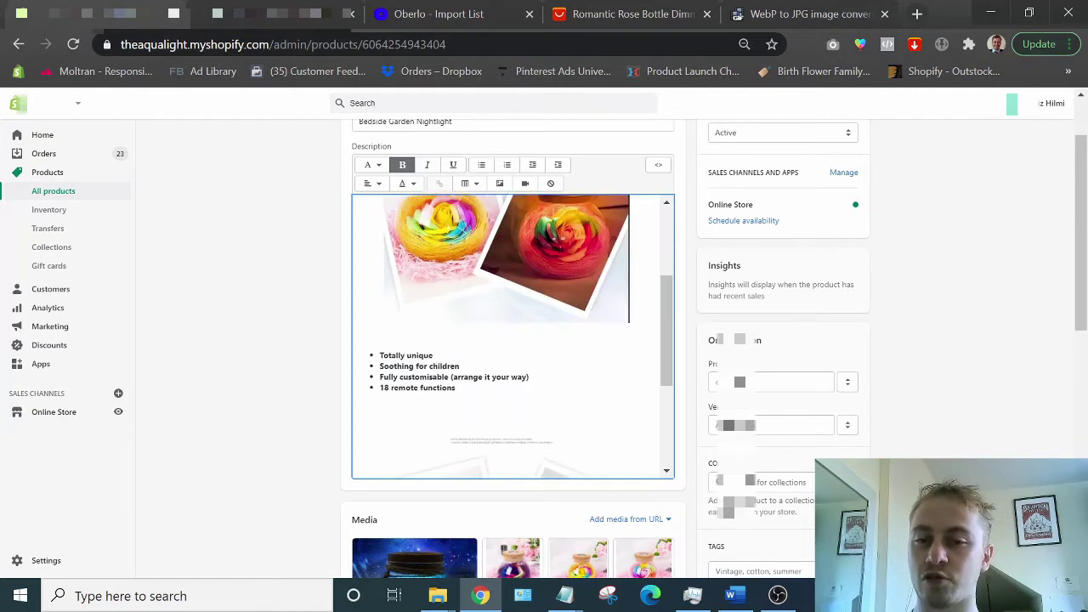
scroll(513, 336, "down", 1)
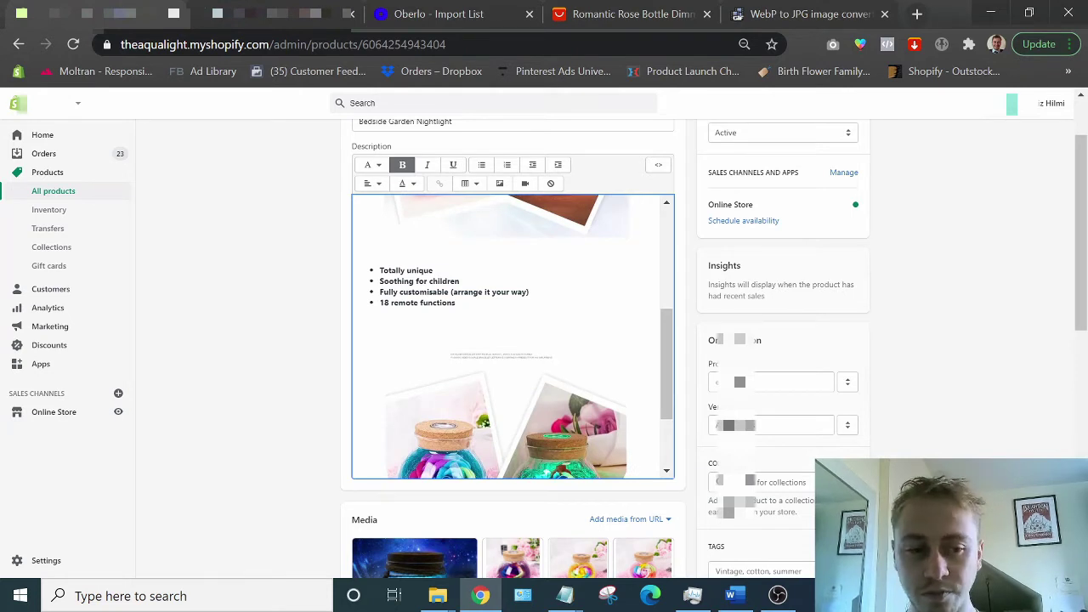
scroll(513, 336, "down", 1)
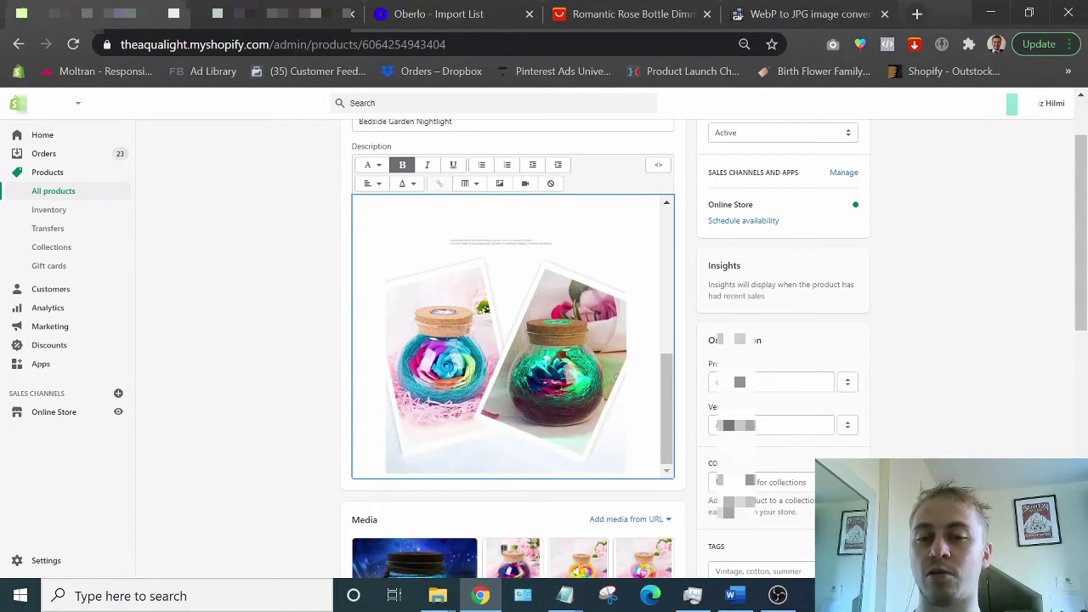
scroll(512, 336, "up", 4)
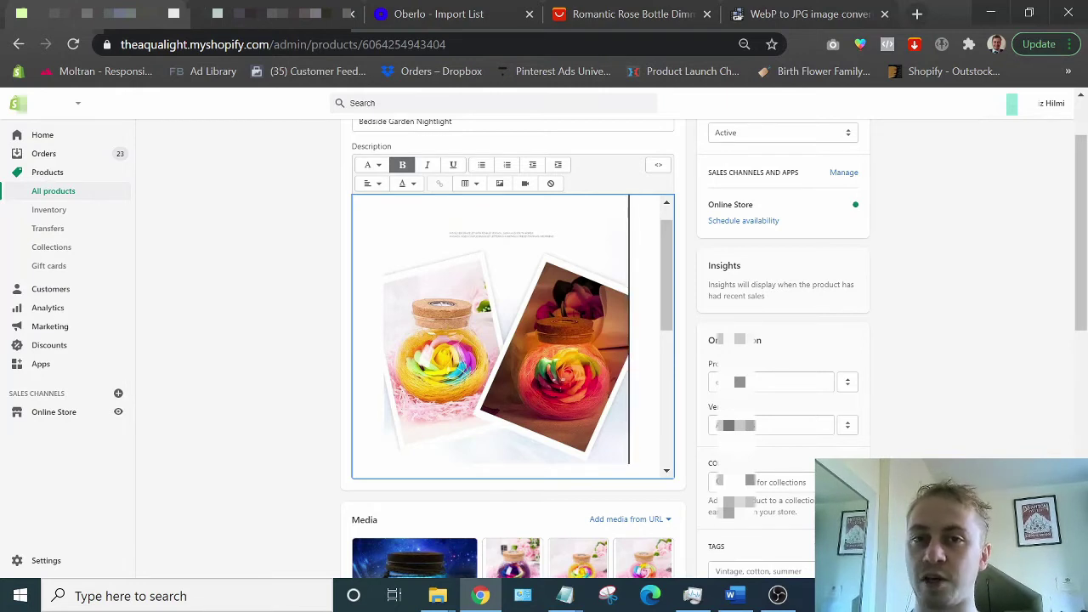
scroll(512, 336, "up", 3)
scroll(513, 340, "up", 1)
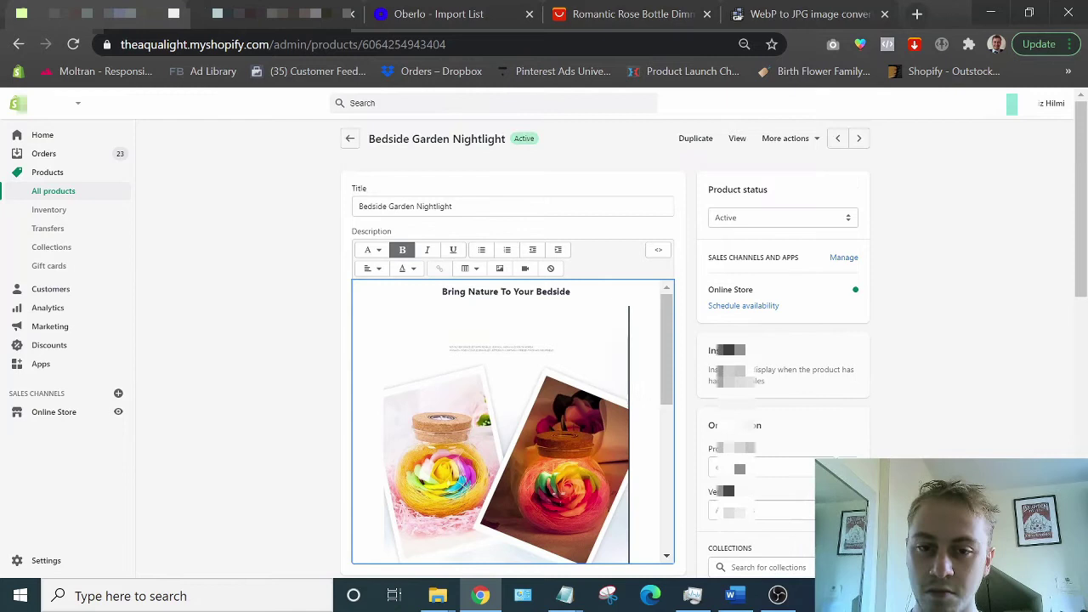
scroll(512, 383, "down", 2)
scroll(512, 421, "down", 2)
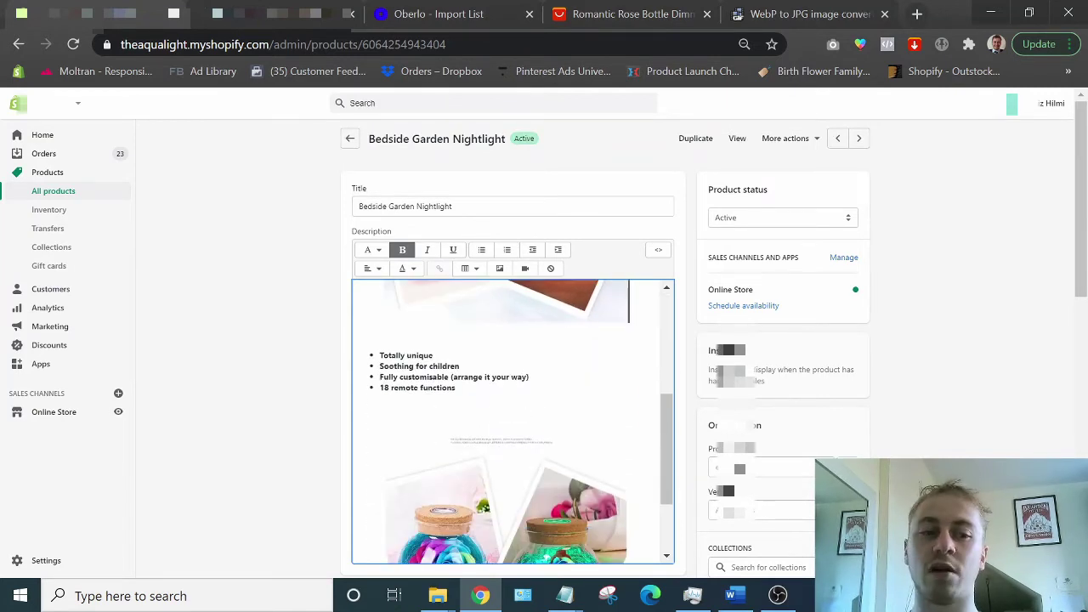
scroll(513, 421, "down", 1)
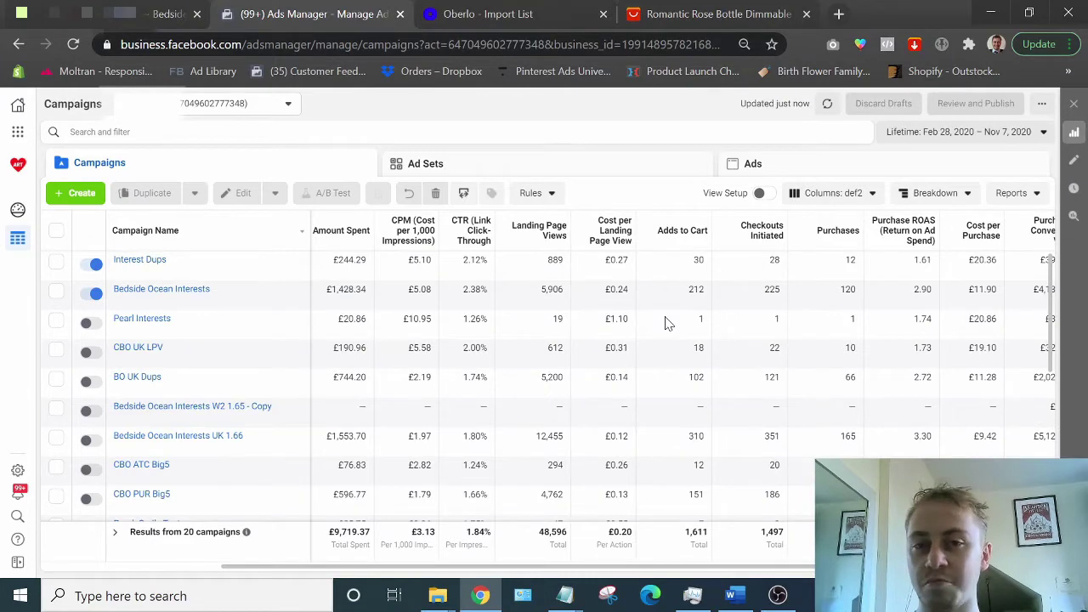
Switch to Facebook Ads Manager and examine the existing campaigns' spend, click-through, cart and purchase metrics.
left_click_drag(493, 569, 557, 569)
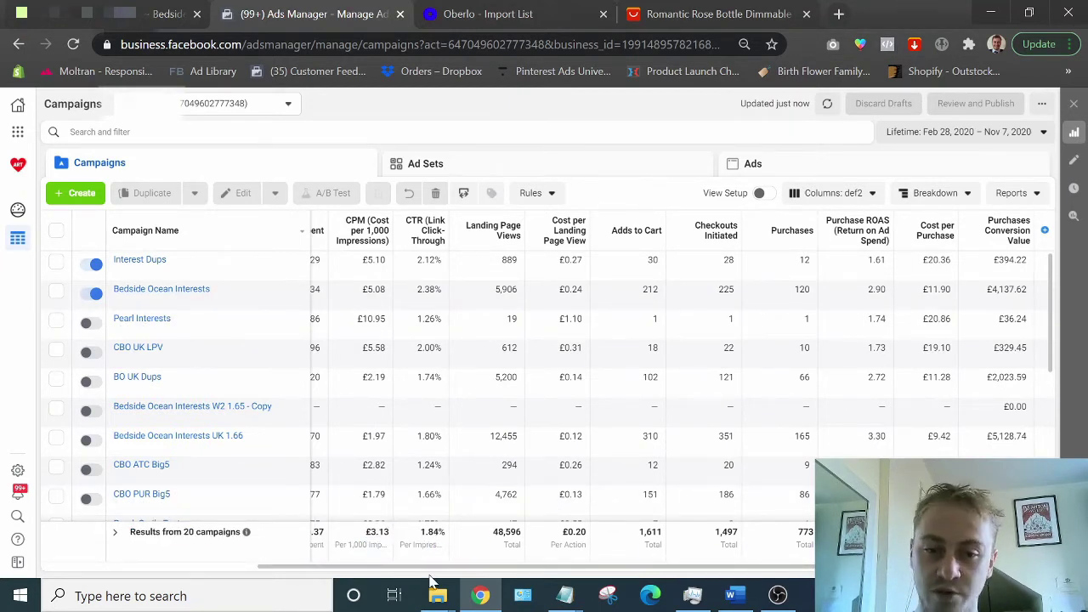
left_click_drag(429, 567, 323, 565)
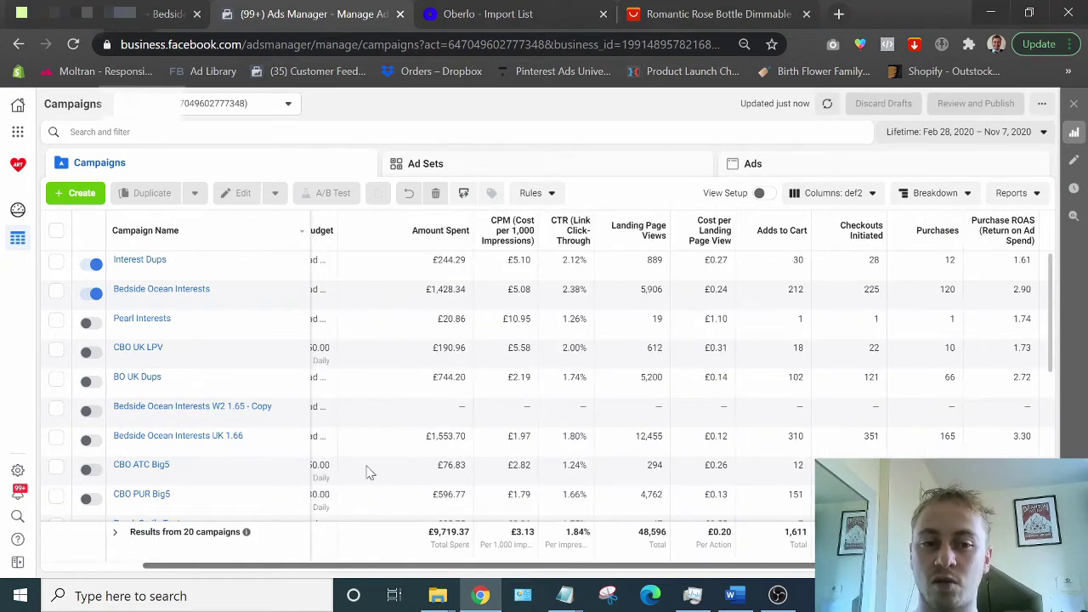
scroll(510, 357, "down", 1)
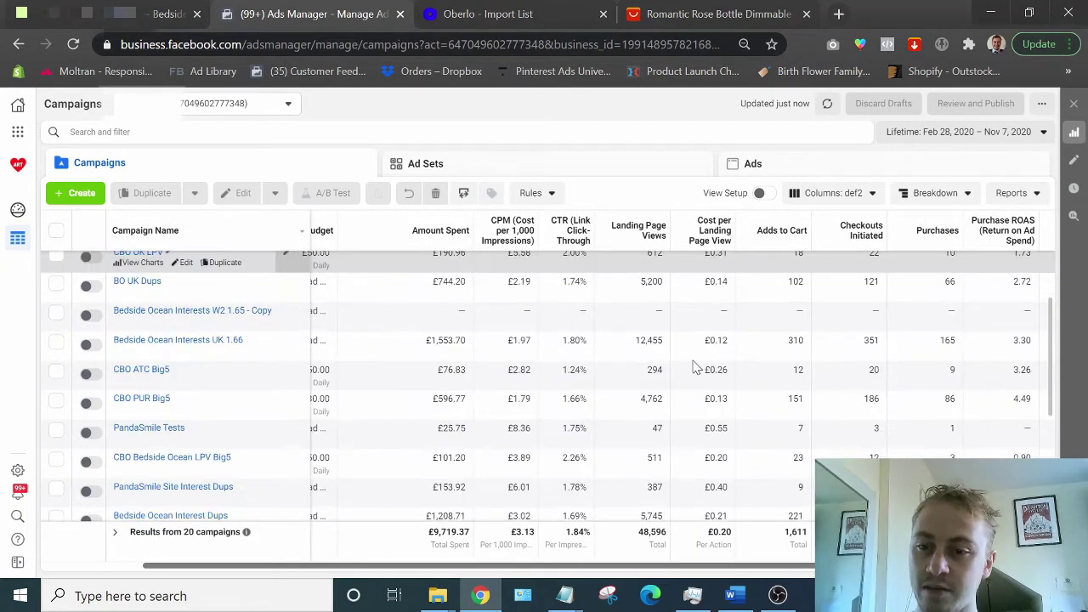
scroll(693, 367, "down", 3)
scroll(723, 400, "up", 4)
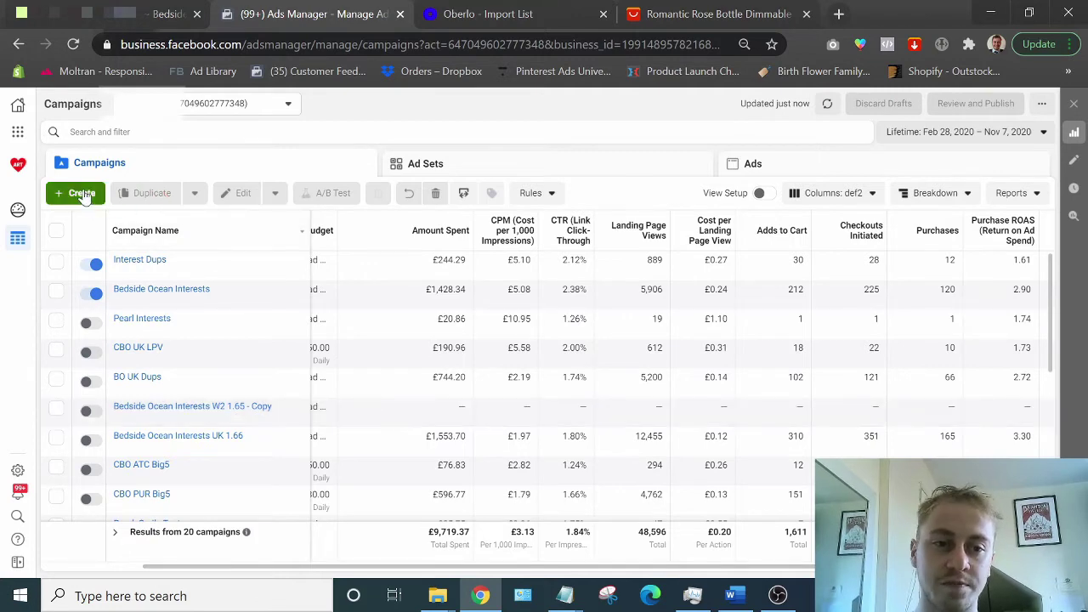
Create a new auction campaign with the Conversions objective and name it BG Interests.
left_click(83, 194)
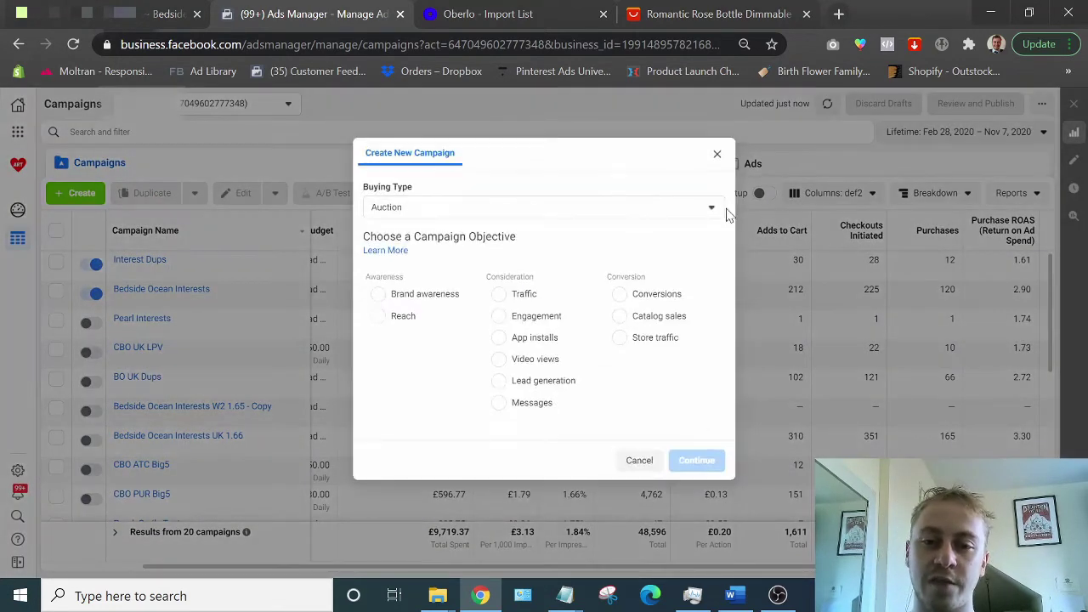
left_click(628, 294)
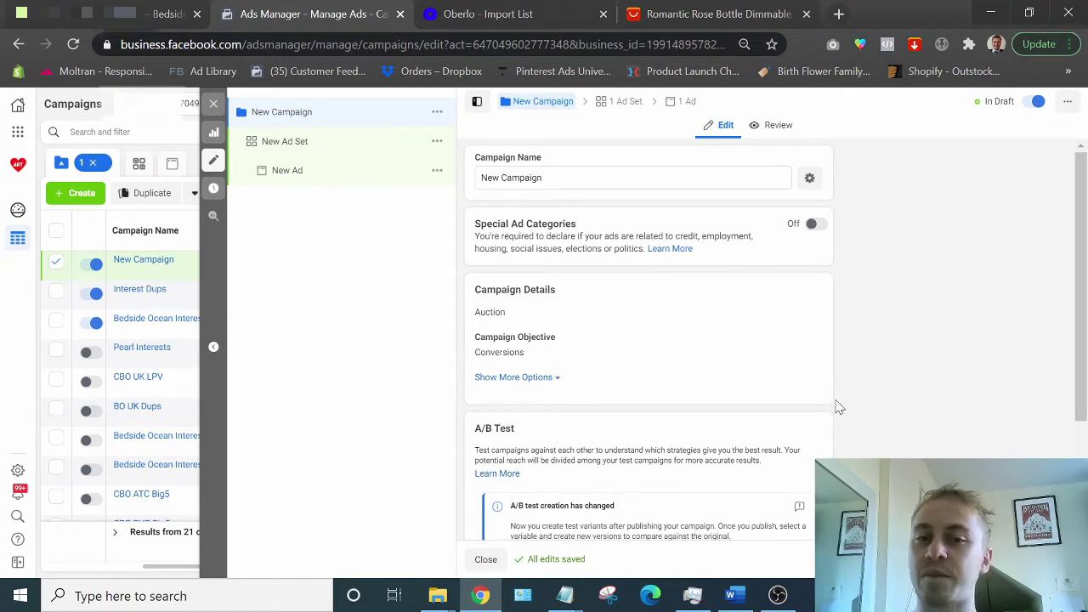
left_click_drag(543, 178, 481, 178)
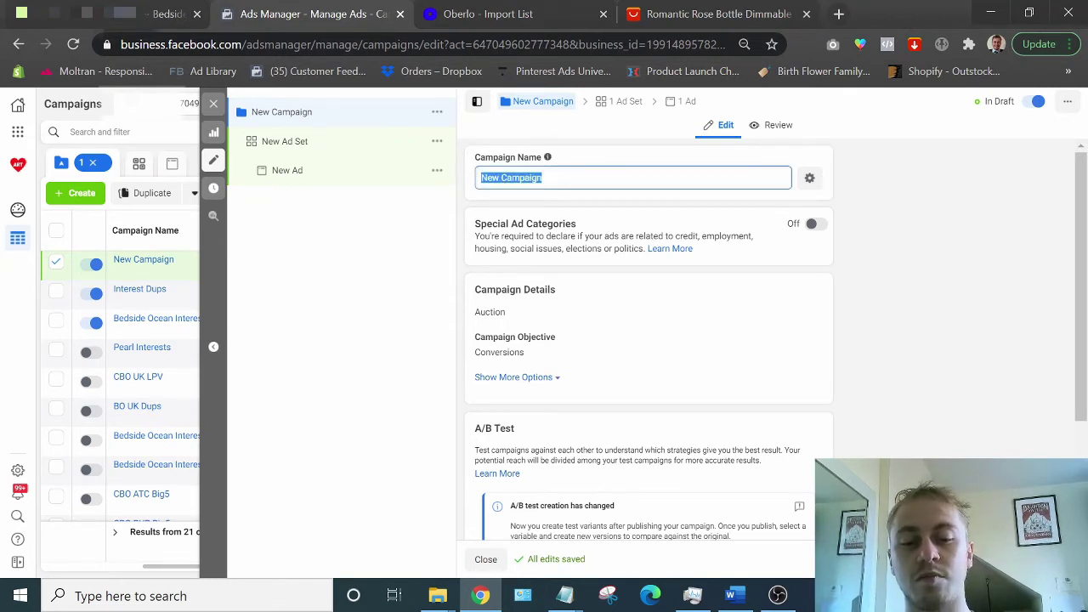
type("BO Interests")
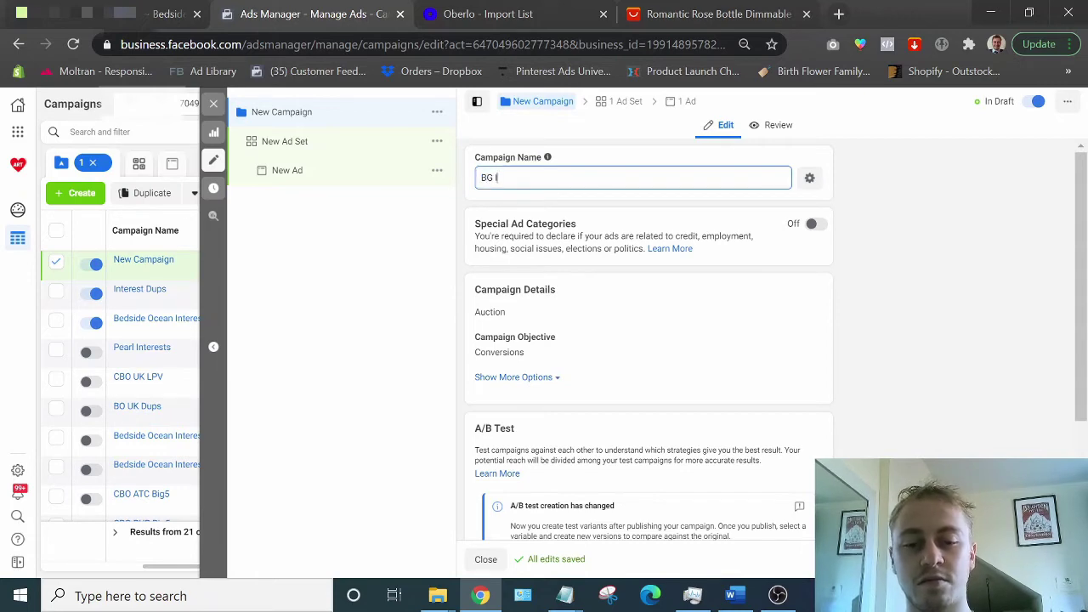
left_click(1023, 310)
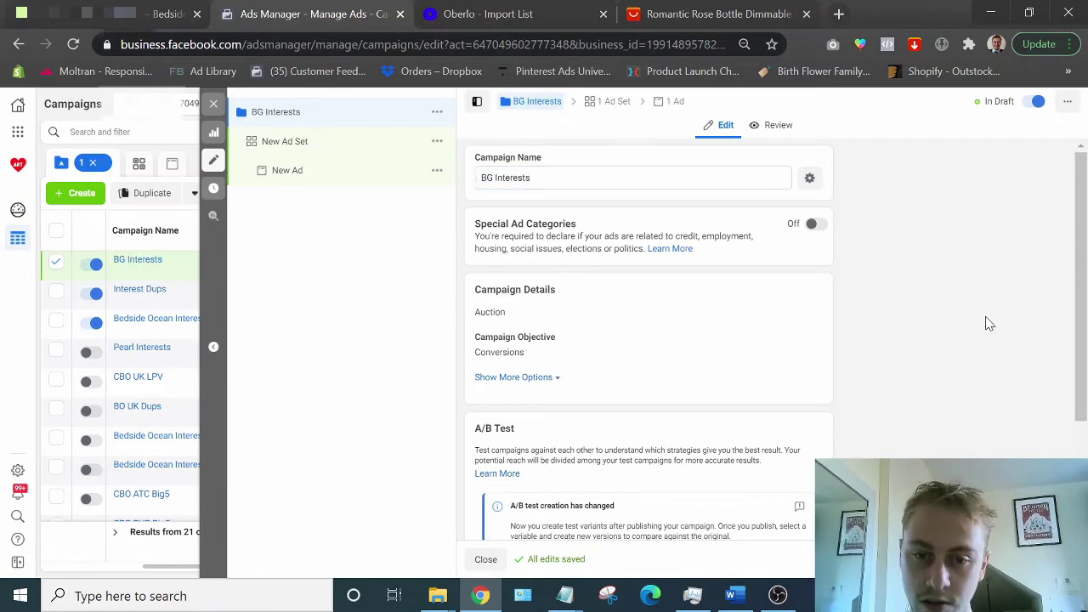
Check the campaign's settings, then open its new ad set and name it Nightlight.
scroll(991, 316, "down", 2)
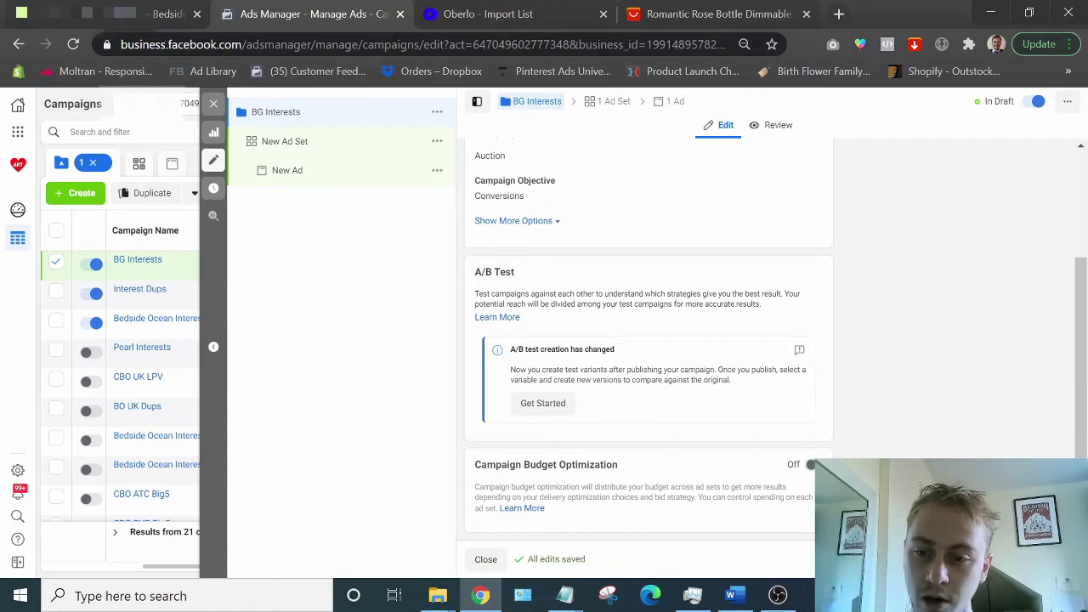
scroll(1008, 408, "up", 2)
scroll(1008, 408, "down", 1)
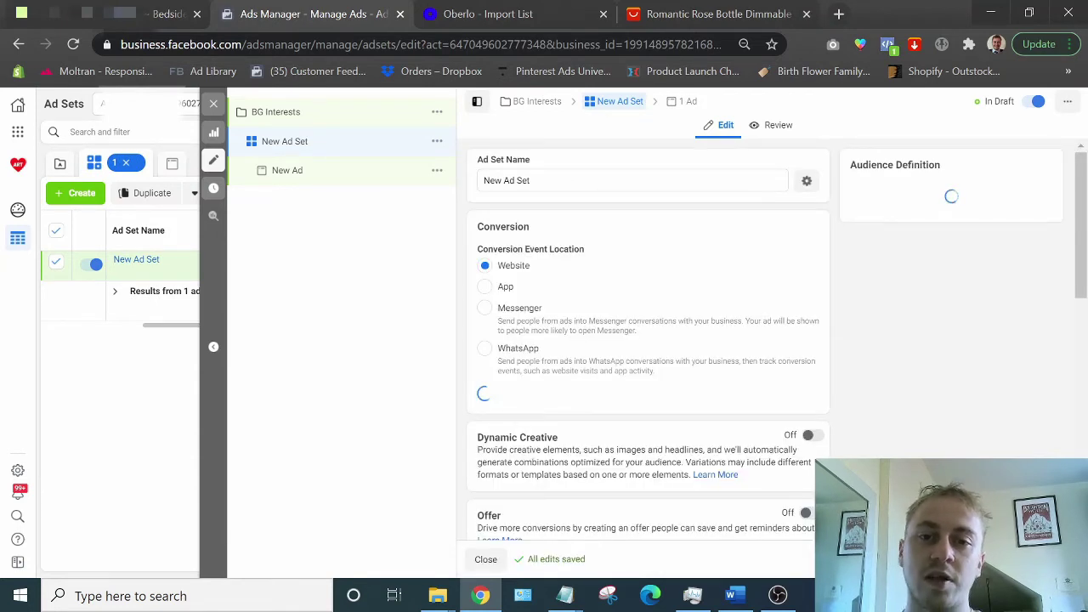
triple_click(510, 180)
type("Nightlight")
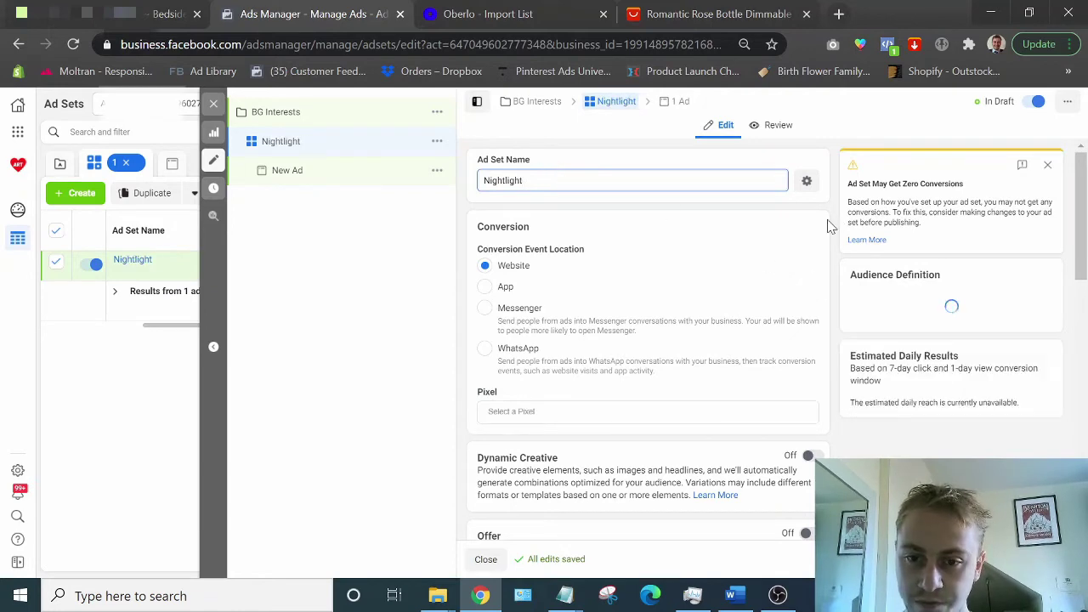
Set the Nightlight ad set's daily budget to £10.
scroll(830, 226, "down", 1)
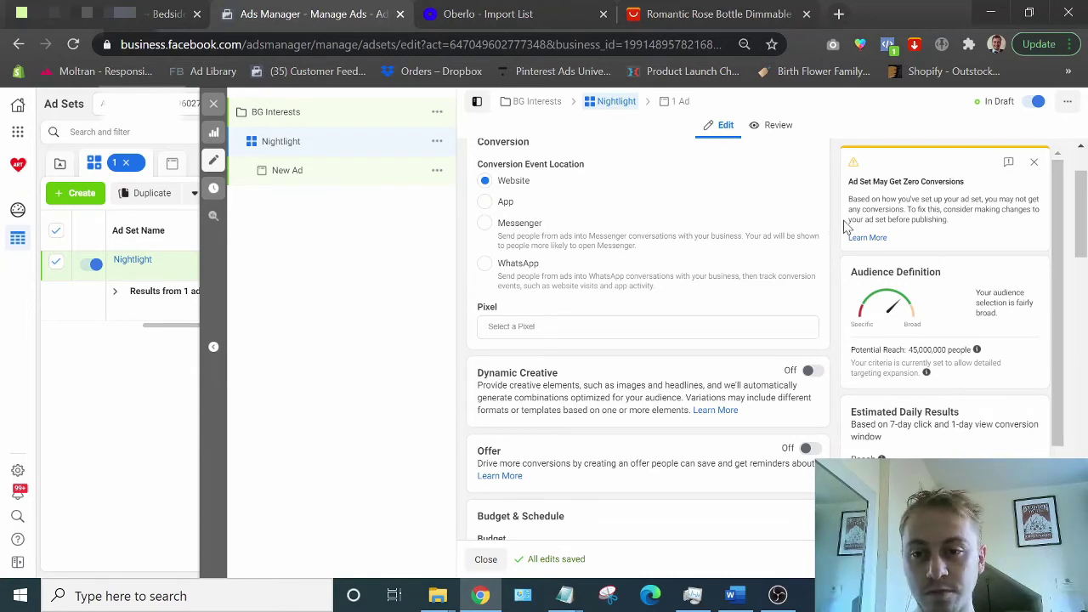
scroll(846, 227, "down", 1)
scroll(825, 230, "down", 2)
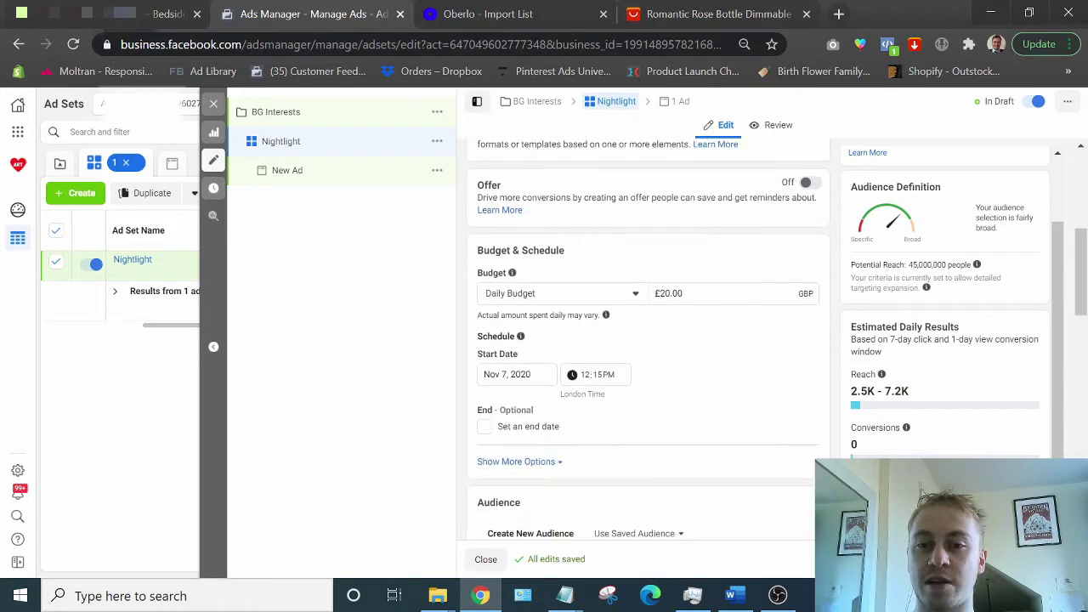
double_click(670, 293)
type("10")
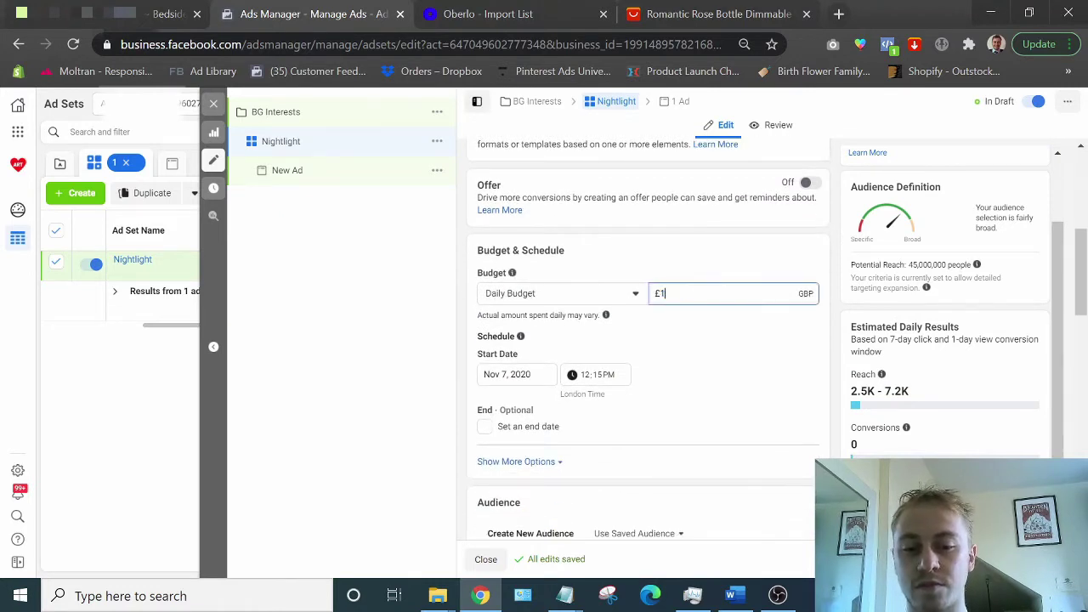
left_click(840, 259)
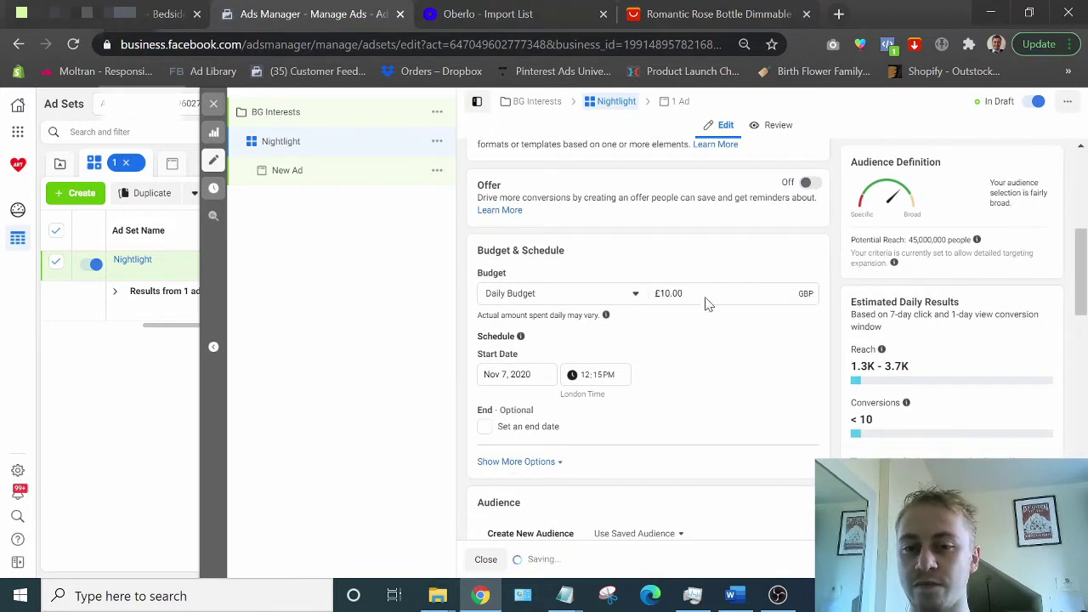
Schedule the Nightlight ad set to start on Nov 8, 2020 at 1:00 AM.
left_click(518, 372)
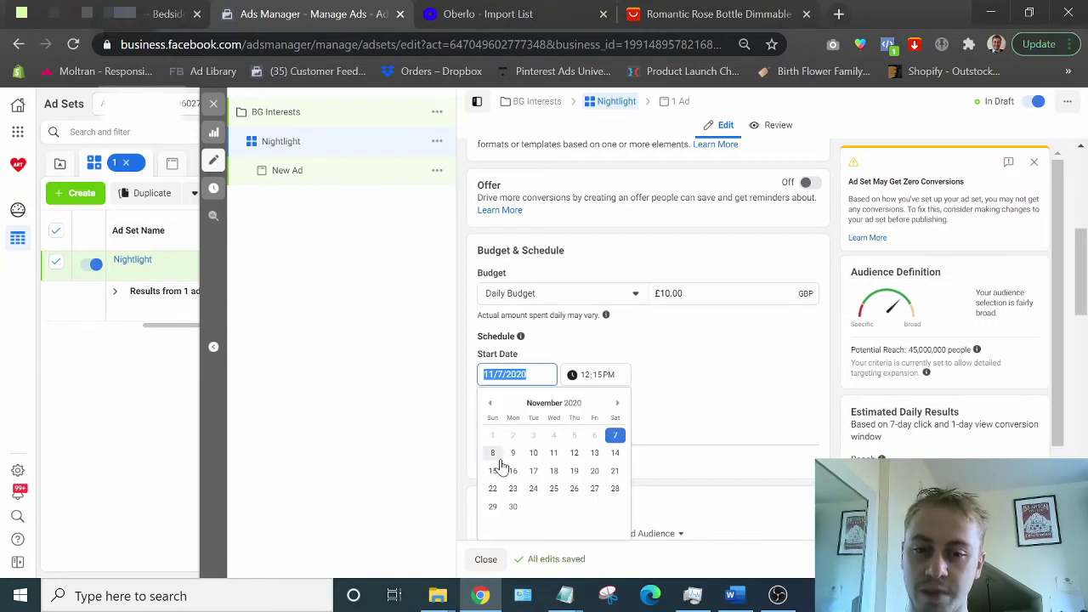
left_click(492, 452)
left_click(599, 378)
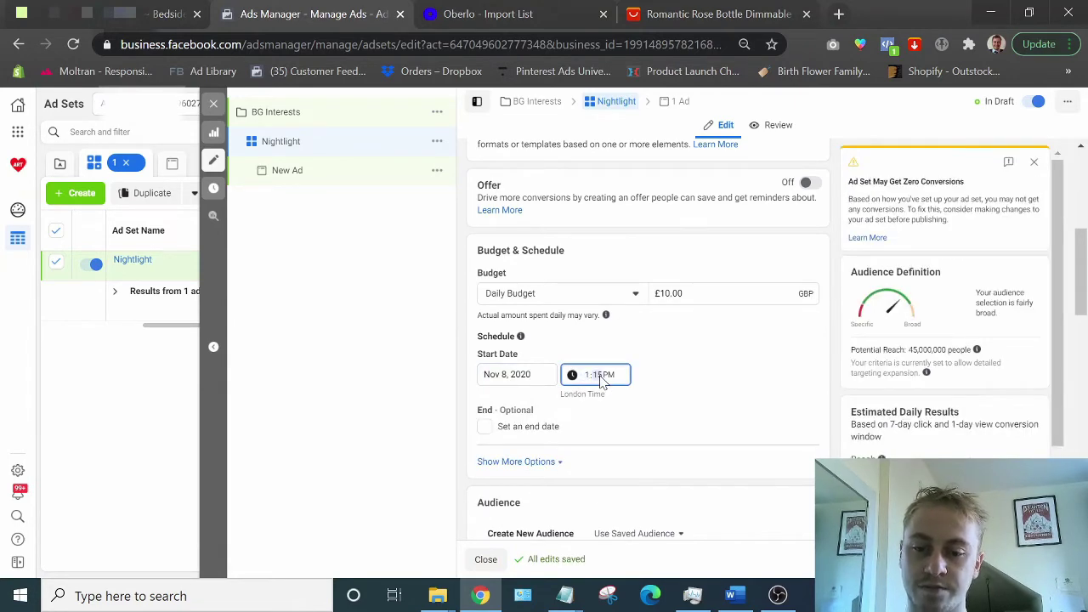
type("100a")
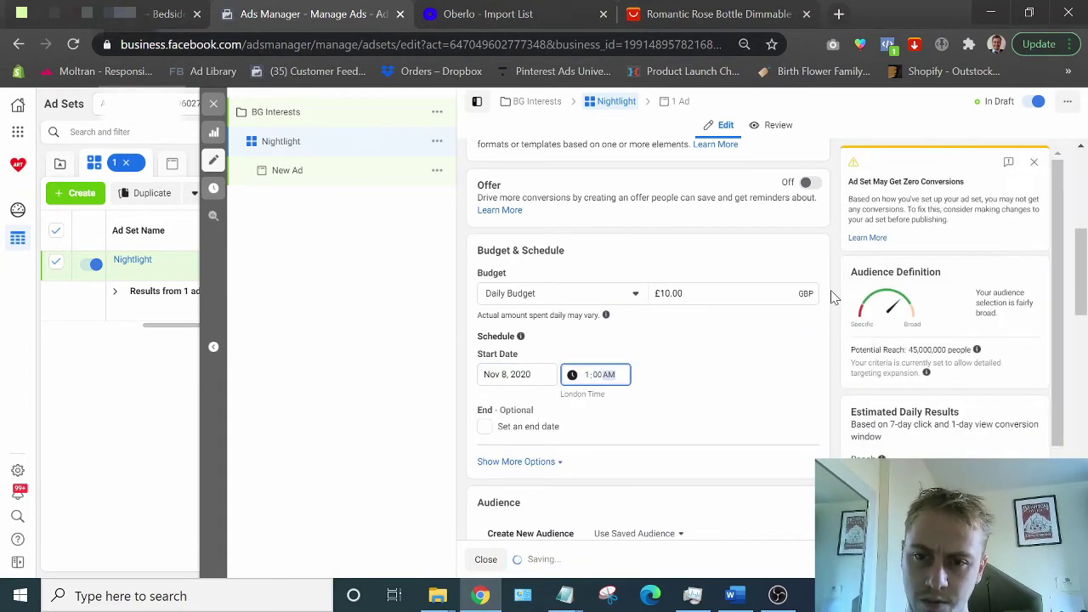
Add United States and Australia to the audience's included locations.
scroll(829, 301, "down", 5)
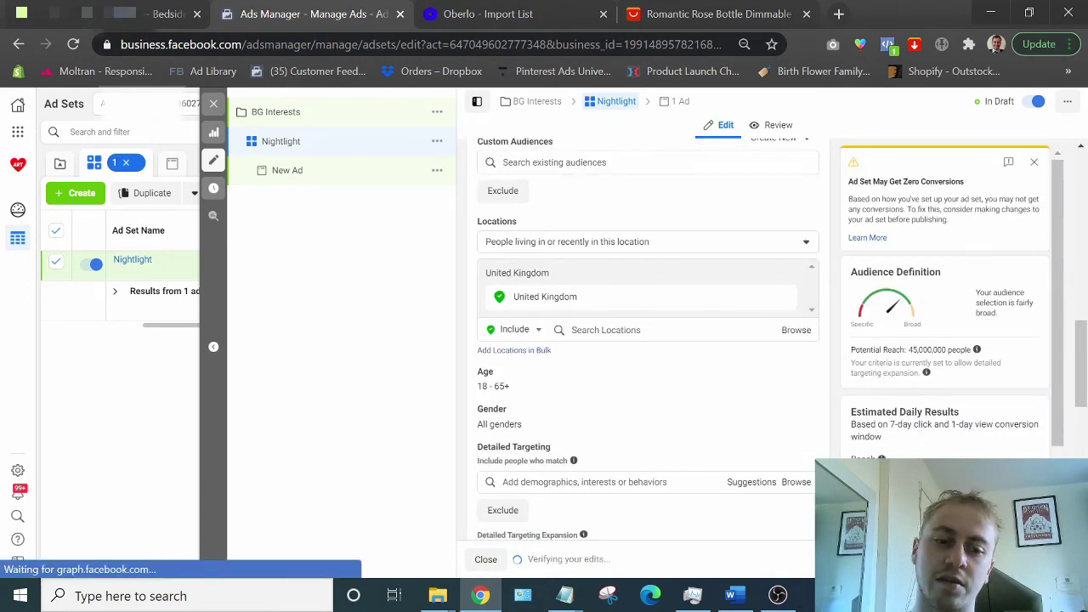
left_click(605, 329)
type("sta")
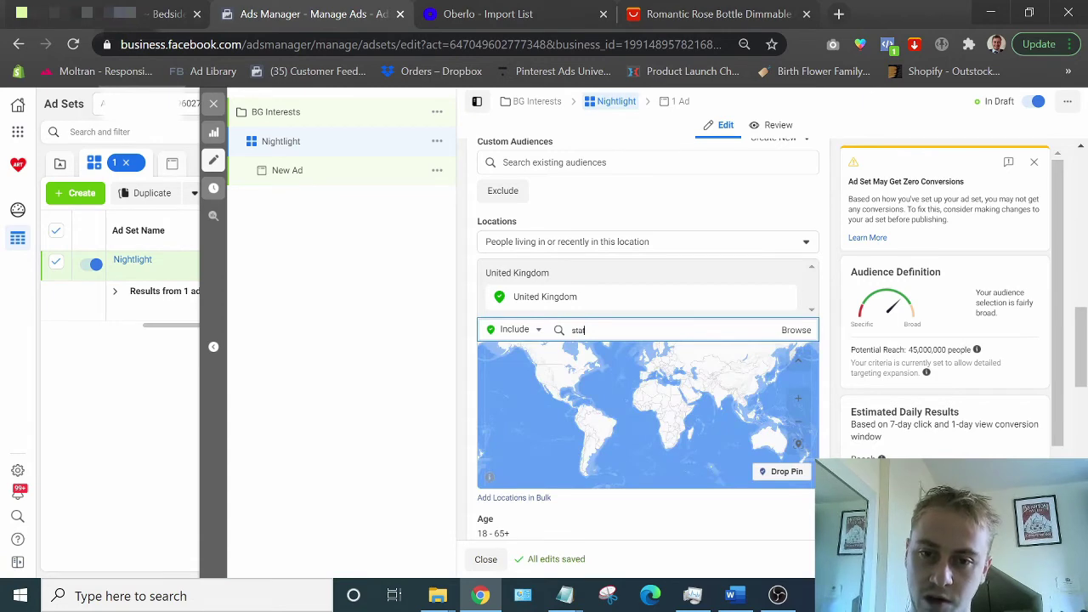
type("tes")
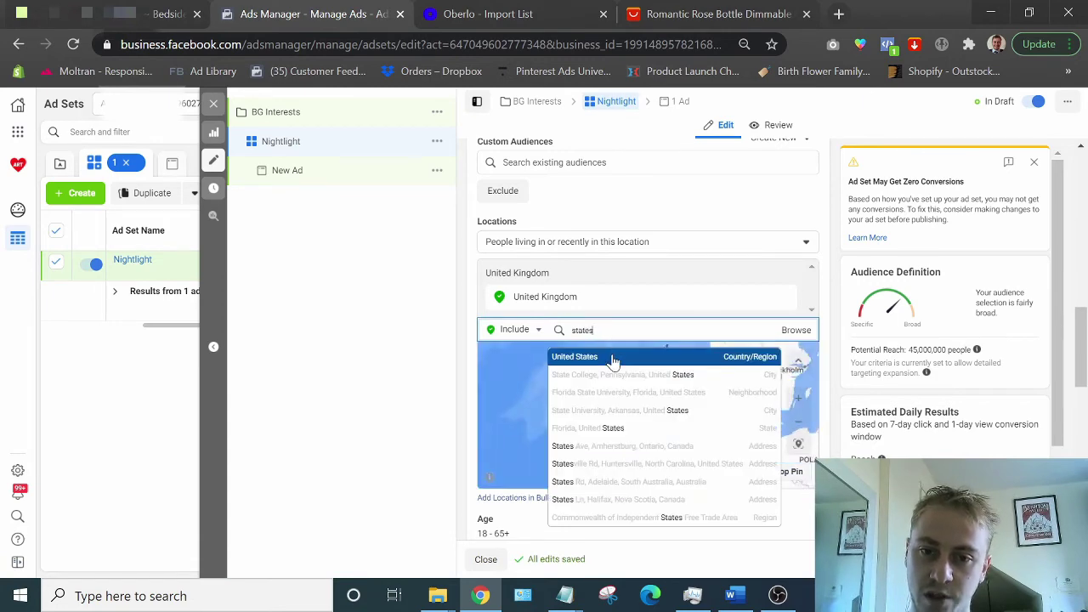
key("Return")
type("au")
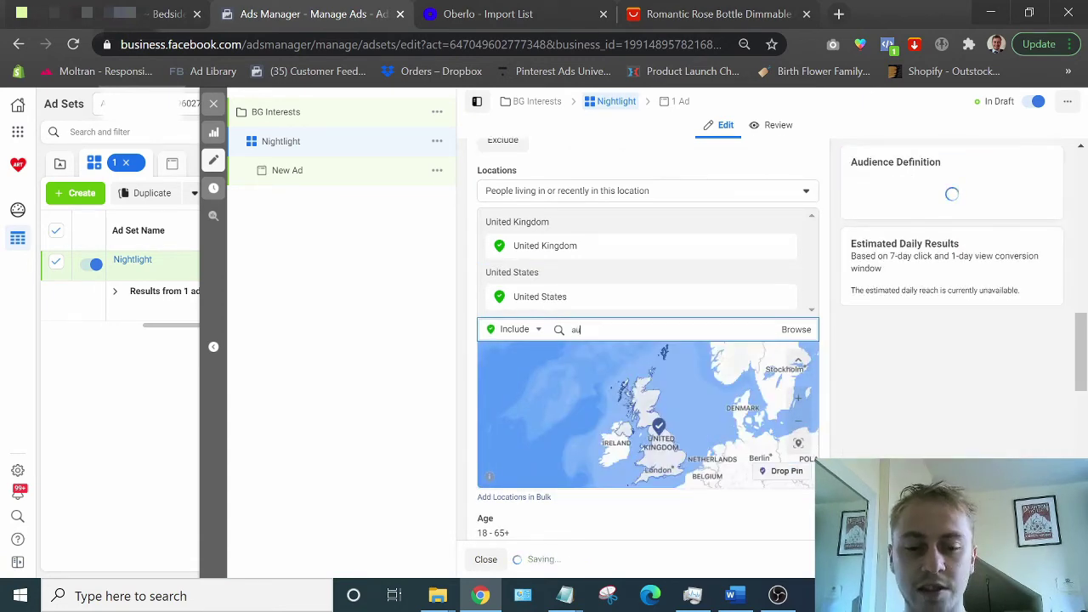
type("stralia")
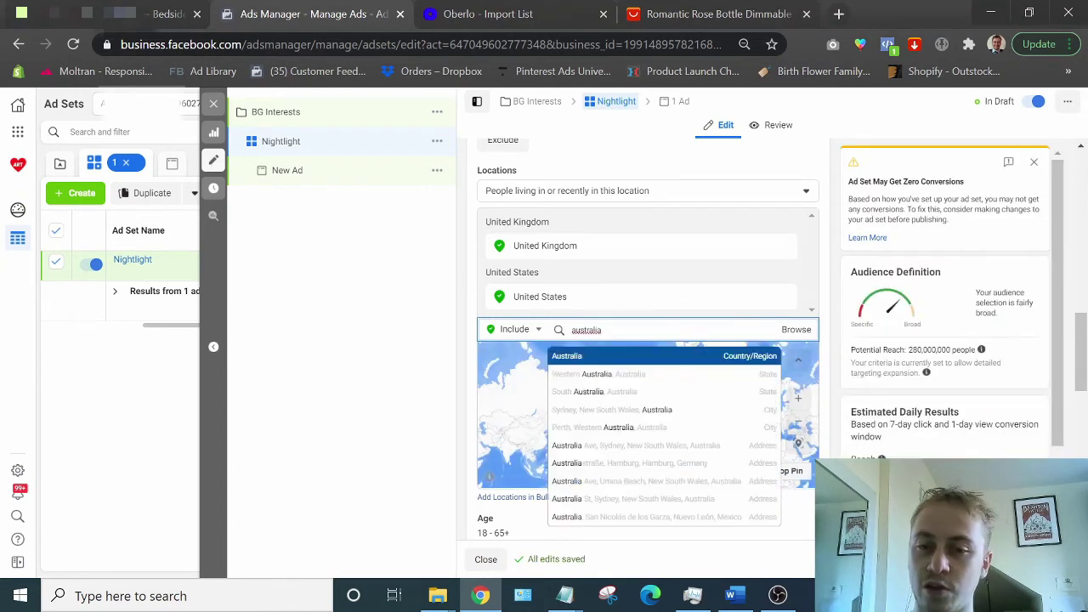
left_click(615, 361)
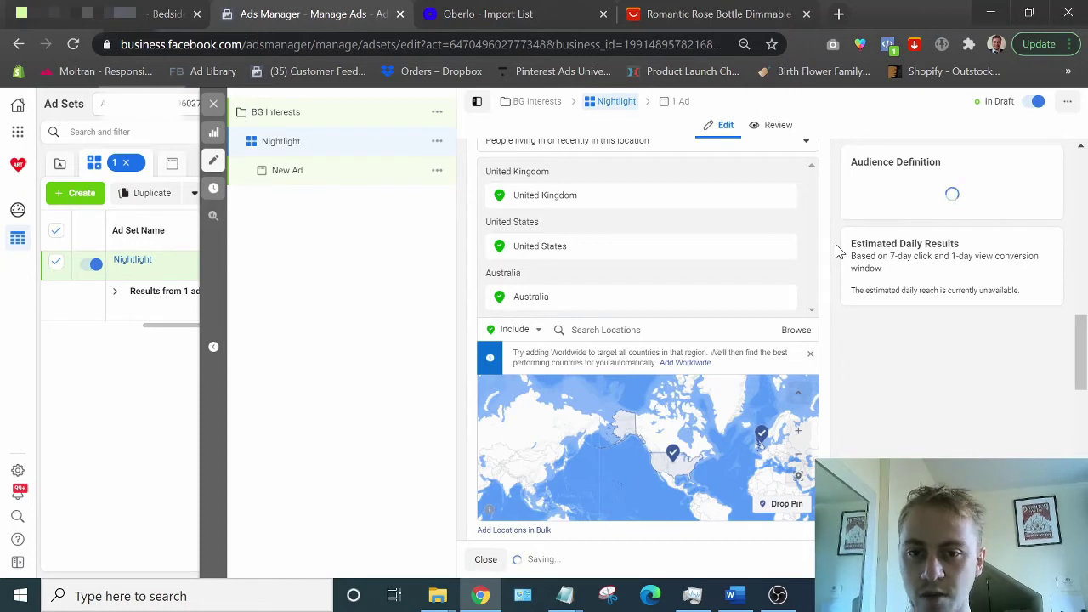
Turn off detailed targeting expansion, add the Nightlight interest to the detailed targeting, and check the placement and optimization settings.
scroll(837, 251, "down", 4)
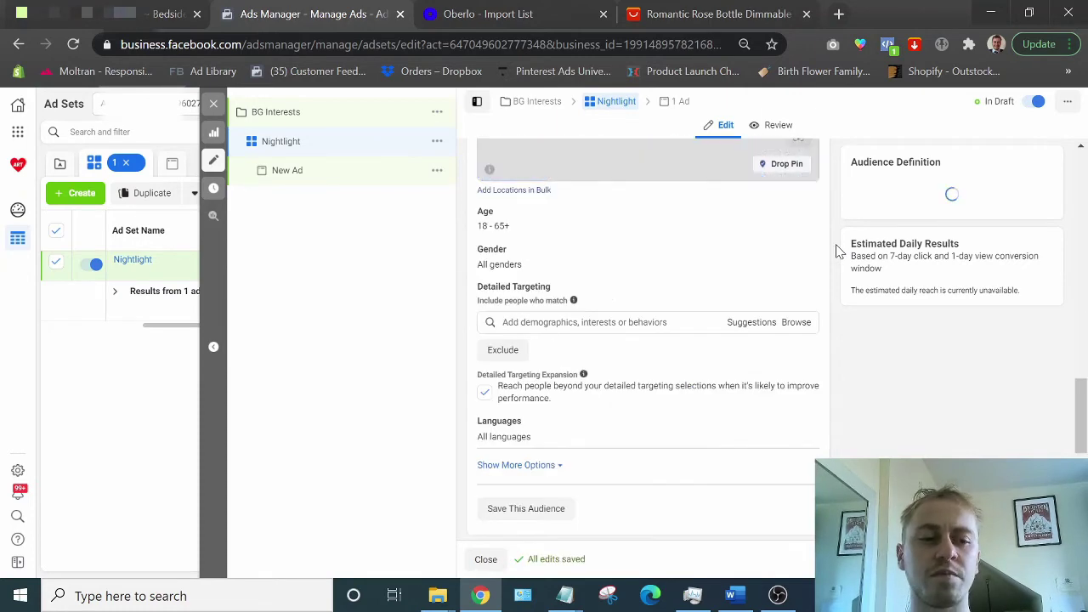
left_click(487, 393)
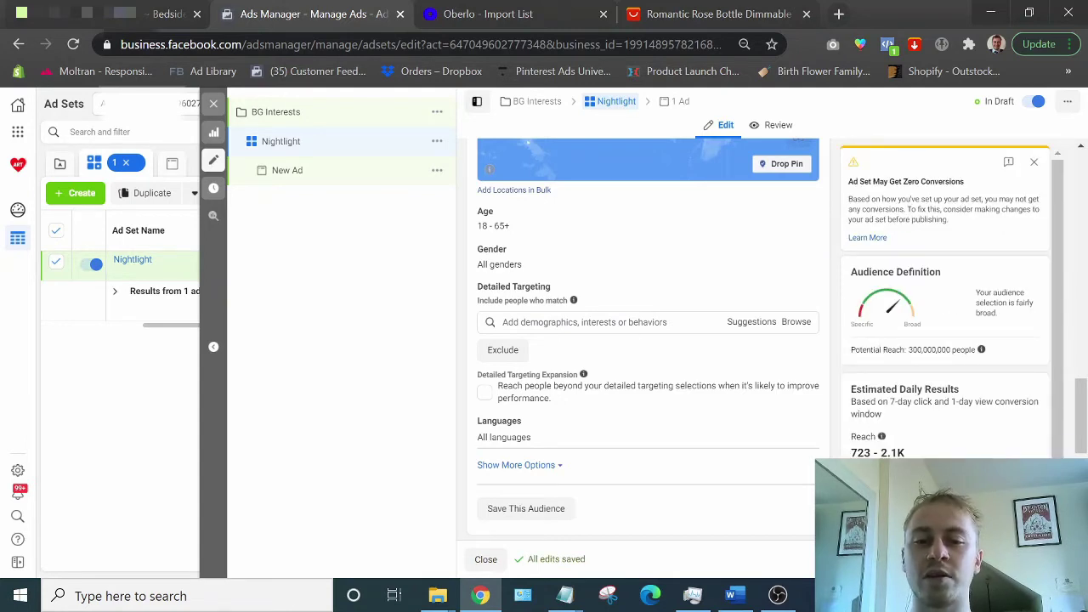
left_click(557, 322)
type("r")
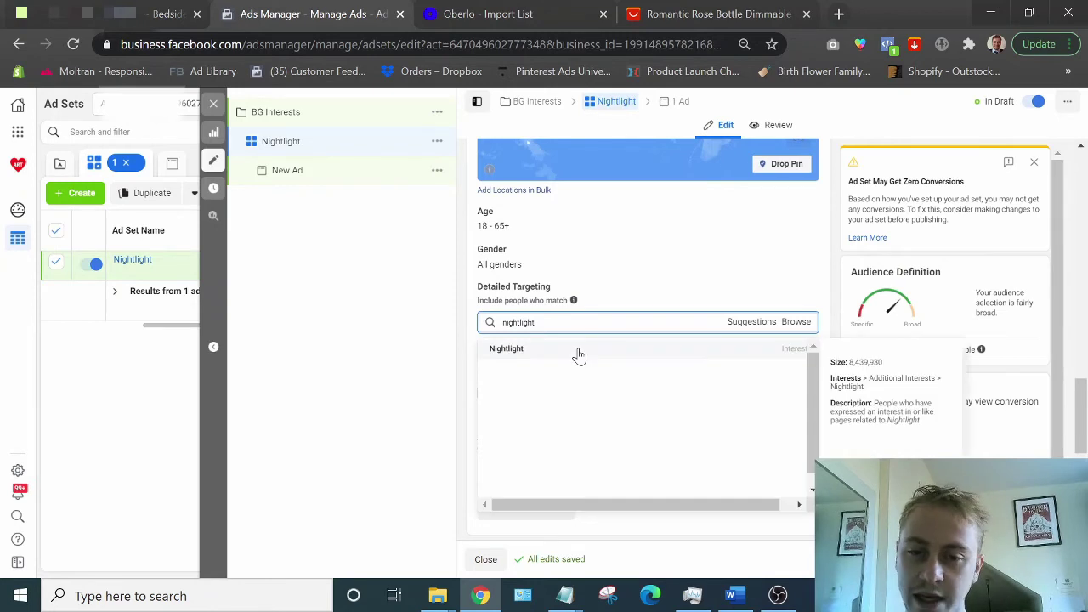
key("Return")
scroll(821, 255, "down", 5)
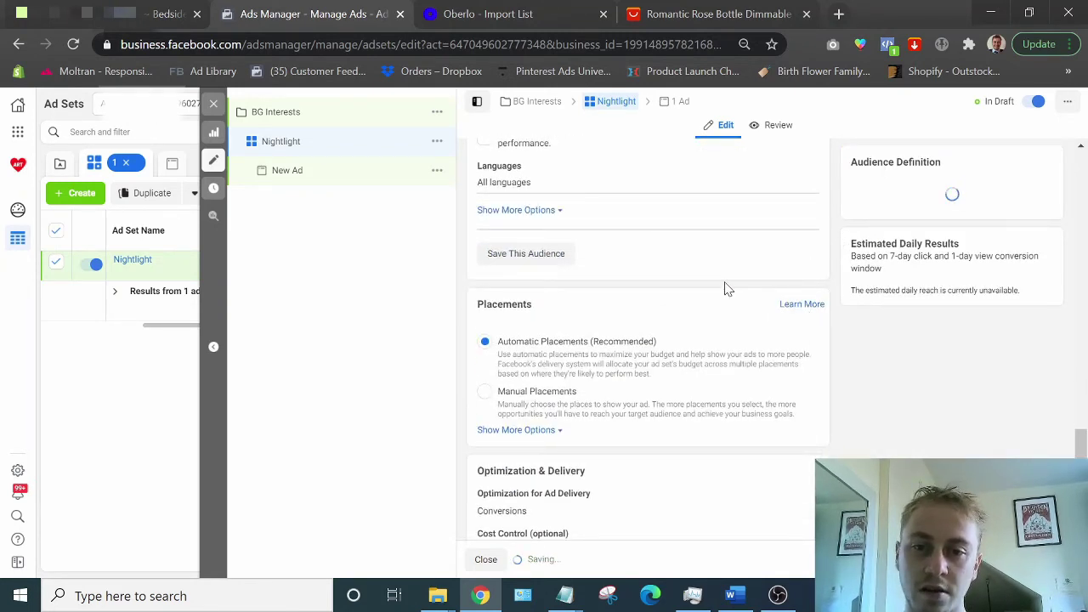
scroll(842, 228, "up", 2)
scroll(842, 228, "down", 4)
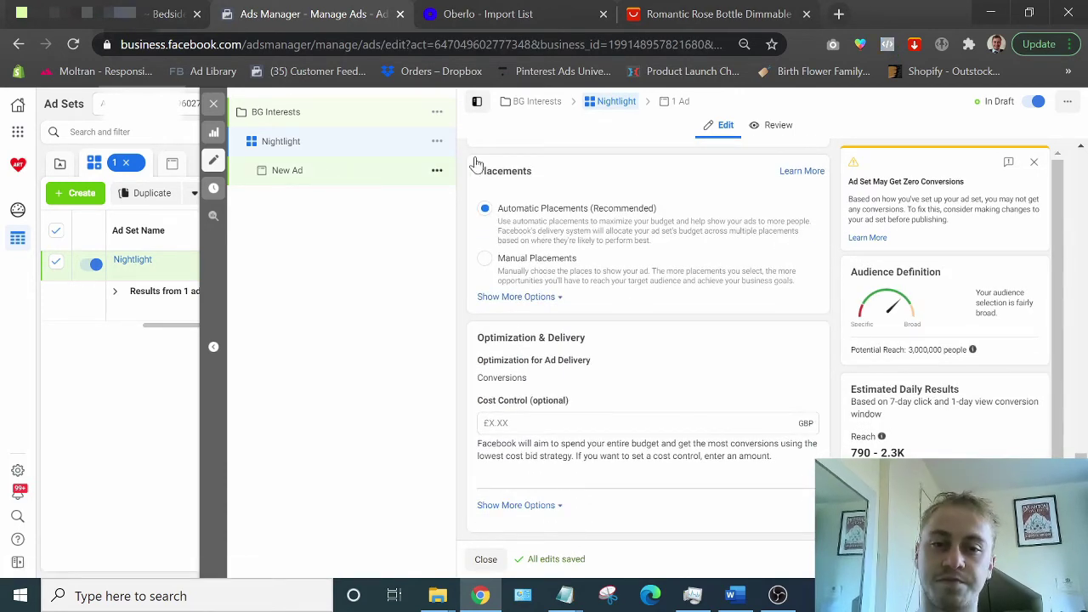
Switch to the Romantic Rose Bottle lamp listing on AliExpress and download its product images for the ads.
left_click(644, 14)
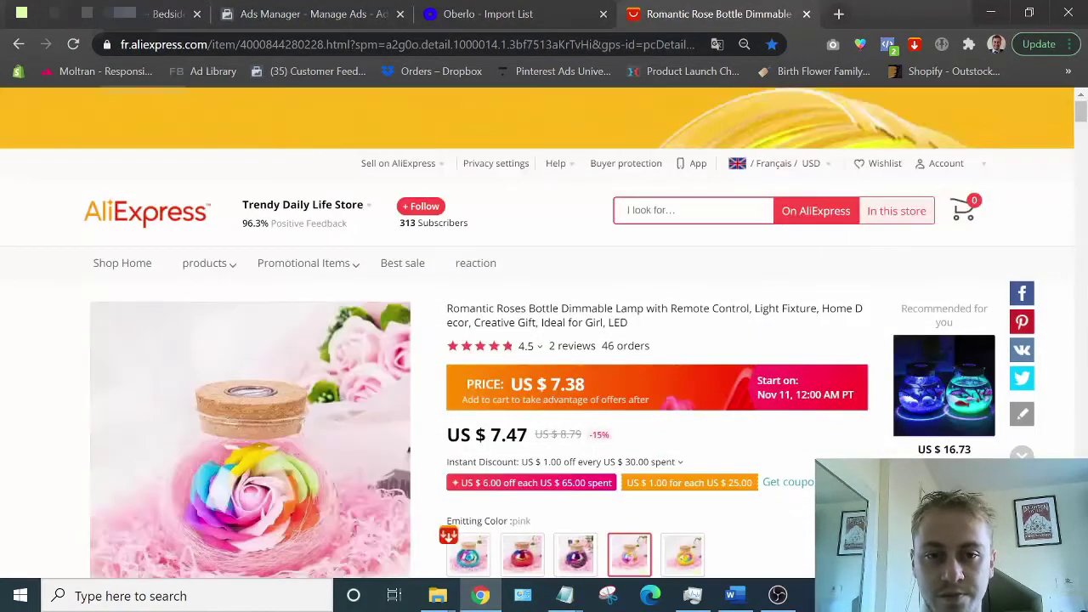
scroll(245, 372, "down", 5)
scroll(116, 447, "up", 2)
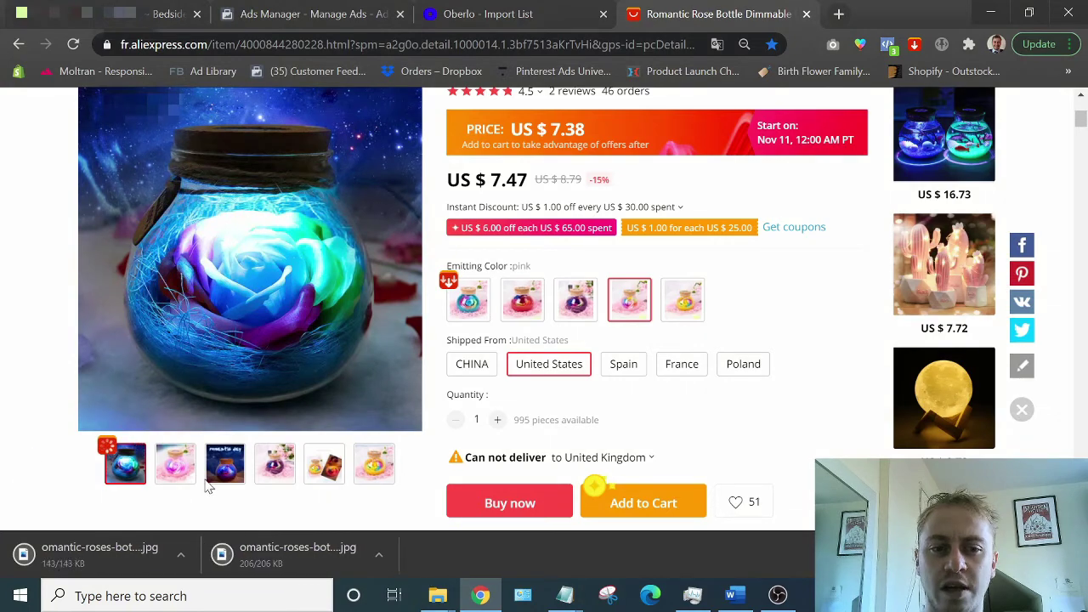
left_click(214, 476)
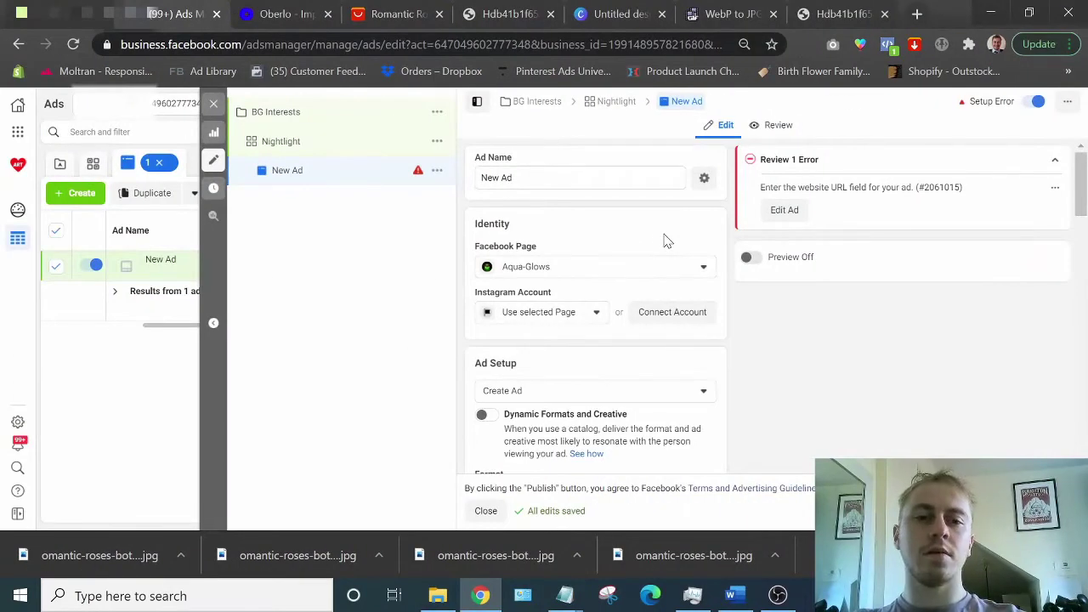
Rename the new ad in the Nightlight ad set as 01 and dismiss the chat notification.
triple_click(506, 178)
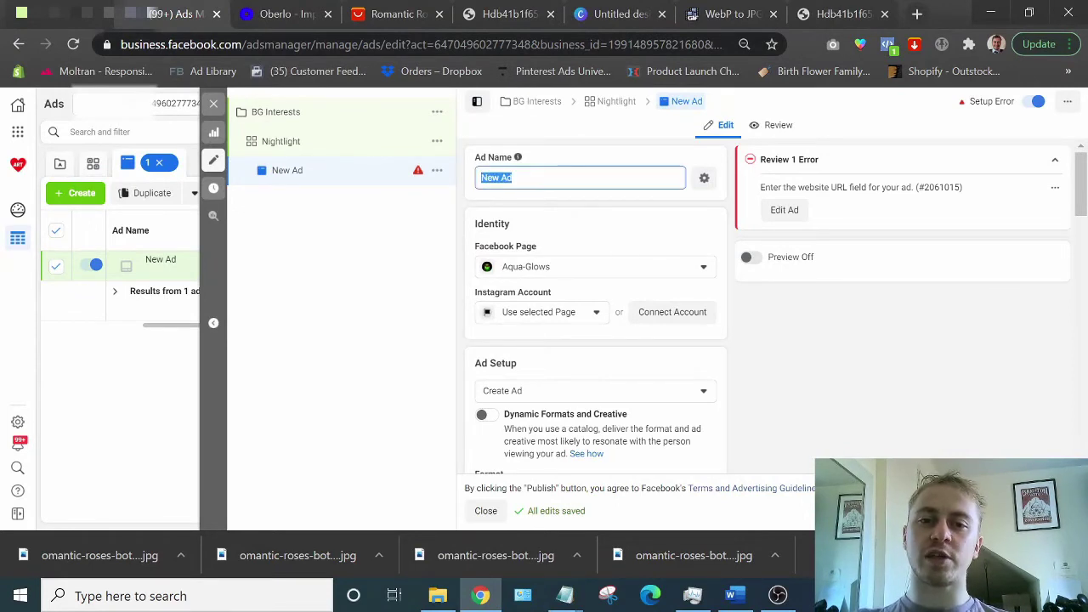
type("0")
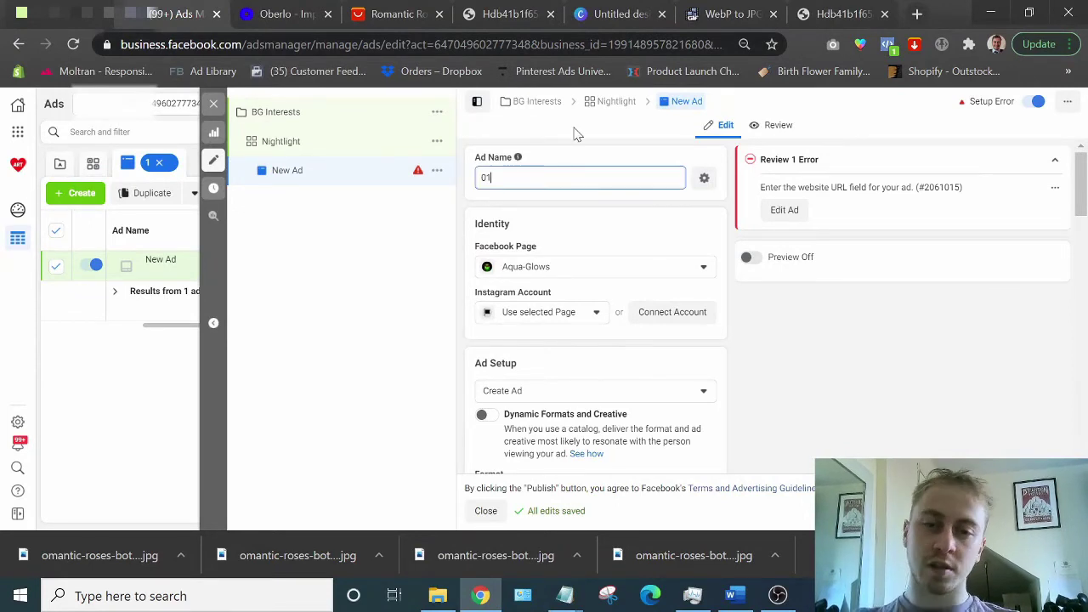
type("1")
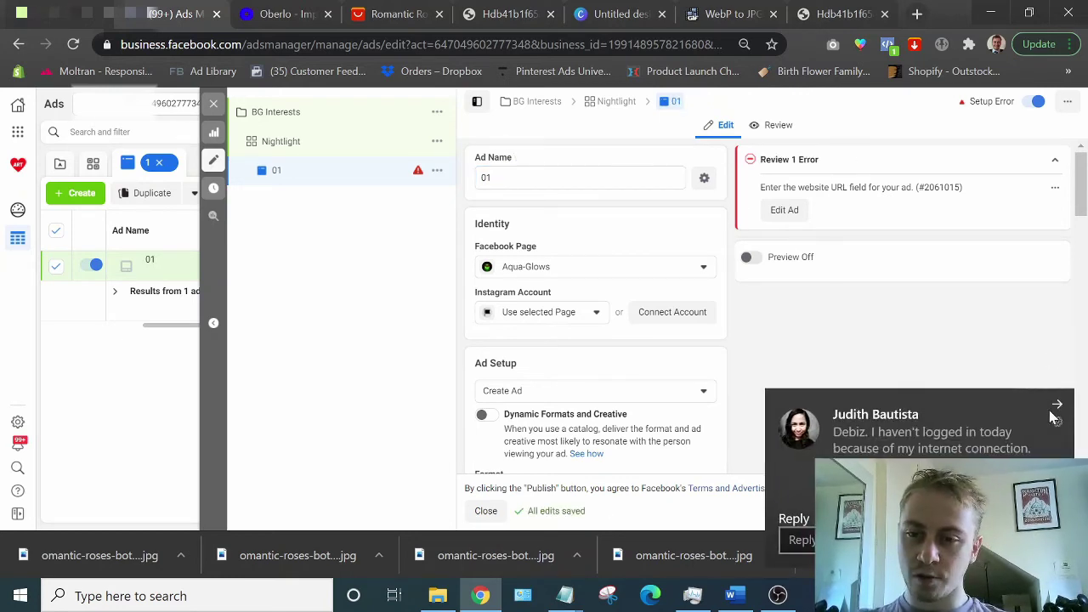
left_click(1057, 405)
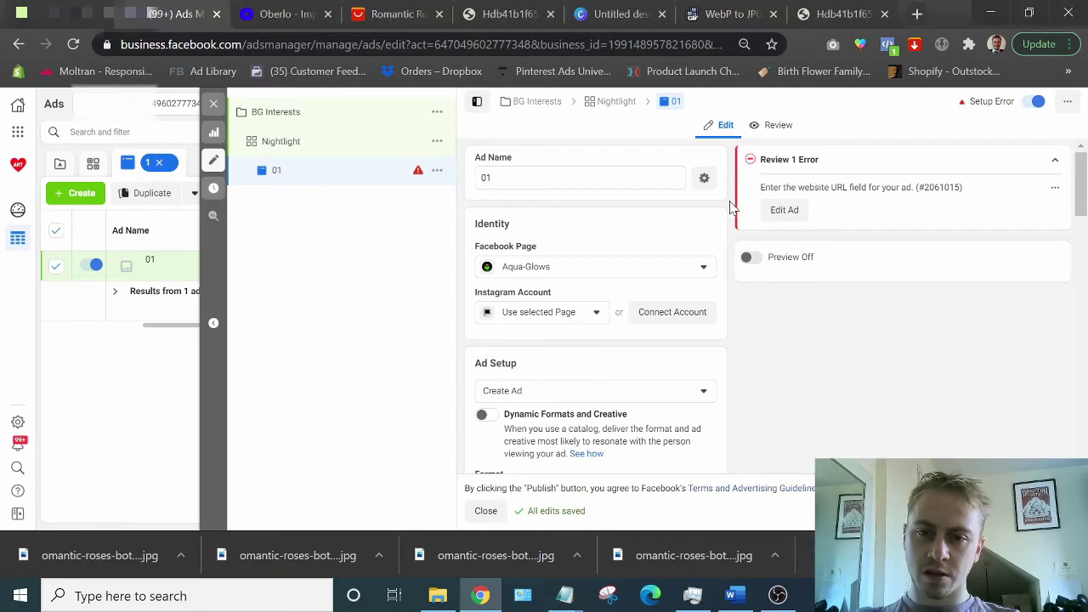
Add the glowing blue rose jar image to ad 01 and write its copy, with headline Bedside Garden Nightlight and description Helps childrens sleep.
scroll(727, 202, "down", 2)
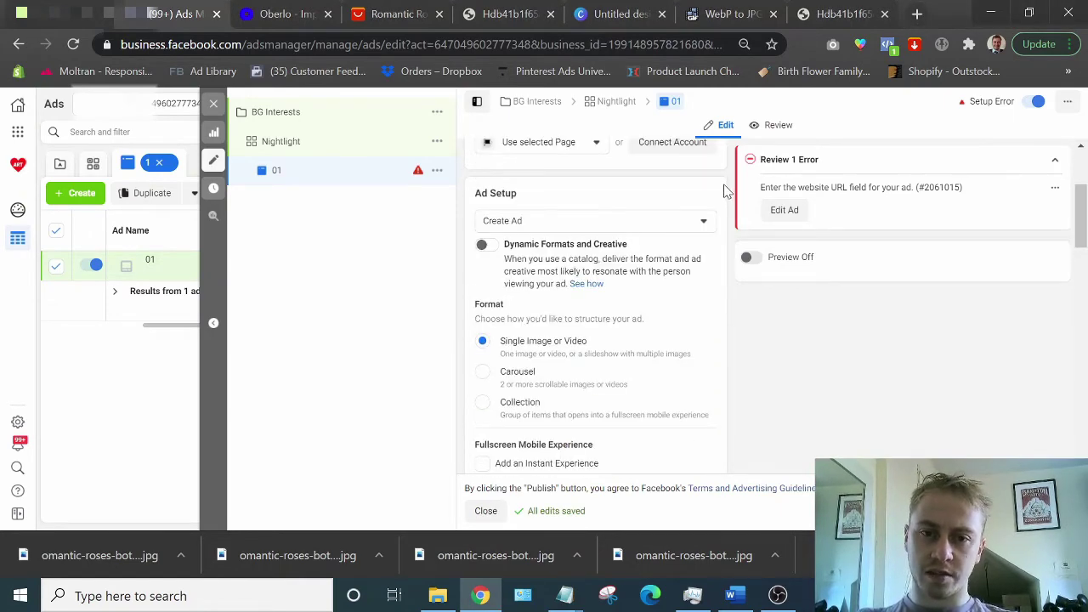
scroll(728, 191, "down", 1)
scroll(719, 204, "up", 3)
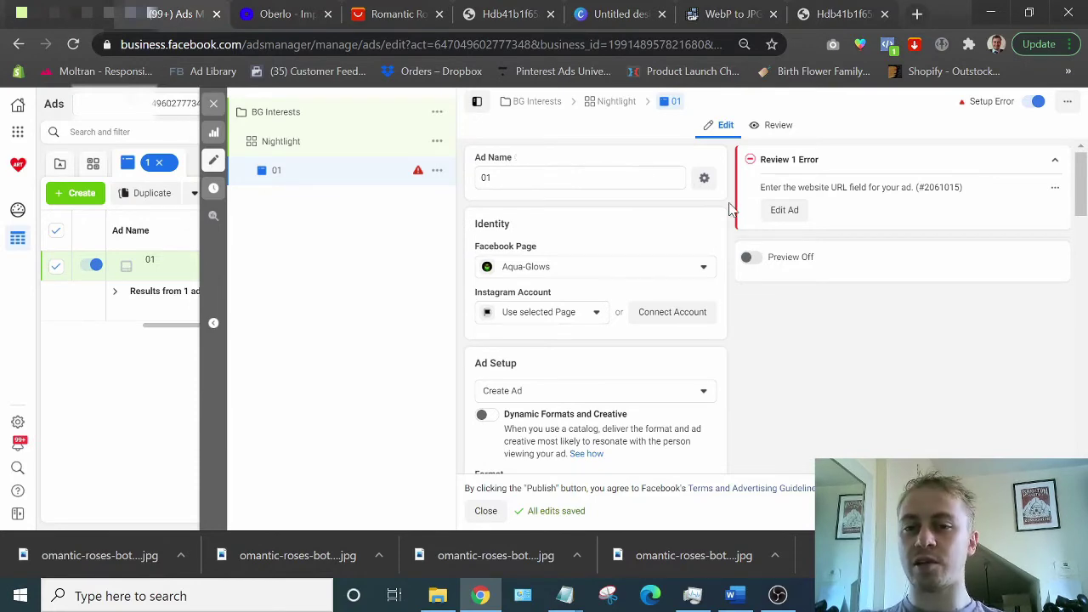
scroll(730, 209, "down", 5)
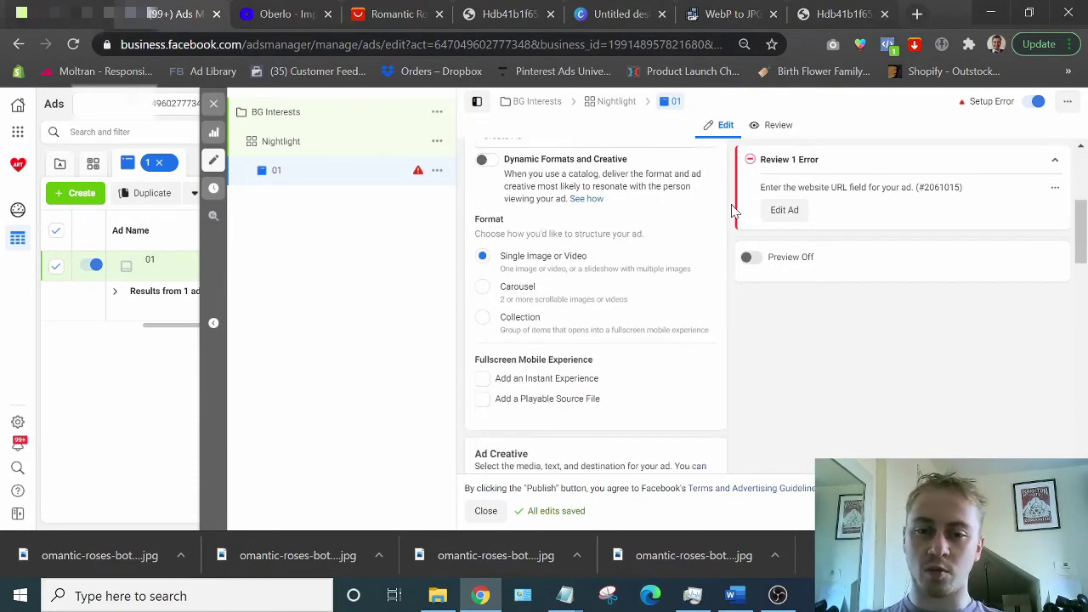
scroll(735, 208, "down", 3)
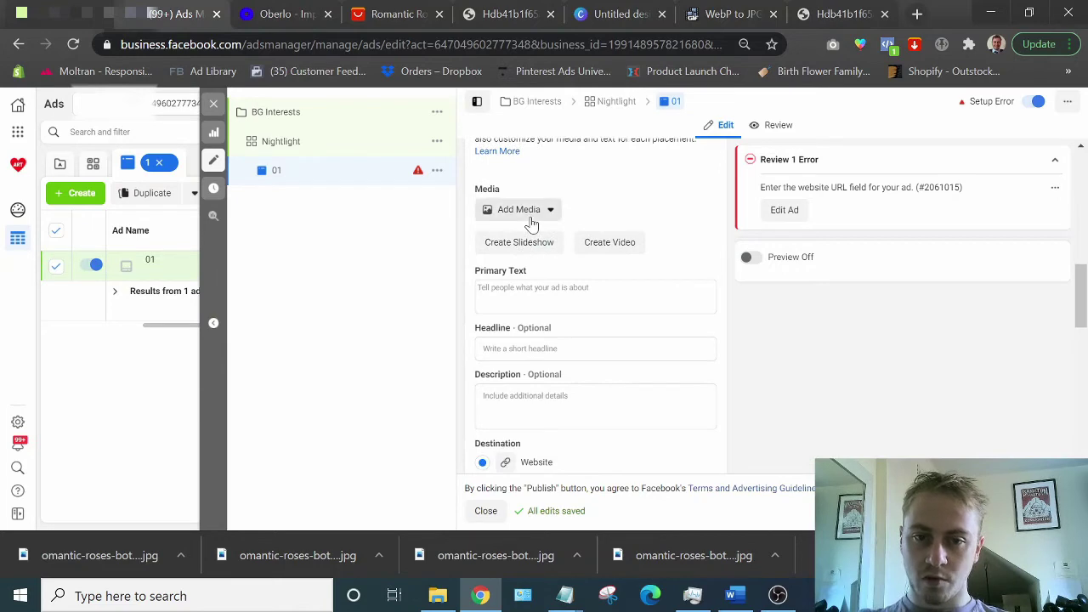
left_click(529, 211)
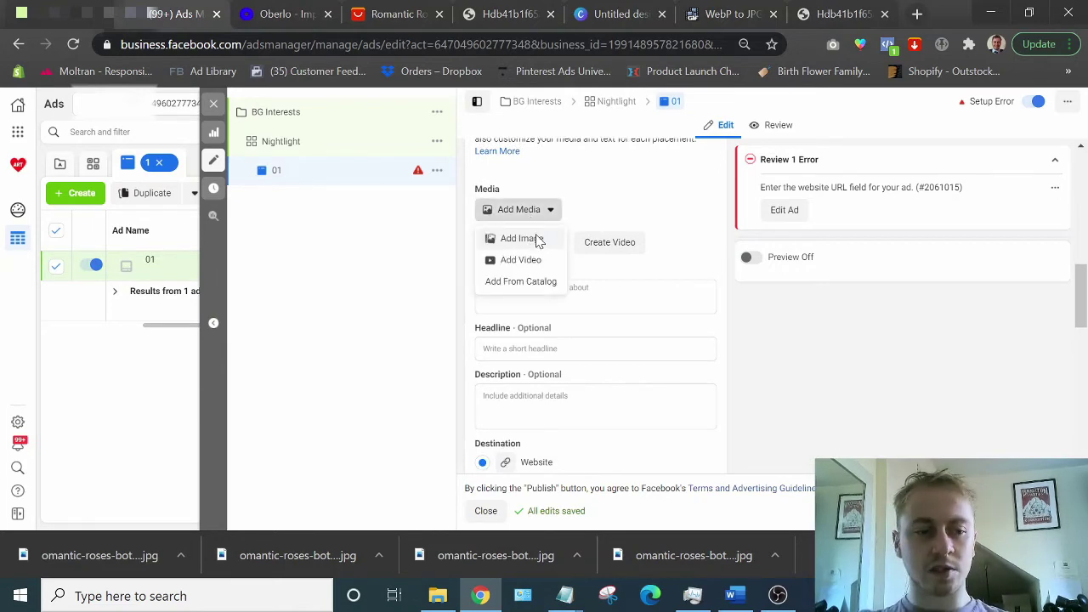
left_click(538, 239)
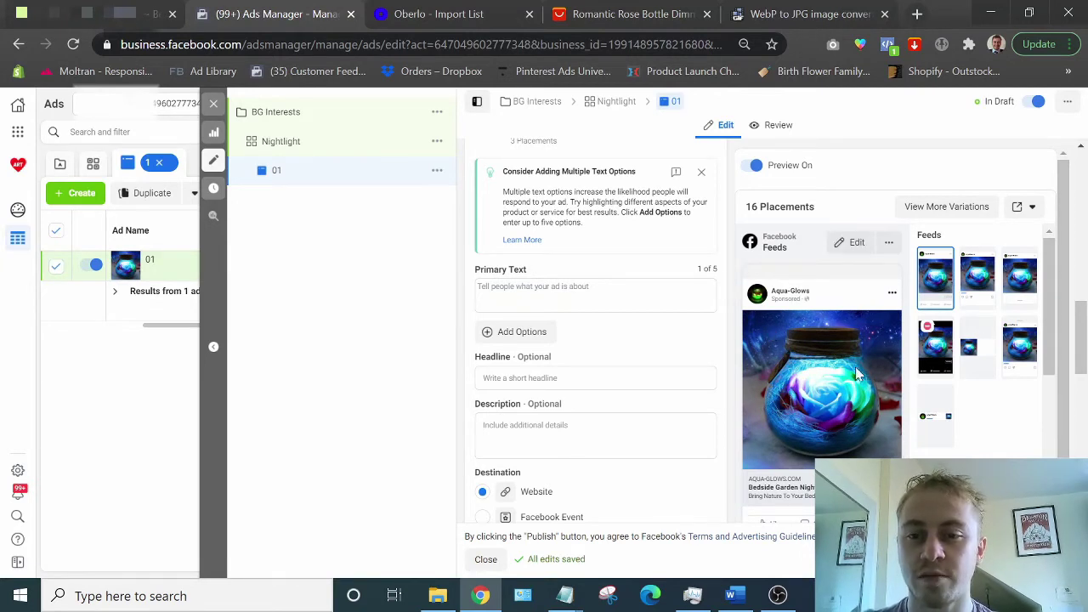
left_click(479, 288)
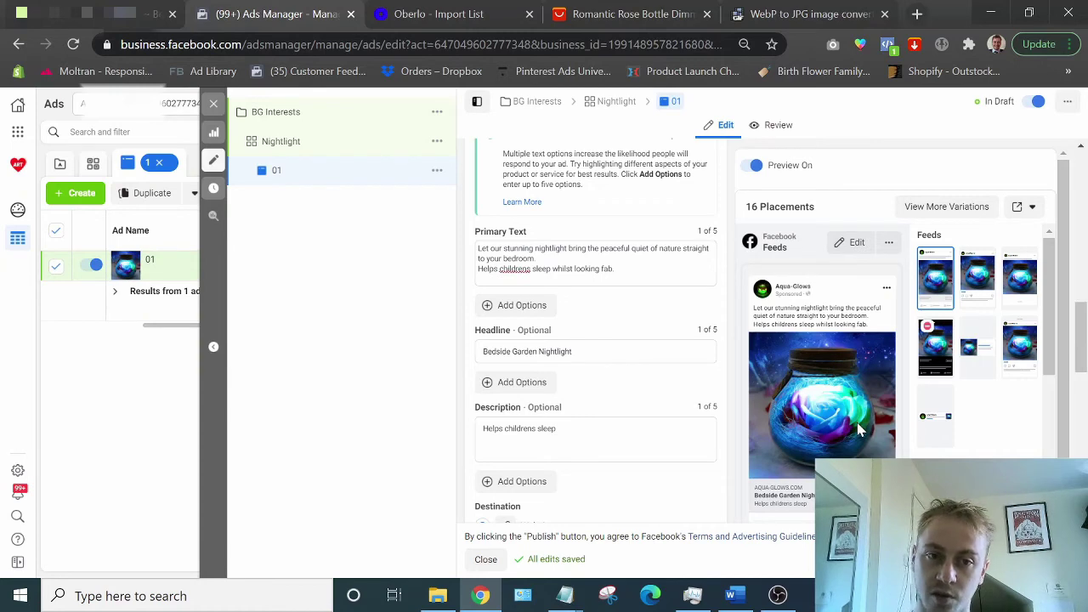
Duplicate ad 01 within its original campaign, making 2 copies.
left_click(437, 171)
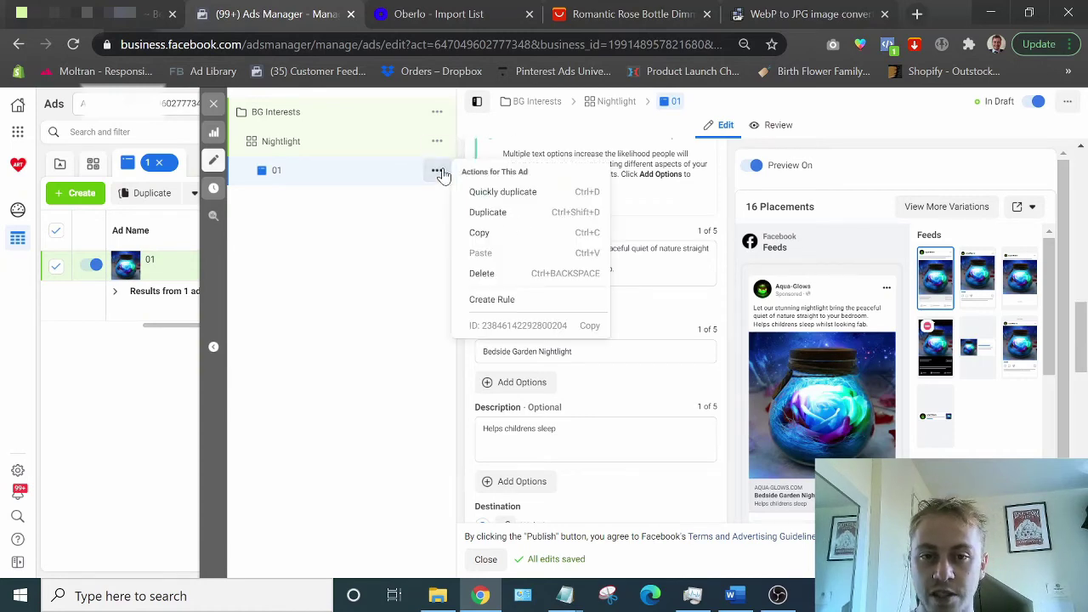
left_click(505, 214)
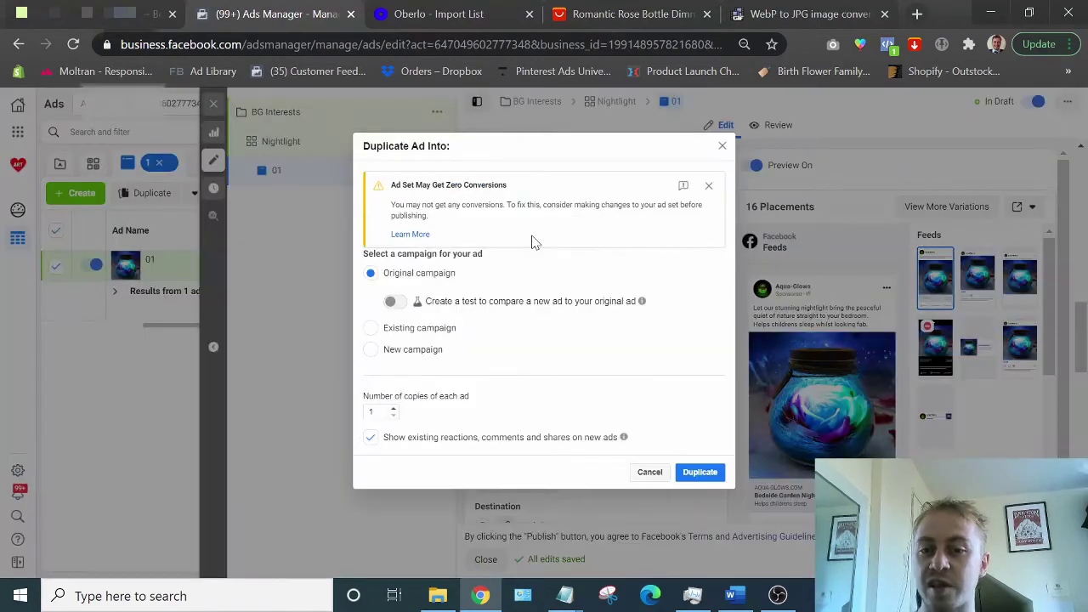
left_click(393, 408)
left_click(699, 472)
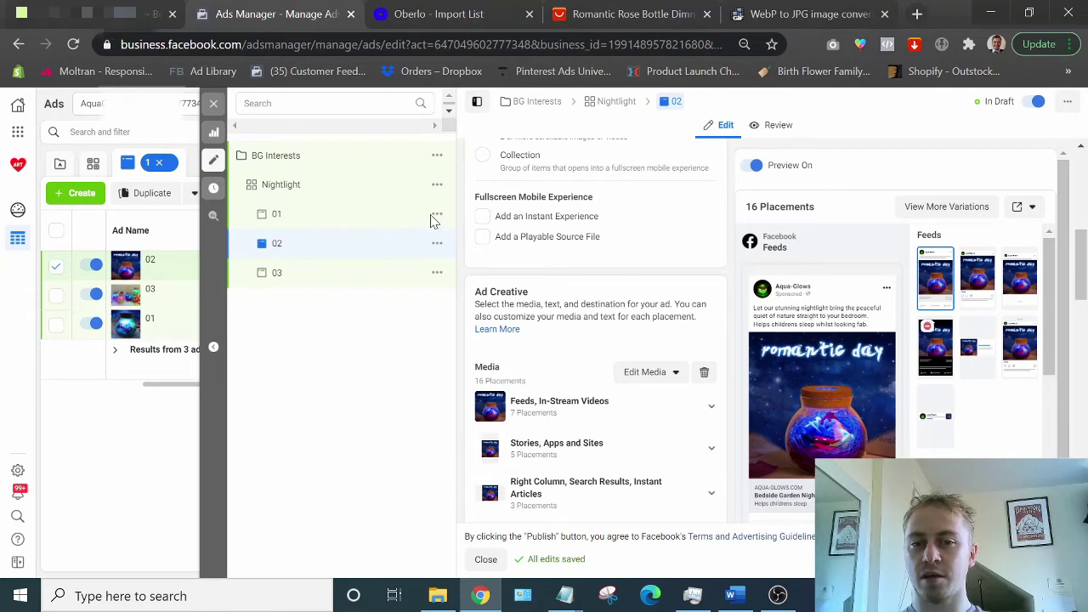
Duplicate the Nightlight ad set within its original campaign, making 4 copies and keeping existing reactions, comments and shares.
left_click(443, 192)
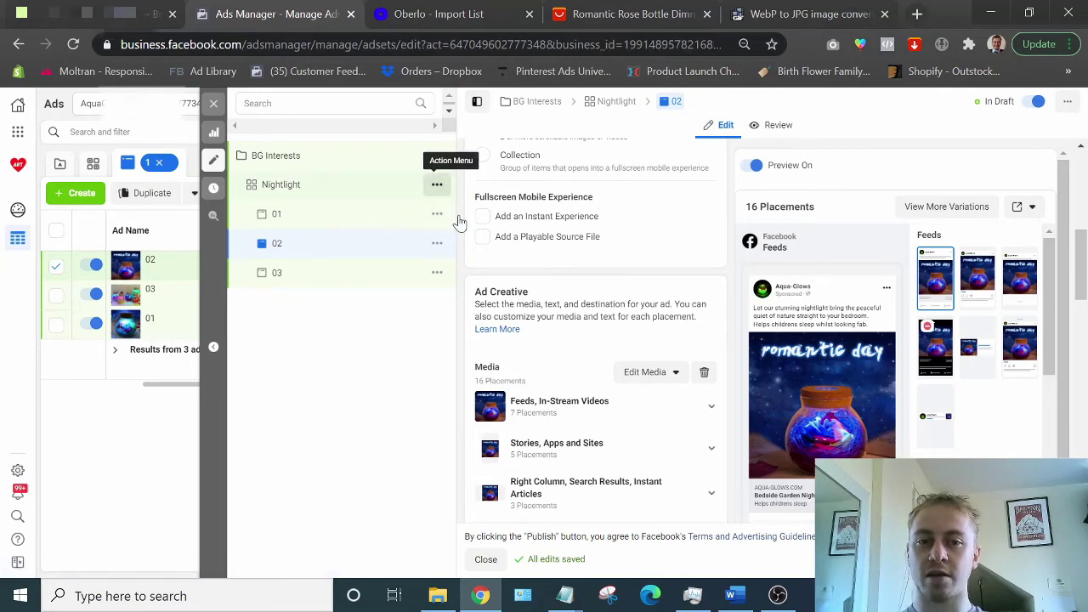
left_click(437, 185)
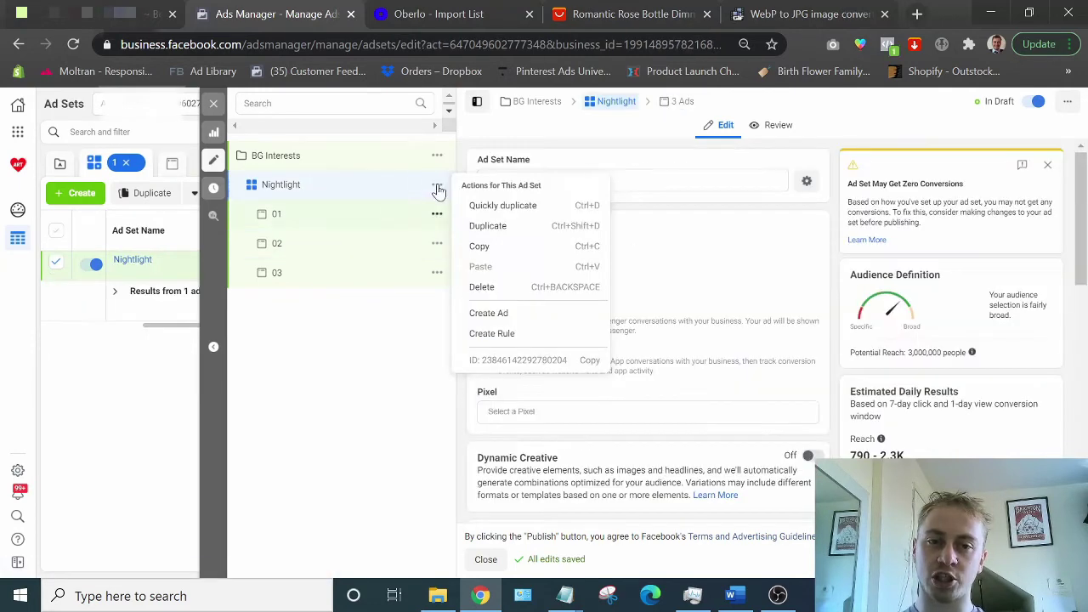
left_click(515, 231)
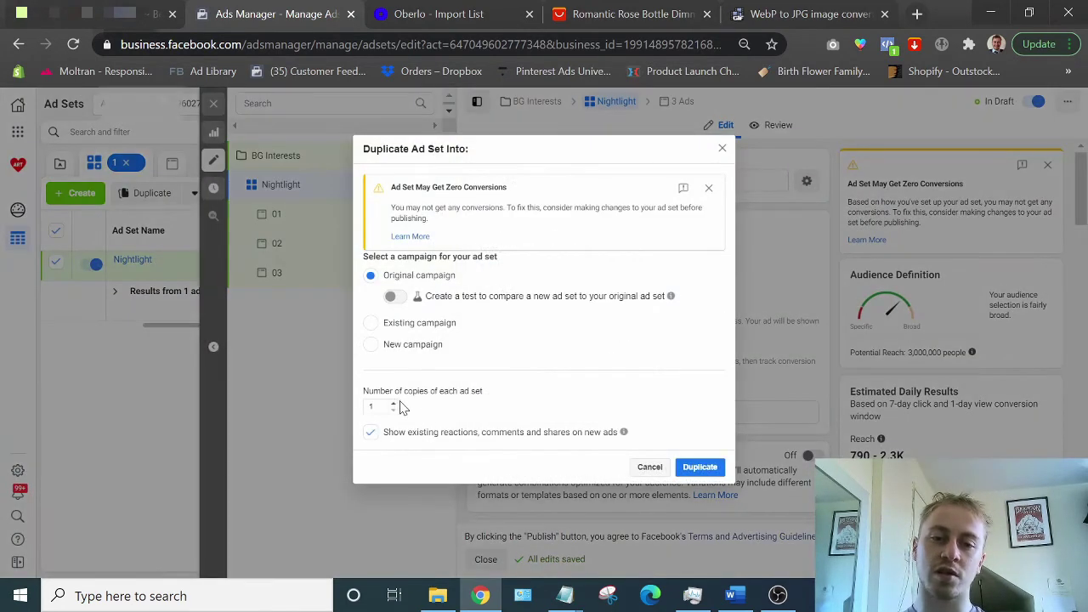
left_click(394, 404)
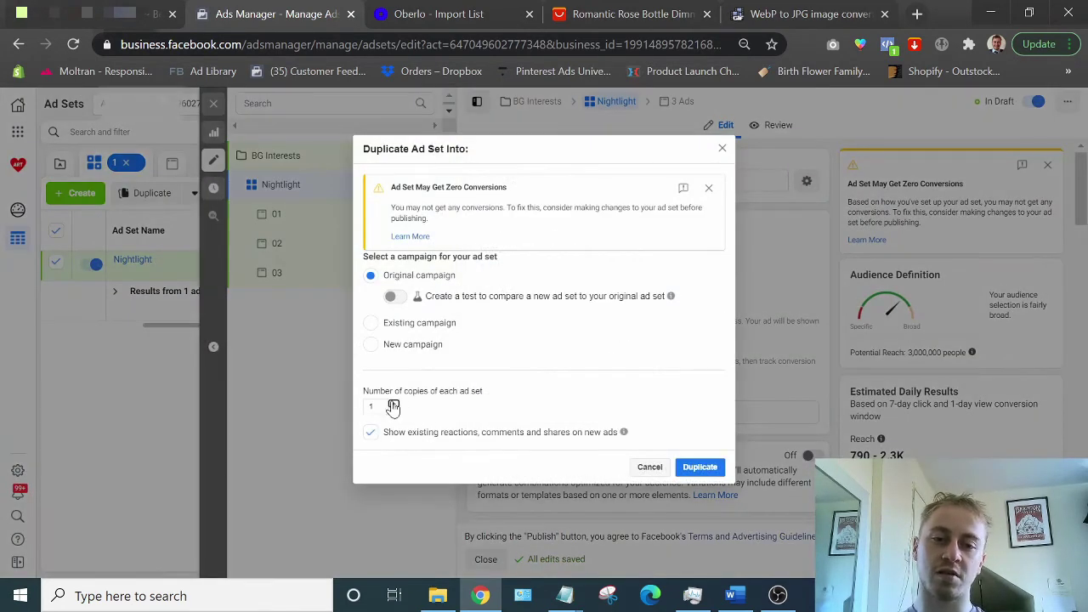
left_click(394, 403)
mouse_move(623, 432)
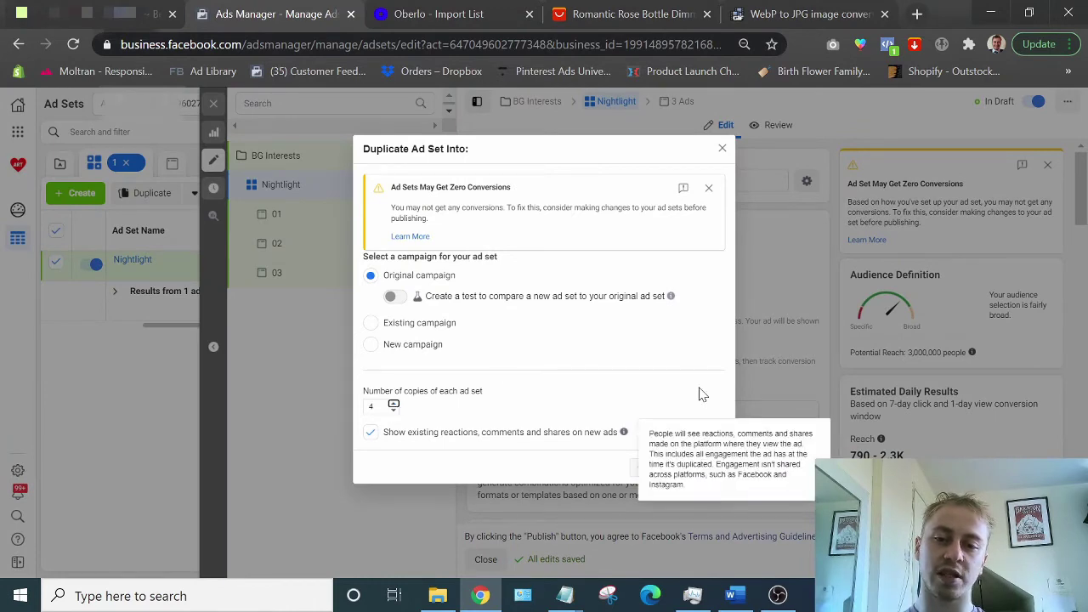
left_click(704, 468)
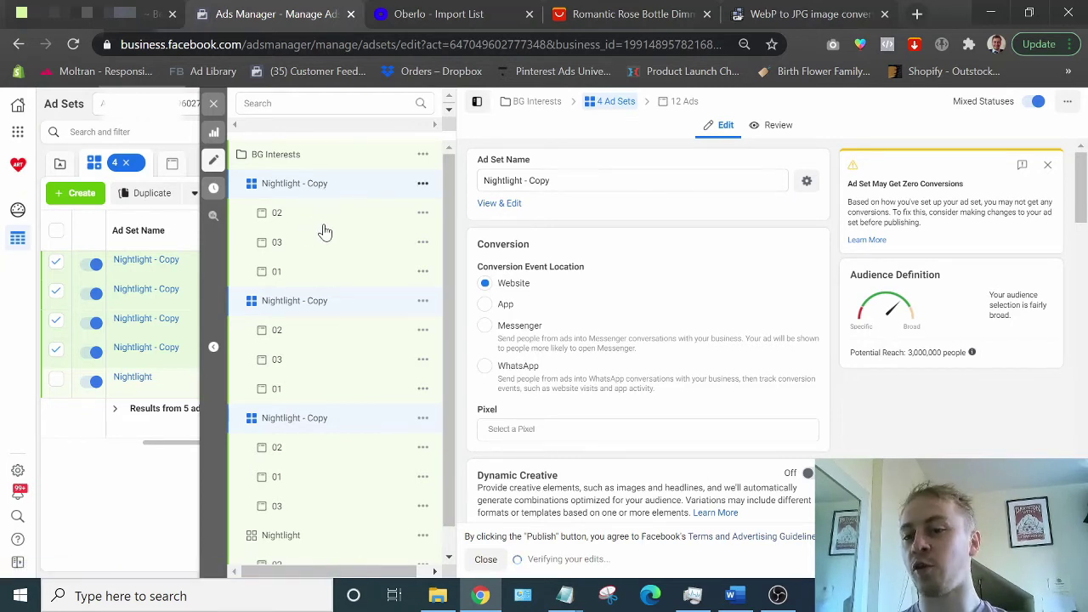
Rename the first Nightlight copy ad set as Flower.
left_click(294, 183)
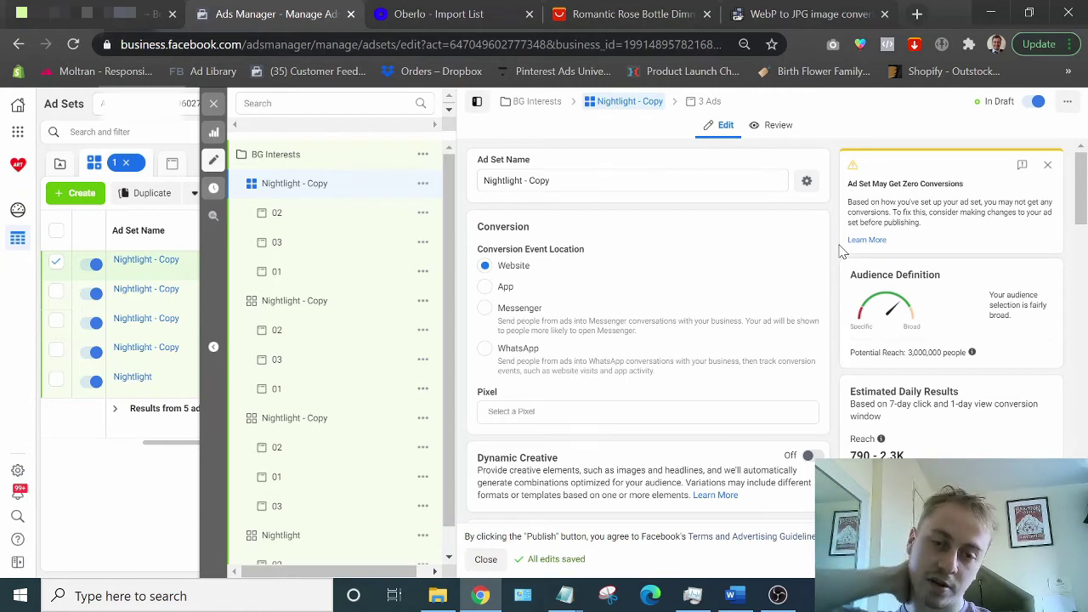
triple_click(516, 180)
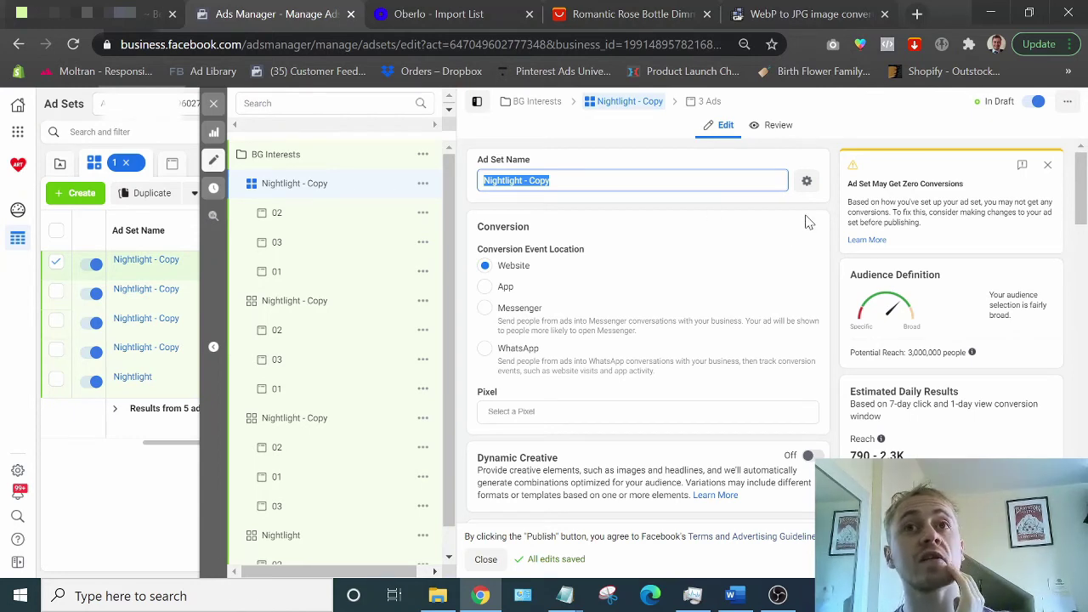
type("Flower")
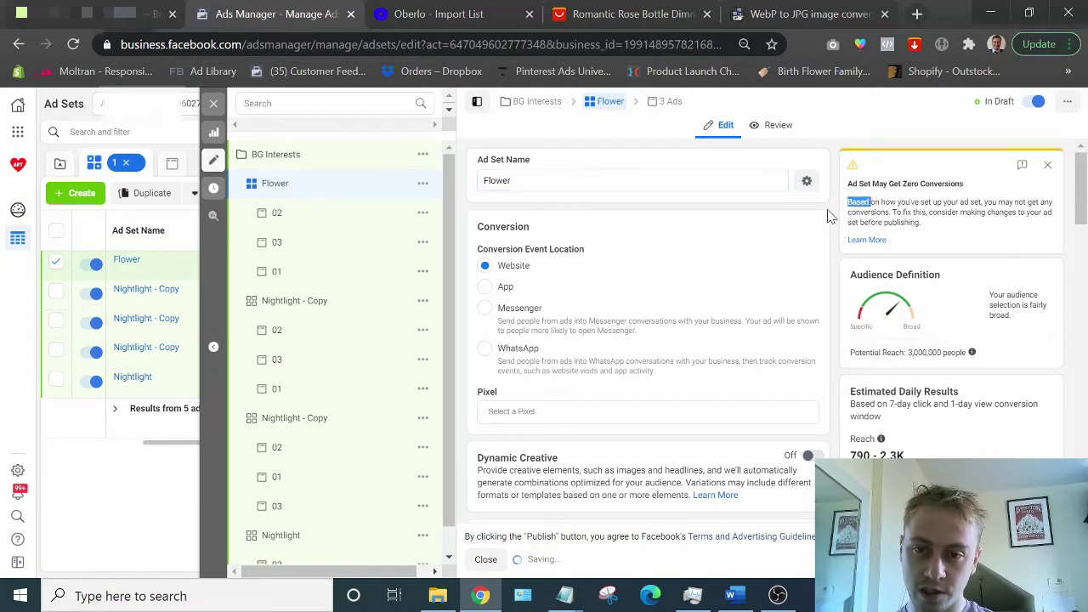
Replace the Nightlight interest with Flower in the Flower ad set's detailed targeting.
scroll(846, 228, "down", 4)
scroll(842, 228, "down", 4)
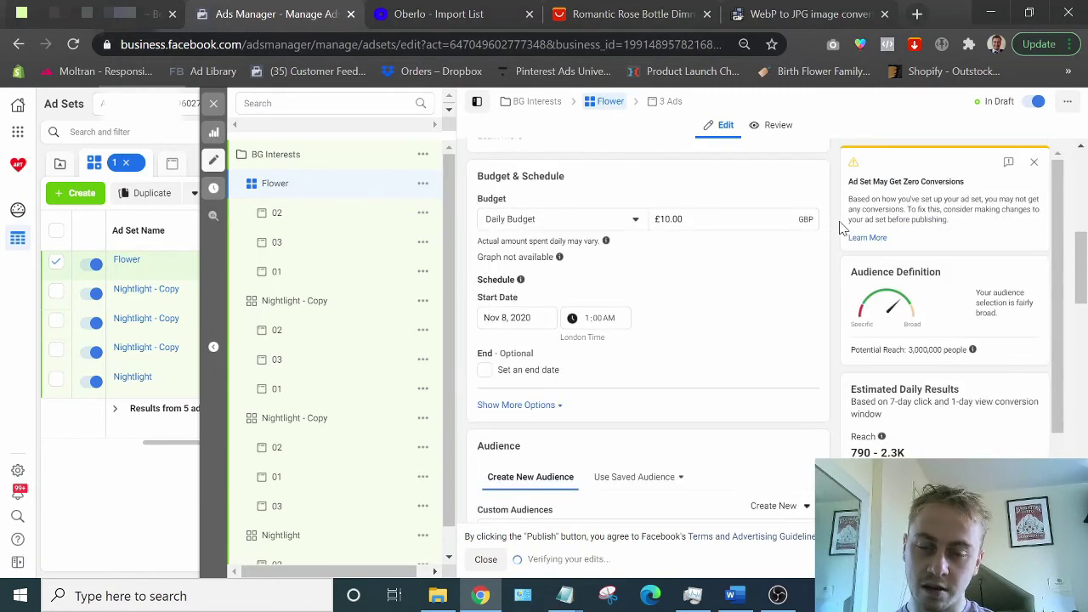
scroll(842, 228, "down", 5)
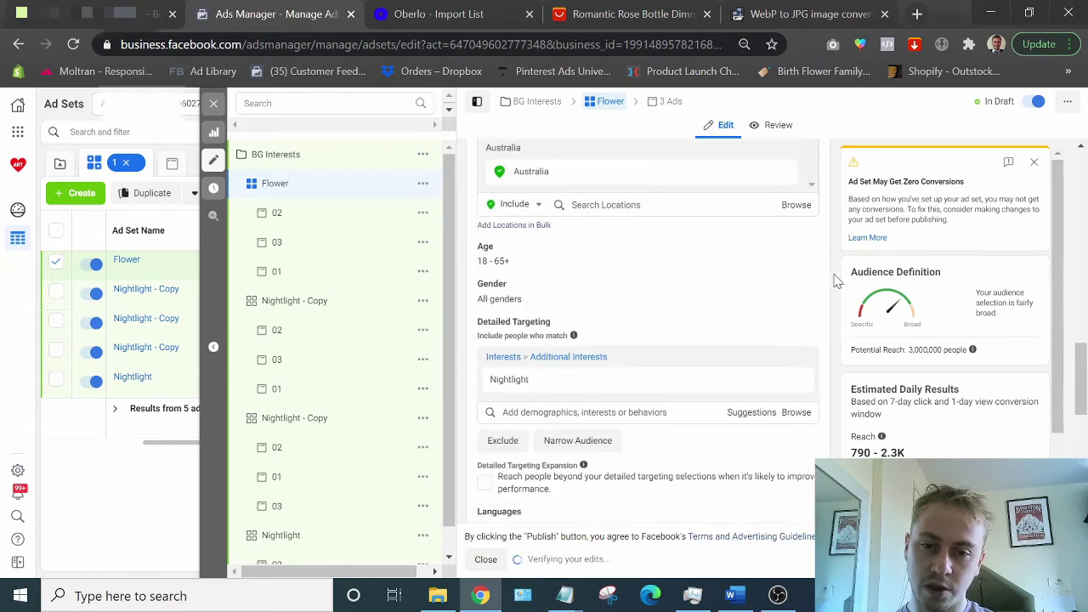
left_click(794, 383)
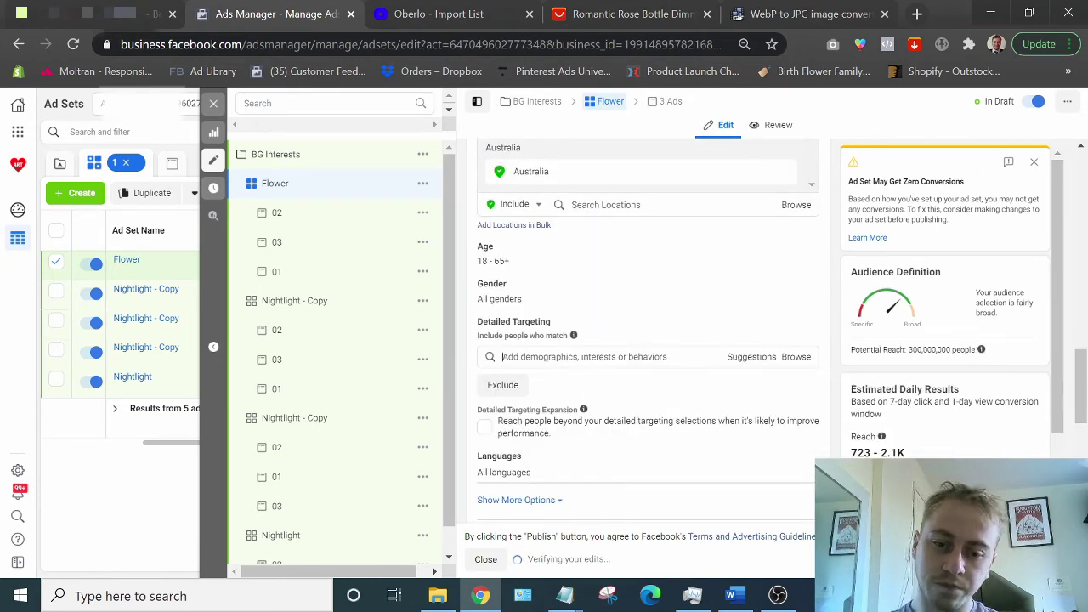
left_click(502, 356)
type("flower")
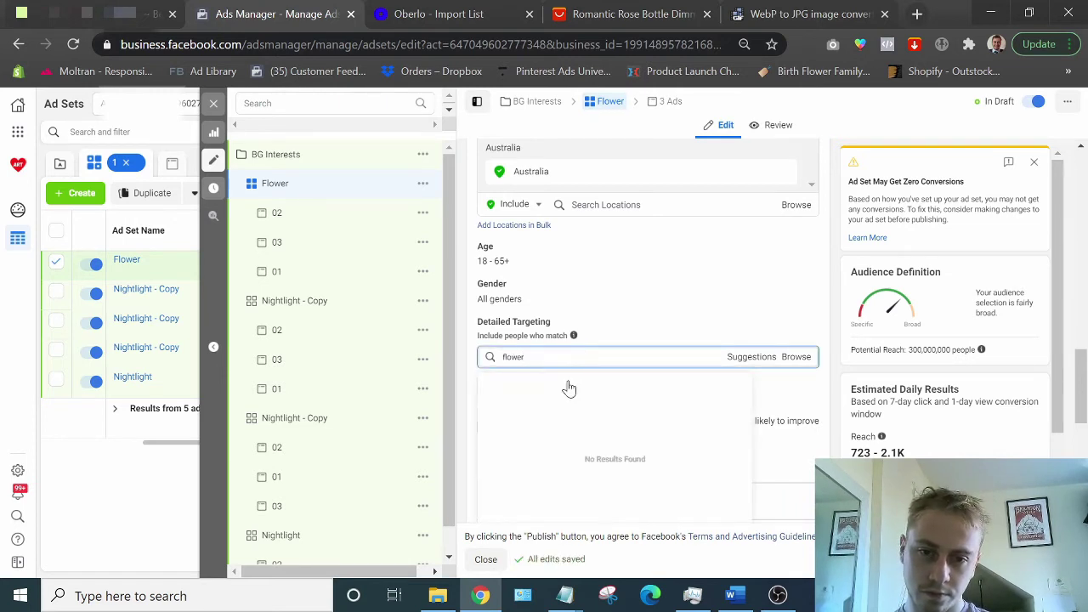
key("Return")
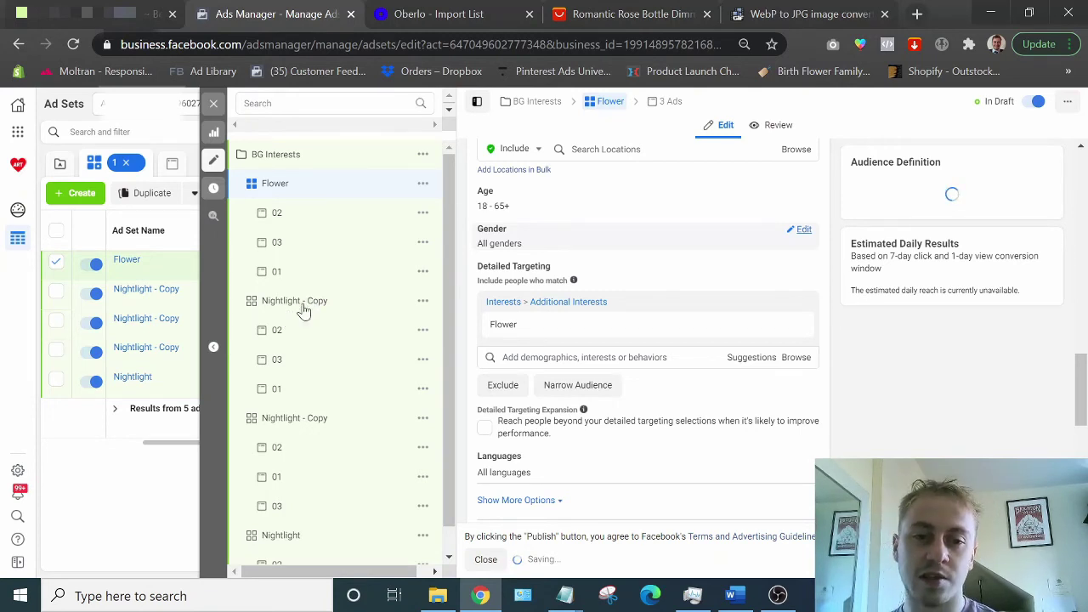
Open the next Nightlight copy ad set, check the Facebook ads strategy notes in Word, and return to Ads Manager.
left_click(297, 303)
left_click(746, 598)
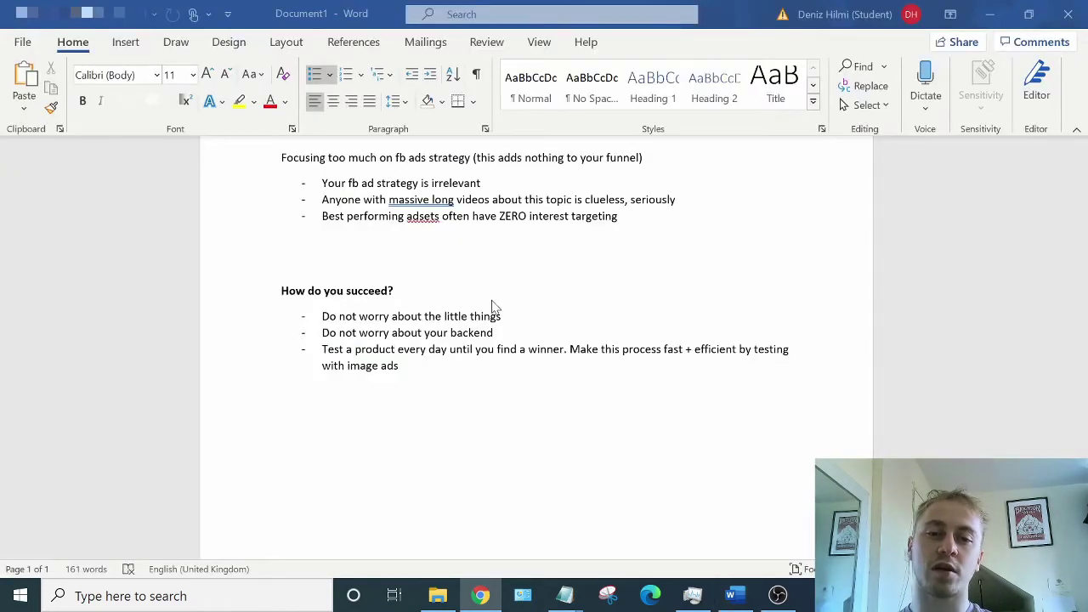
scroll(517, 344, "up", 3)
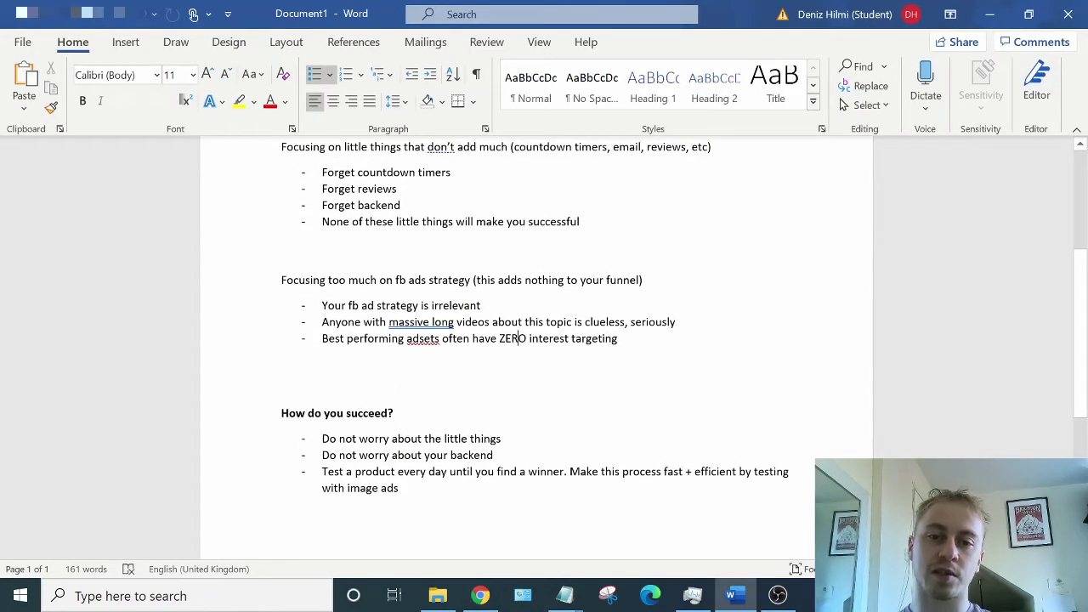
left_click(480, 596)
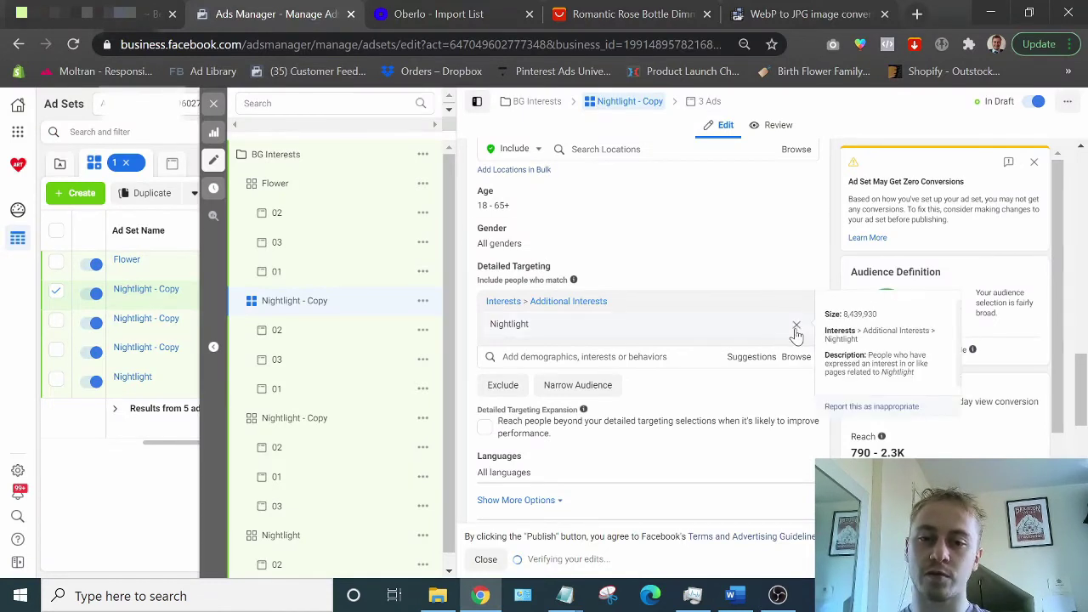
Replace the Nightlight interest in this copy's detailed targeting with Private school.
left_click(795, 327)
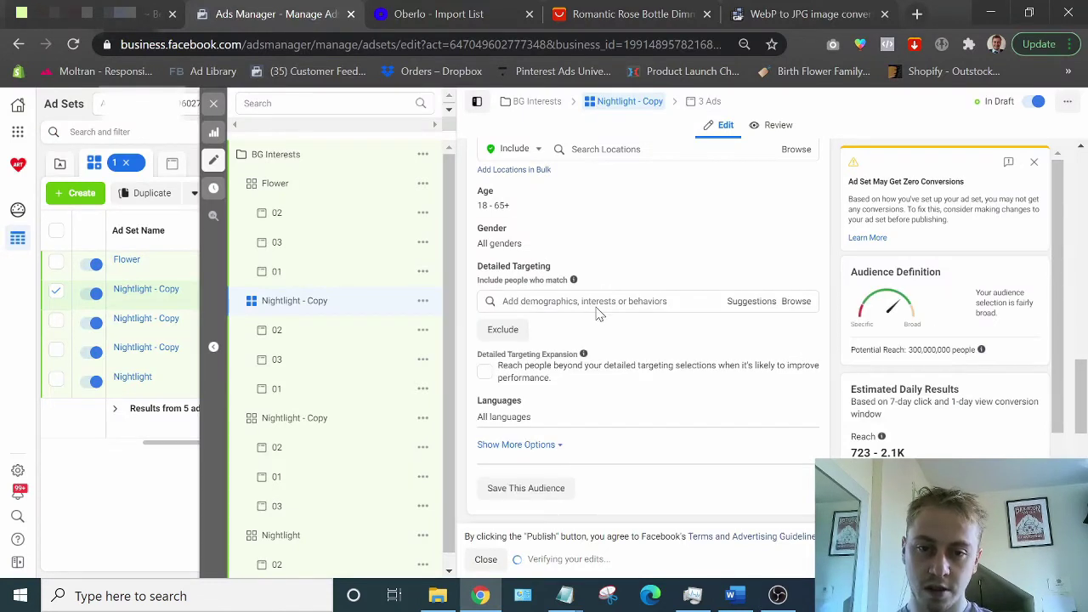
left_click(601, 311)
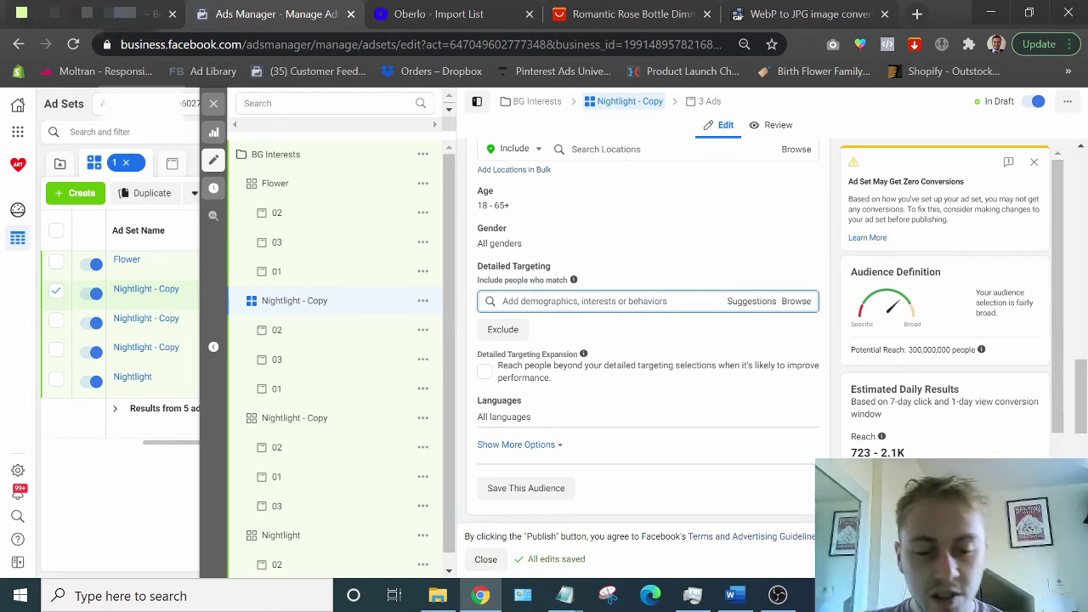
type("child")
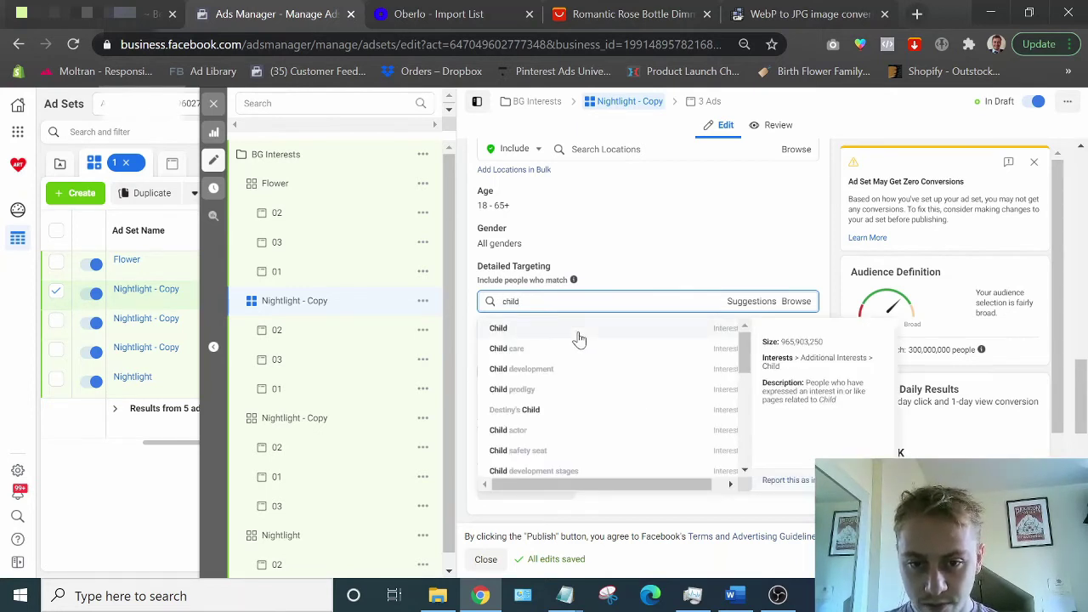
key("ctrl+a")
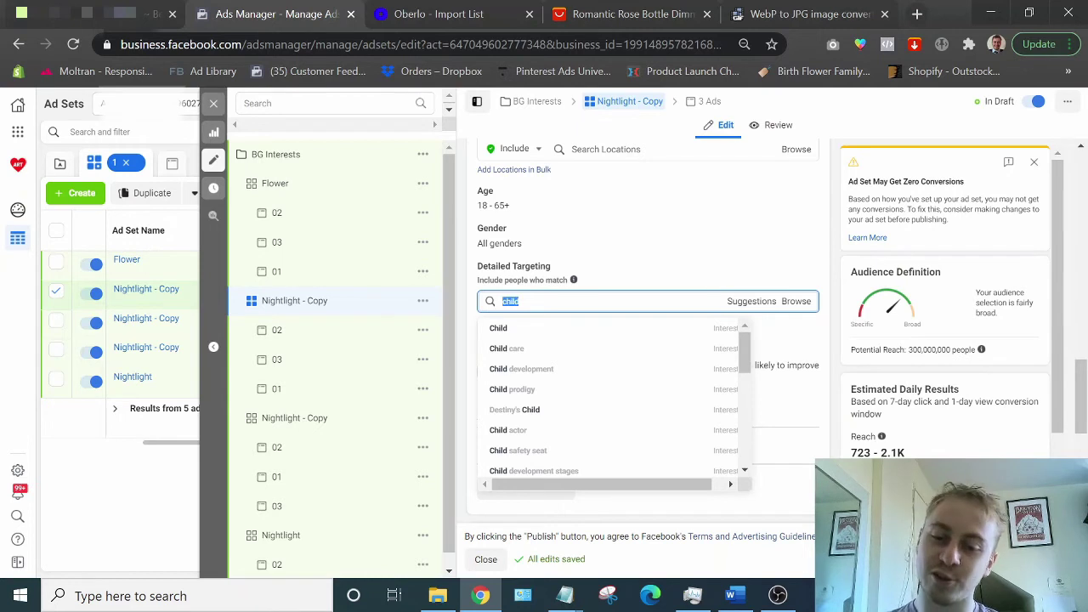
type("private school")
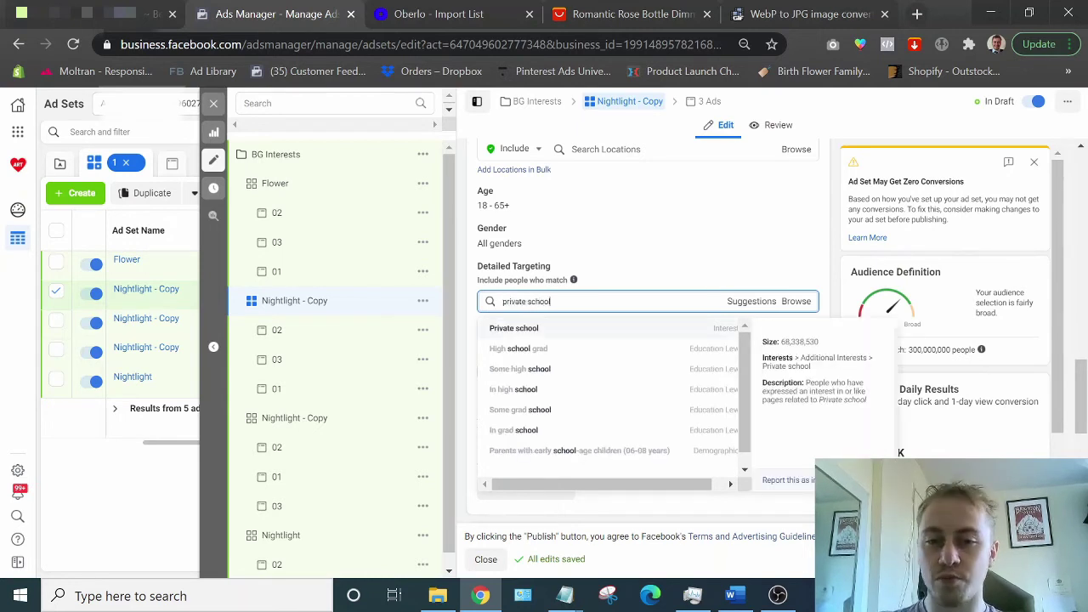
left_click(567, 328)
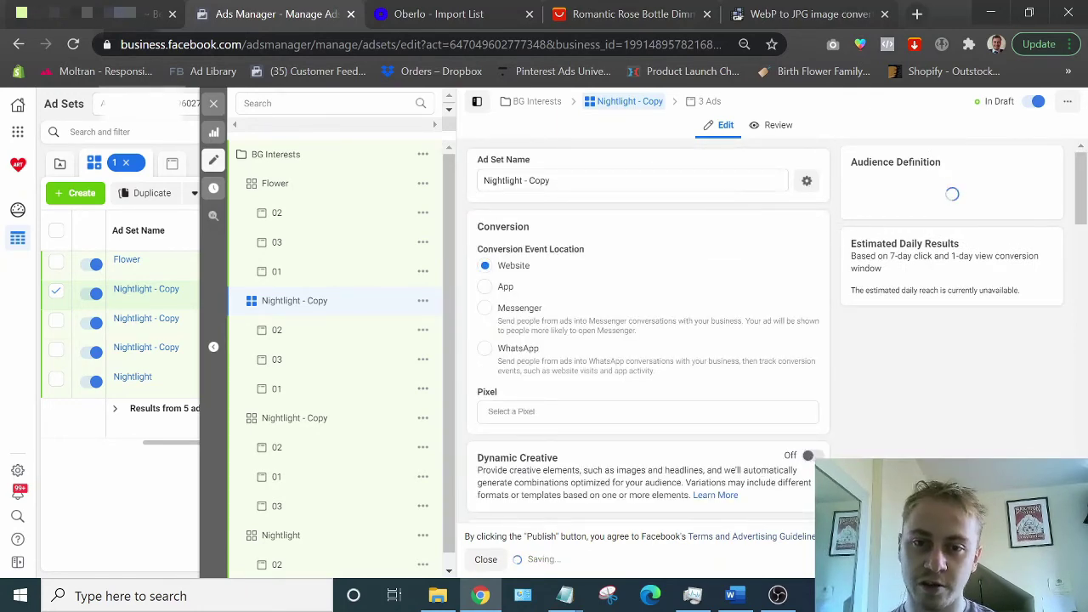
Rename the ad set targeting the Private school interest as Private School.
triple_click(517, 180)
type("Private ")
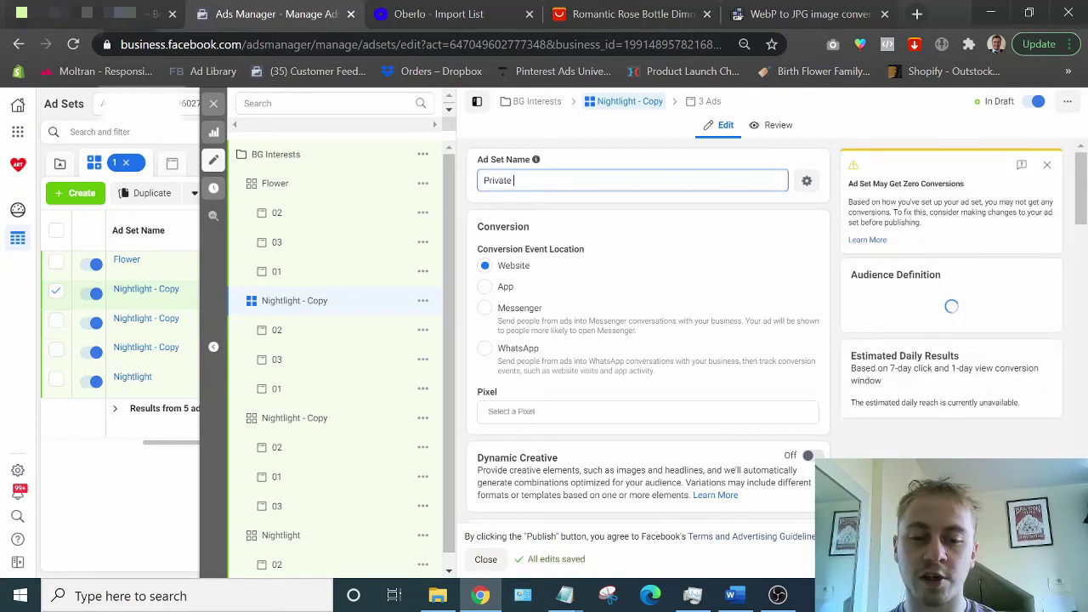
type("School")
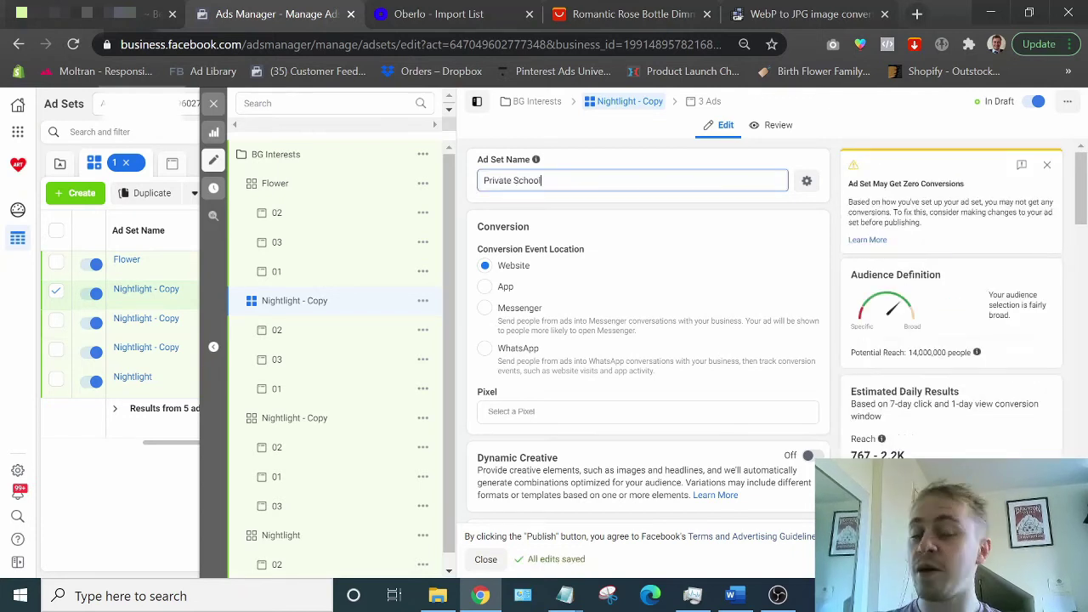
double_click(838, 204)
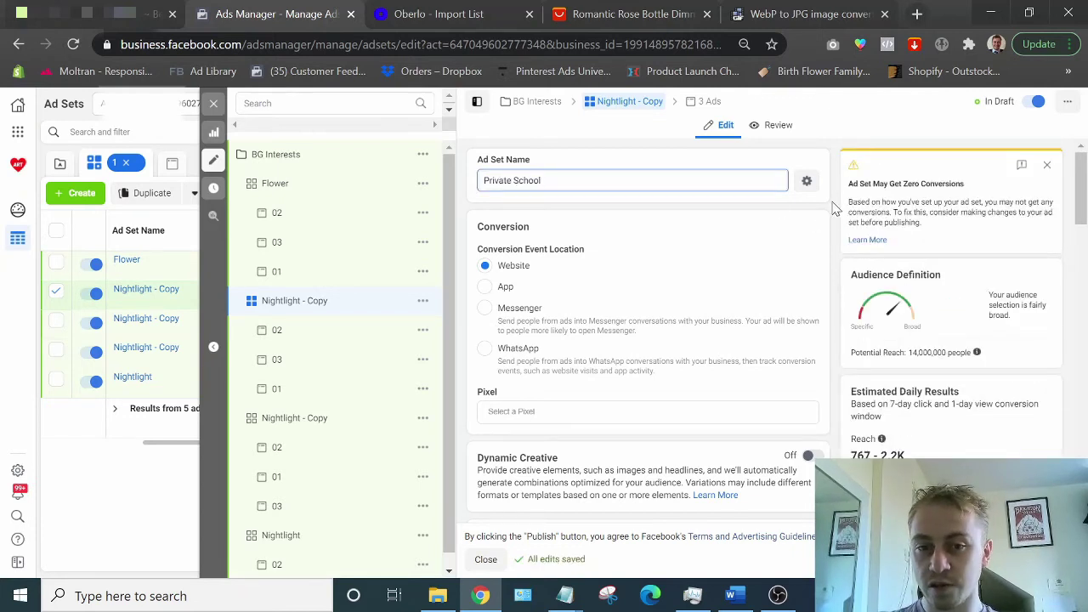
In the Nightlight copy below Private School, replace the Nightlight interest with Peppa Pig in detailed targeting.
left_click(319, 423)
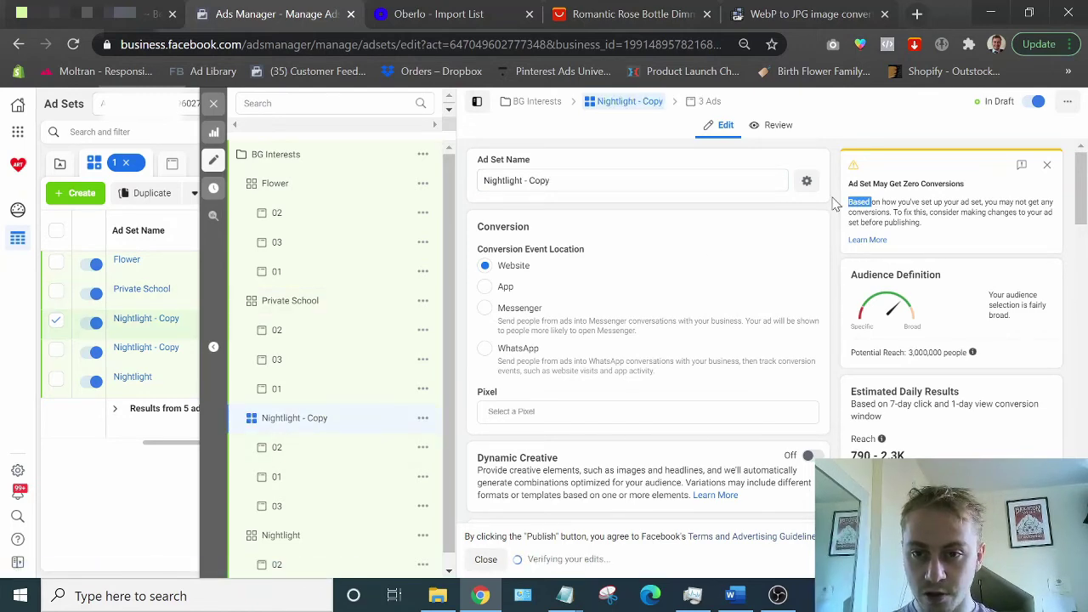
scroll(837, 204, "down", 8)
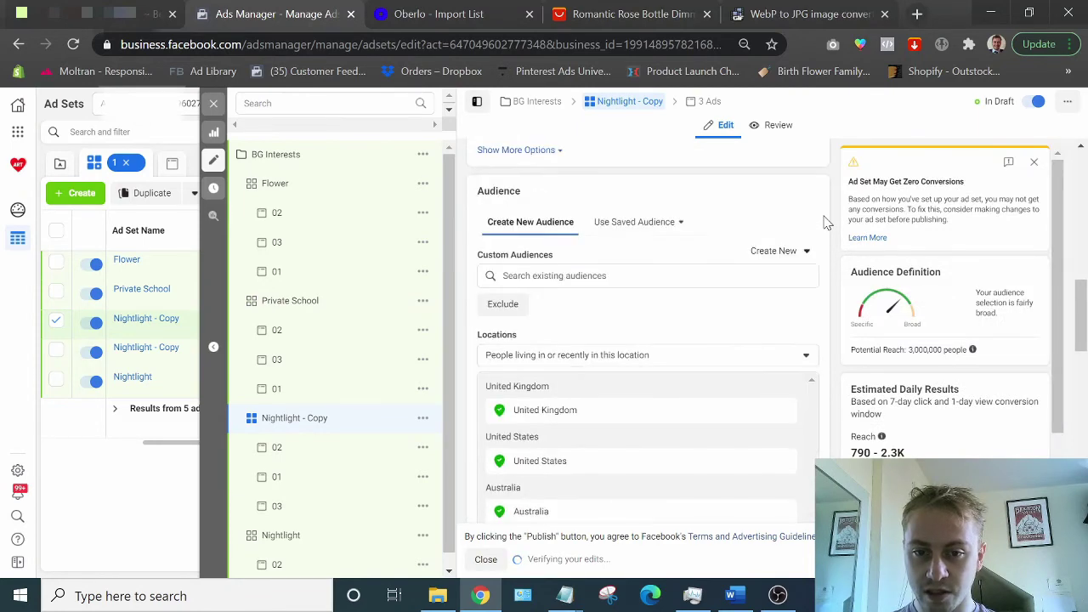
scroll(822, 224, "down", 5)
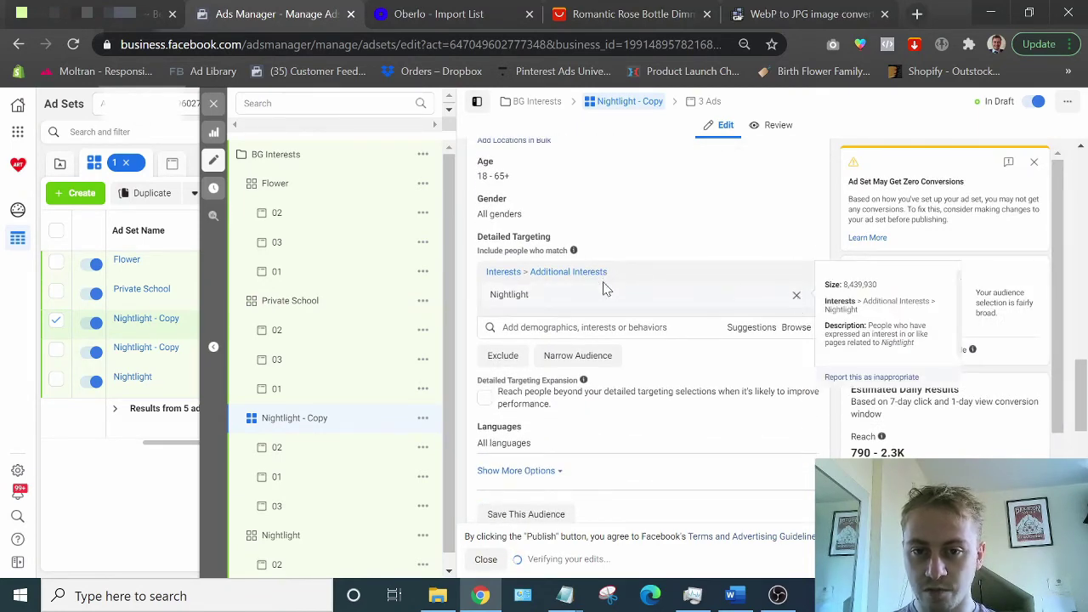
key("BackSpace")
type("peppa pig")
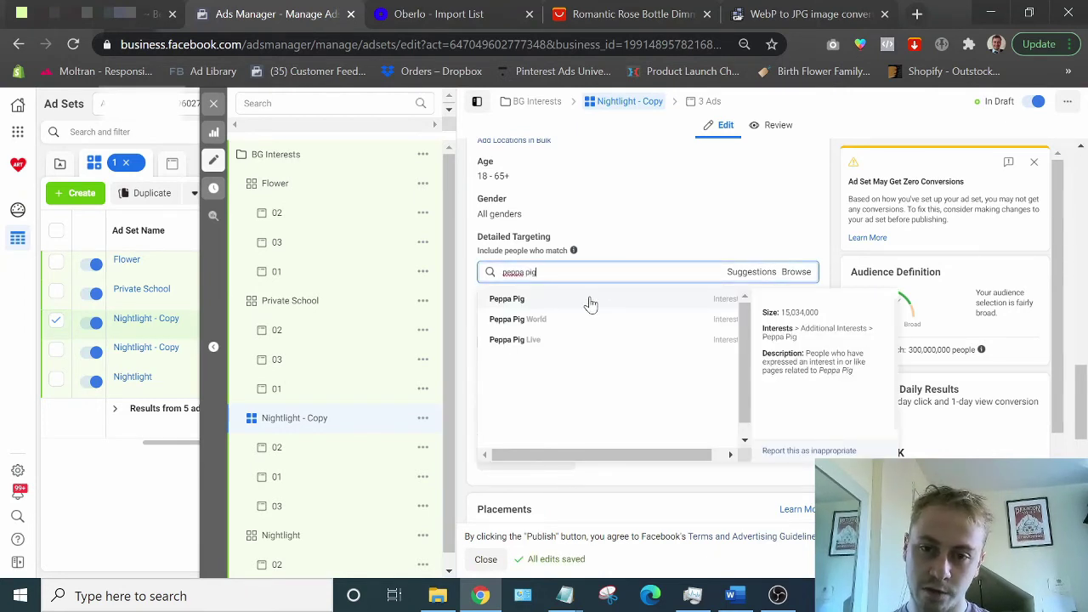
left_click(591, 302)
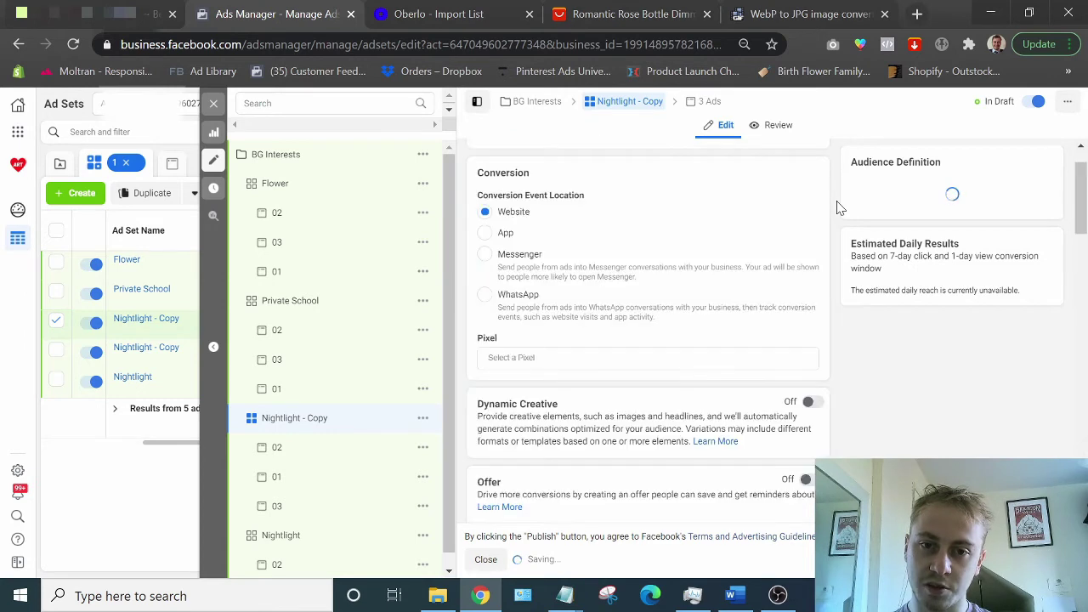
Rename the ad set targeting the Peppa Pig interest as peppa pig.
scroll(629, 162, "up", 10)
triple_click(612, 181)
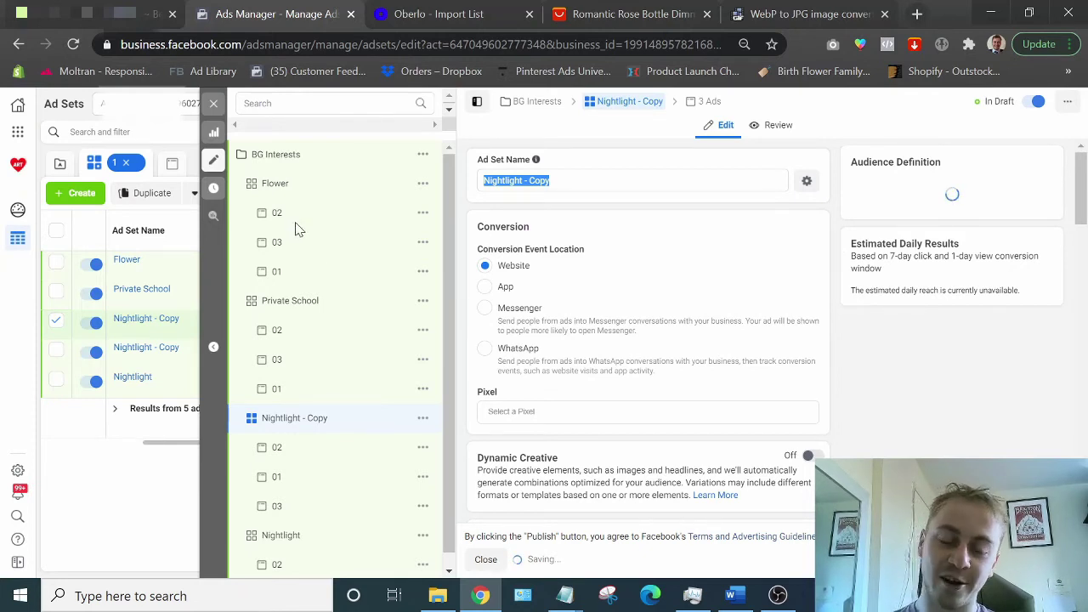
type("peppa pig")
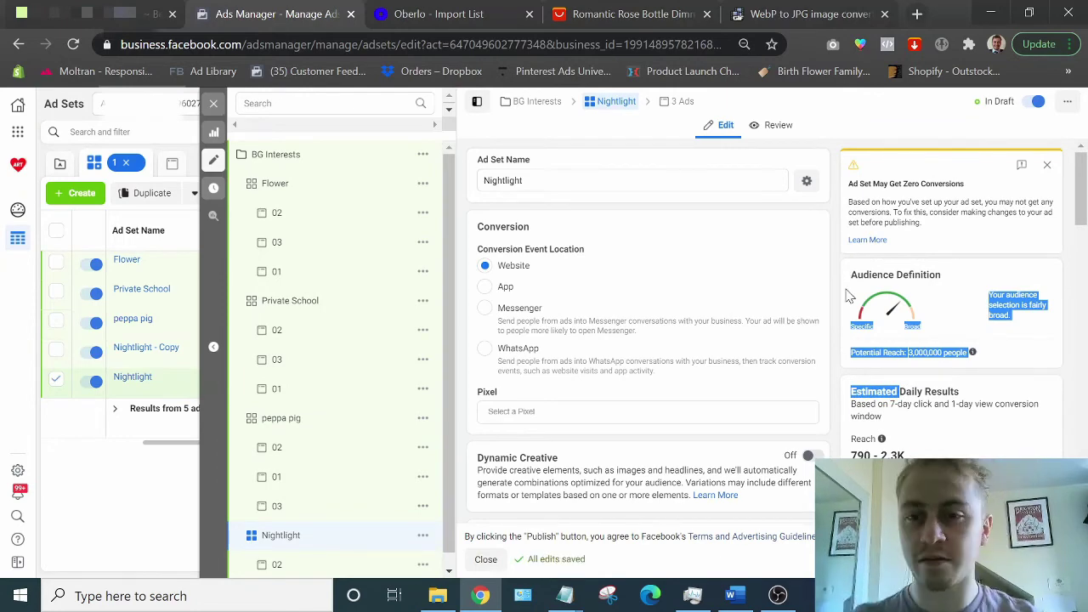
Remove the Nightlight interest from the original Nightlight ad set's detailed targeting.
left_click(846, 270)
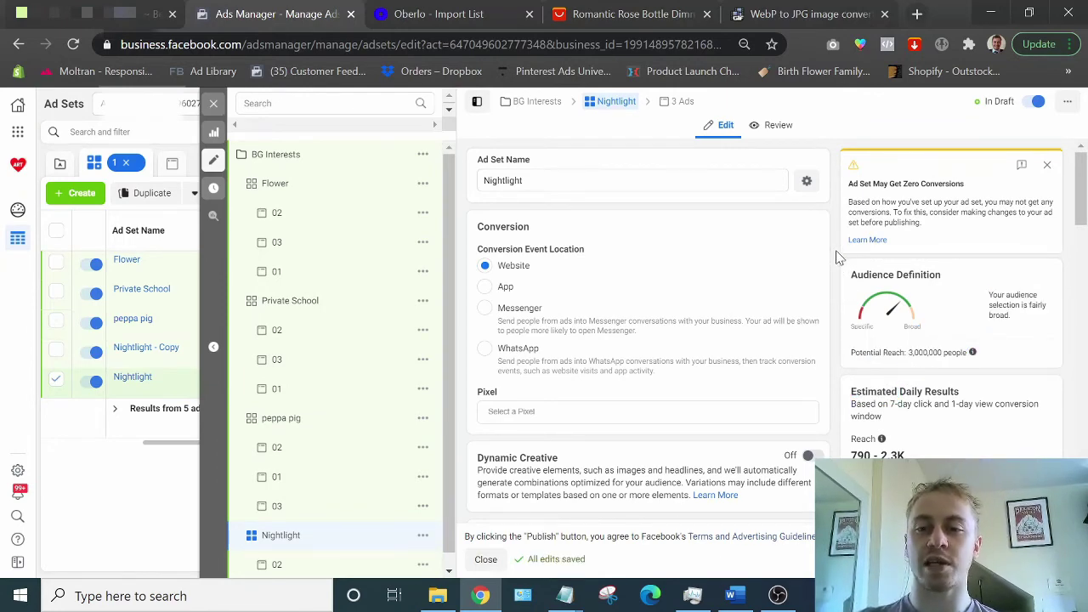
scroll(842, 246, "down", 5)
scroll(731, 335, "down", 5)
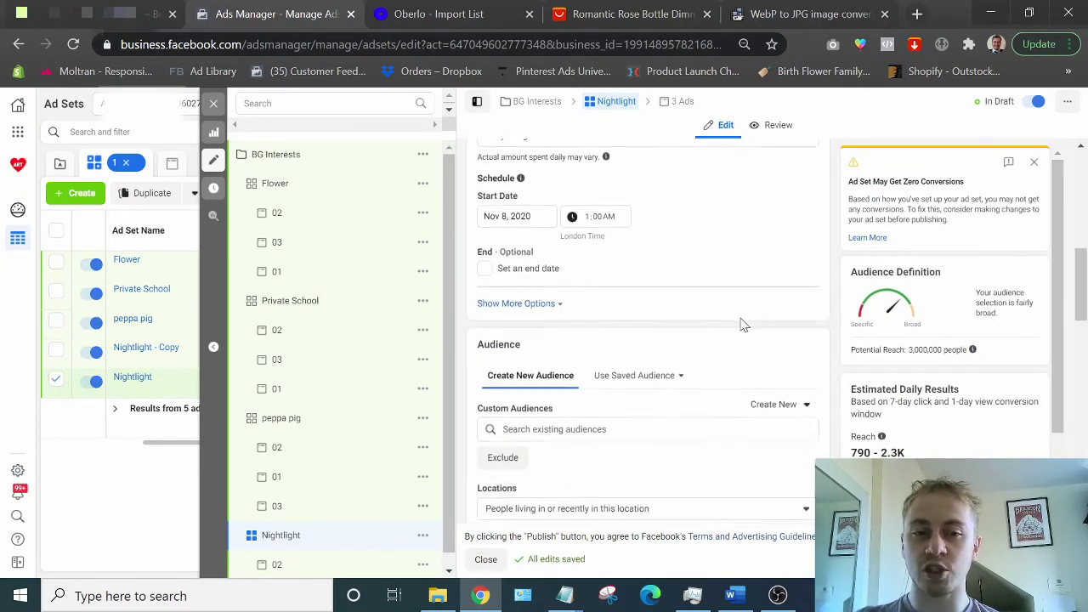
scroll(812, 349, "down", 2)
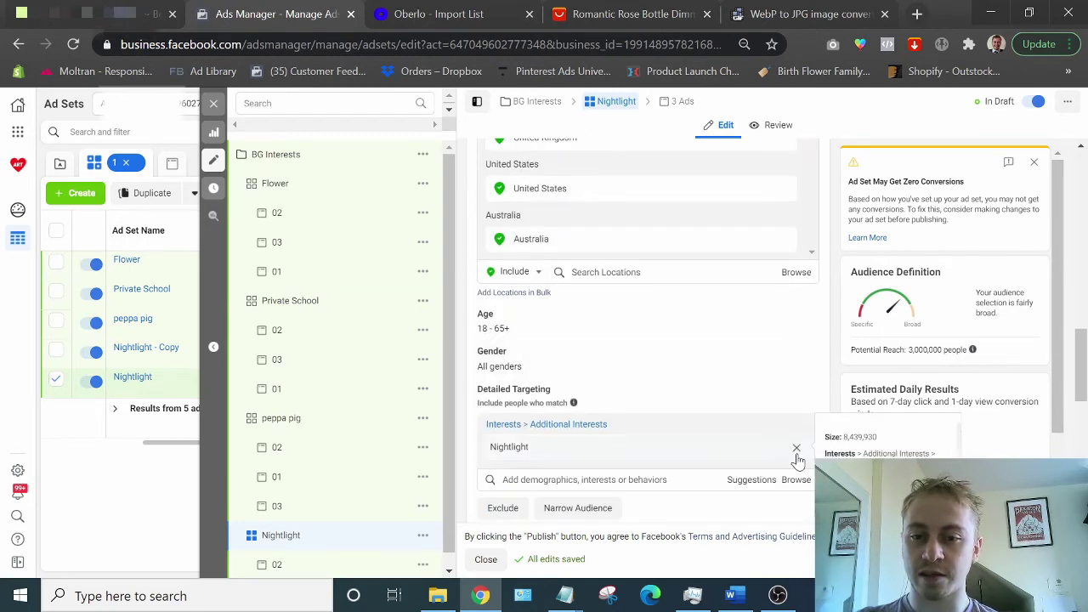
left_click(797, 449)
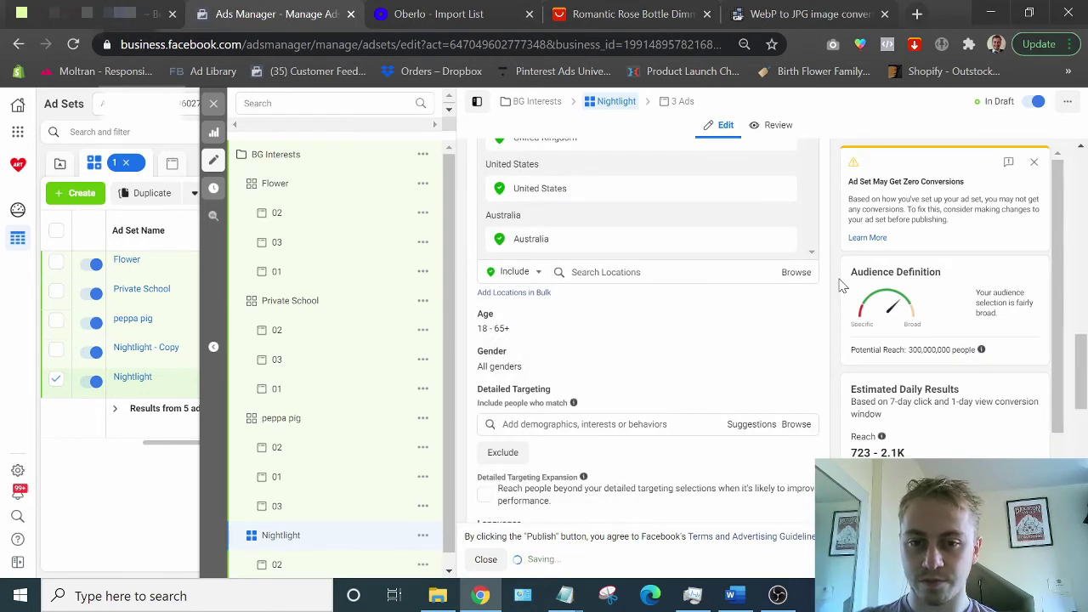
Rename the ad set that has no interest targeting as None.
scroll(637, 235, "up", 10)
double_click(503, 180)
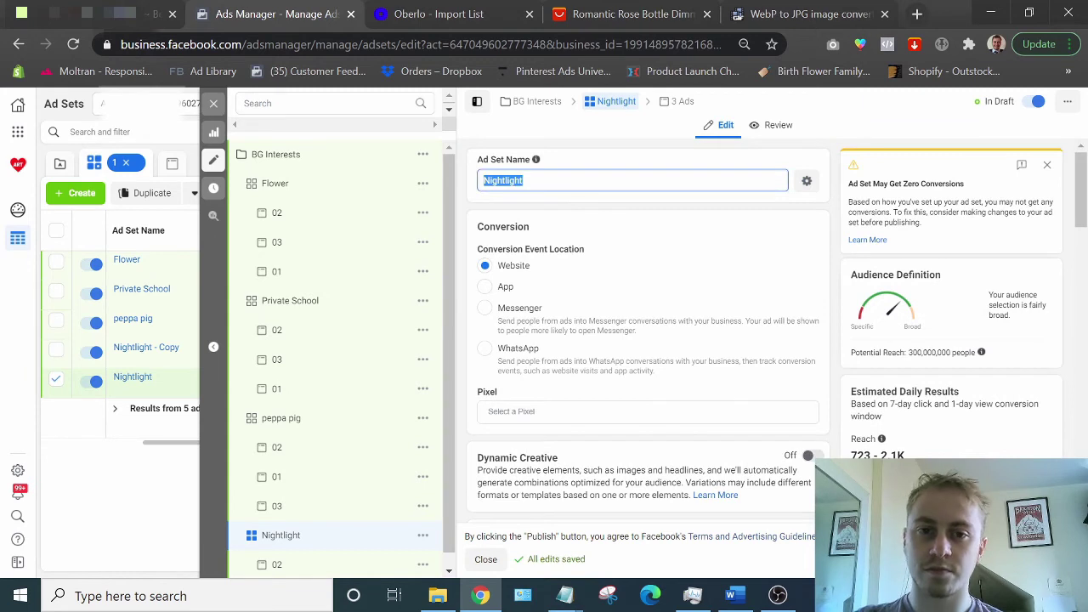
type("No")
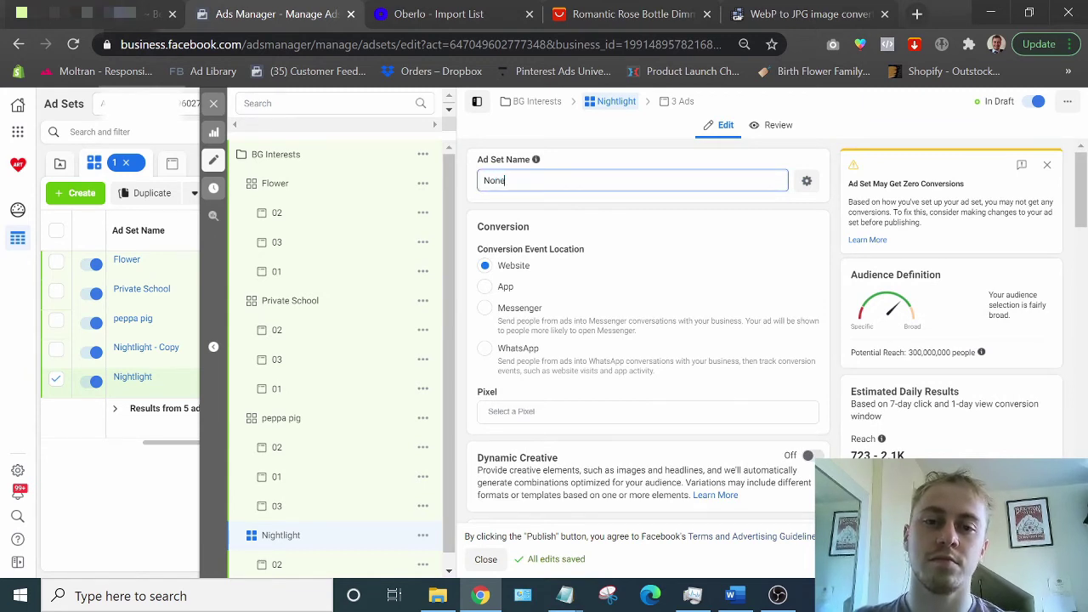
type("ne")
left_click(840, 231)
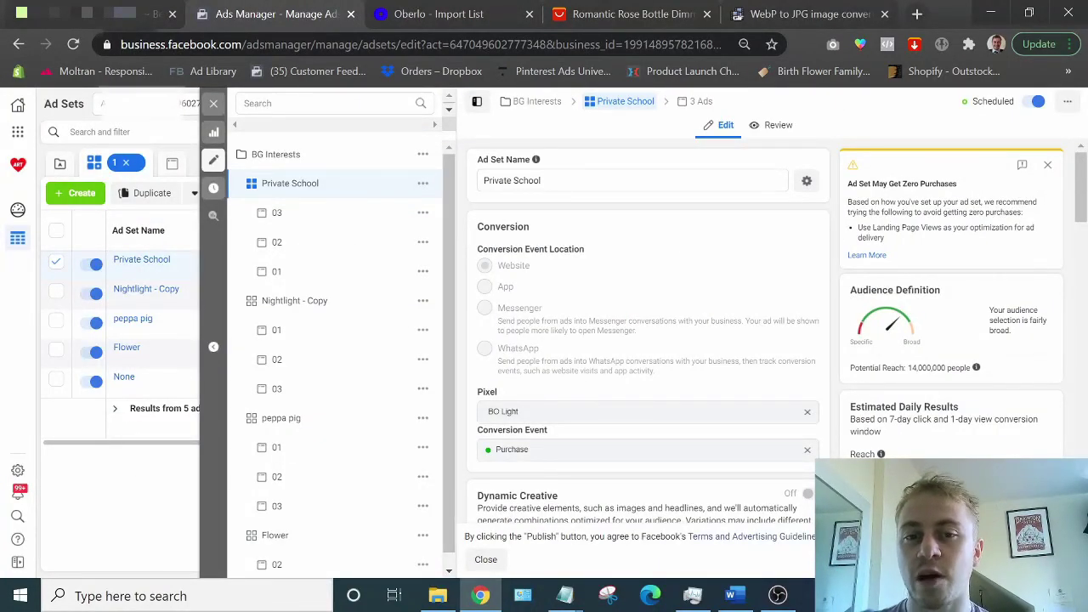
Review the scheduled Private School ad set's pixel, conversion event, daily budget, schedule, locations, age, gender and detailed targeting.
scroll(577, 304, "down", 1)
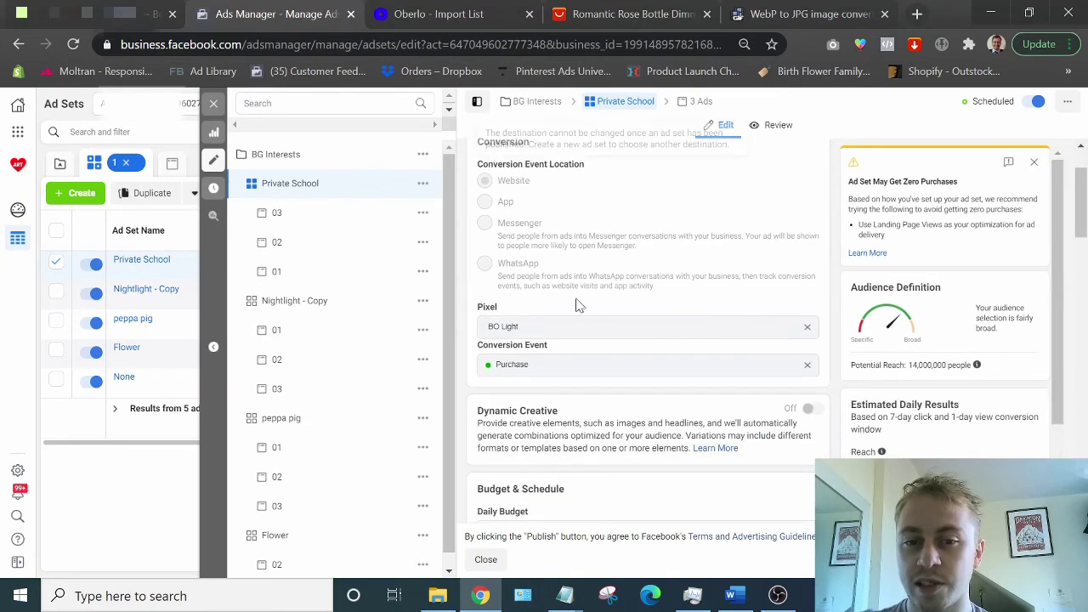
scroll(835, 217, "down", 1)
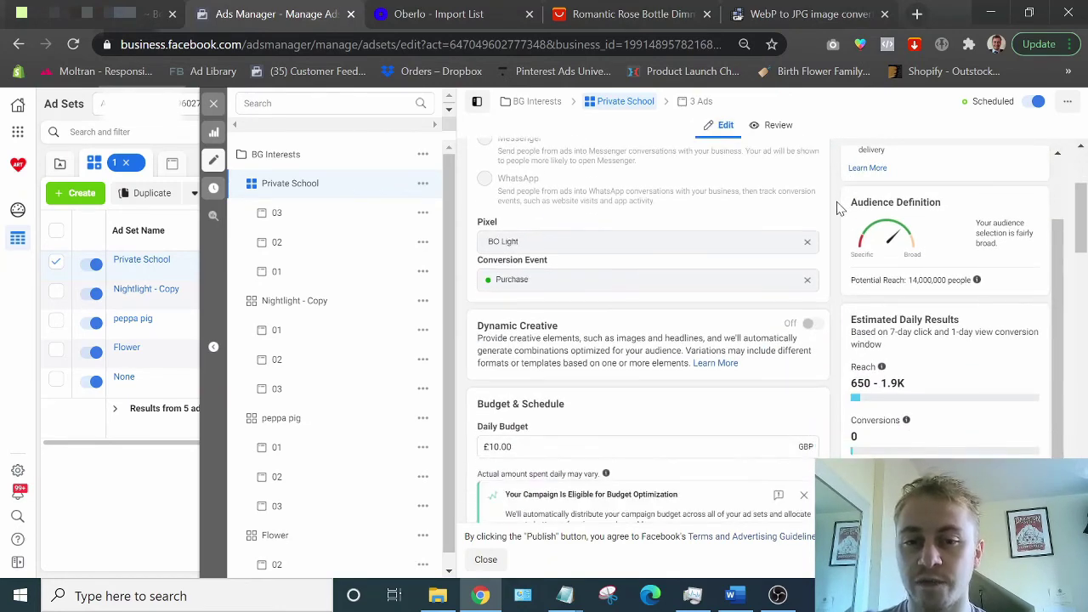
scroll(837, 209, "down", 1)
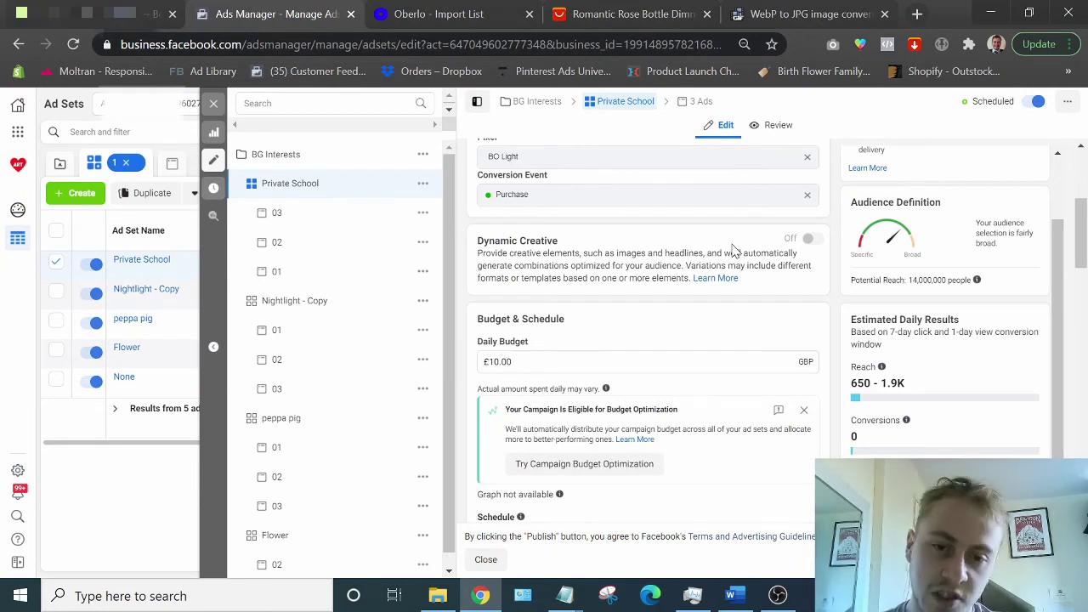
scroll(733, 249, "down", 1)
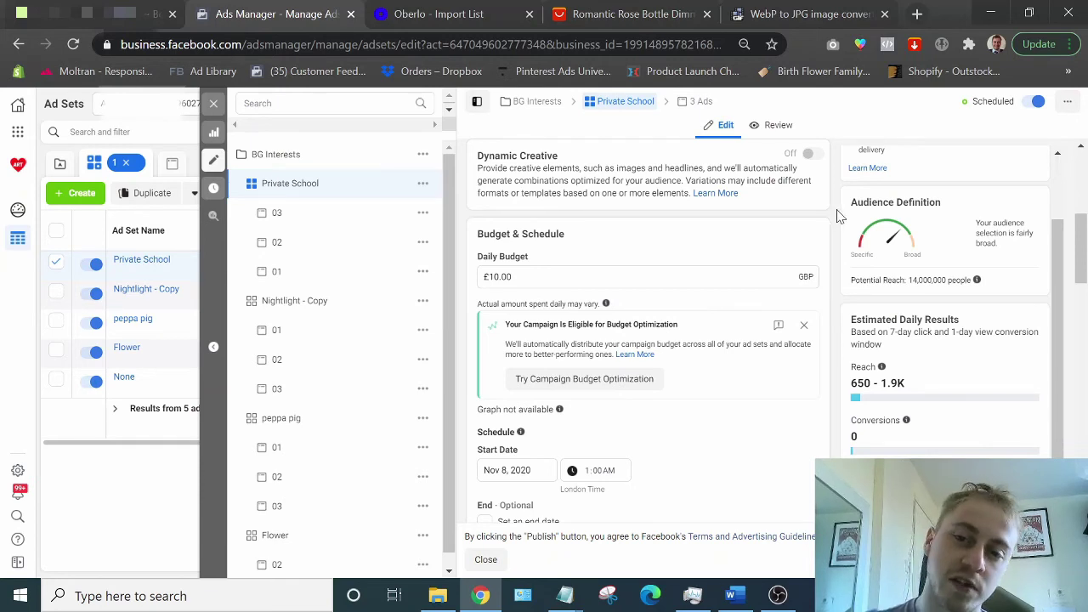
scroll(818, 213, "down", 1)
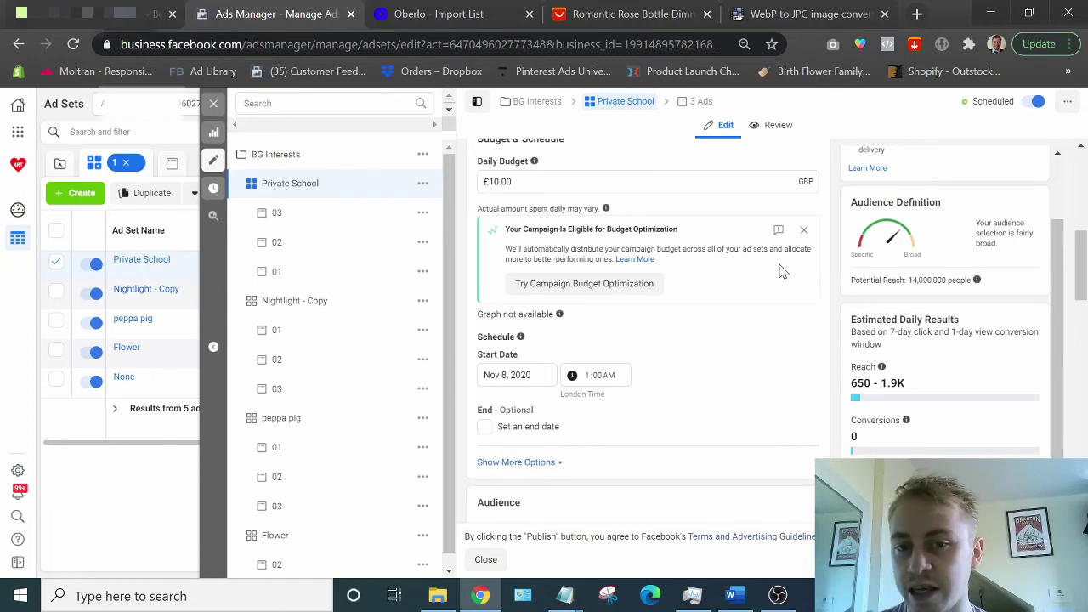
scroll(783, 271, "down", 3)
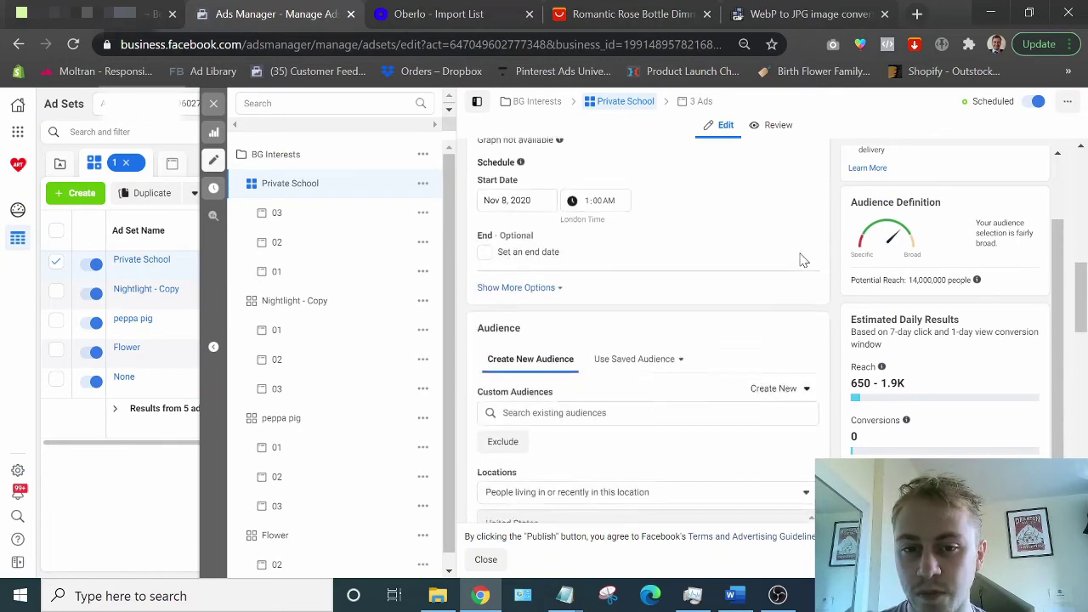
scroll(723, 267, "down", 2)
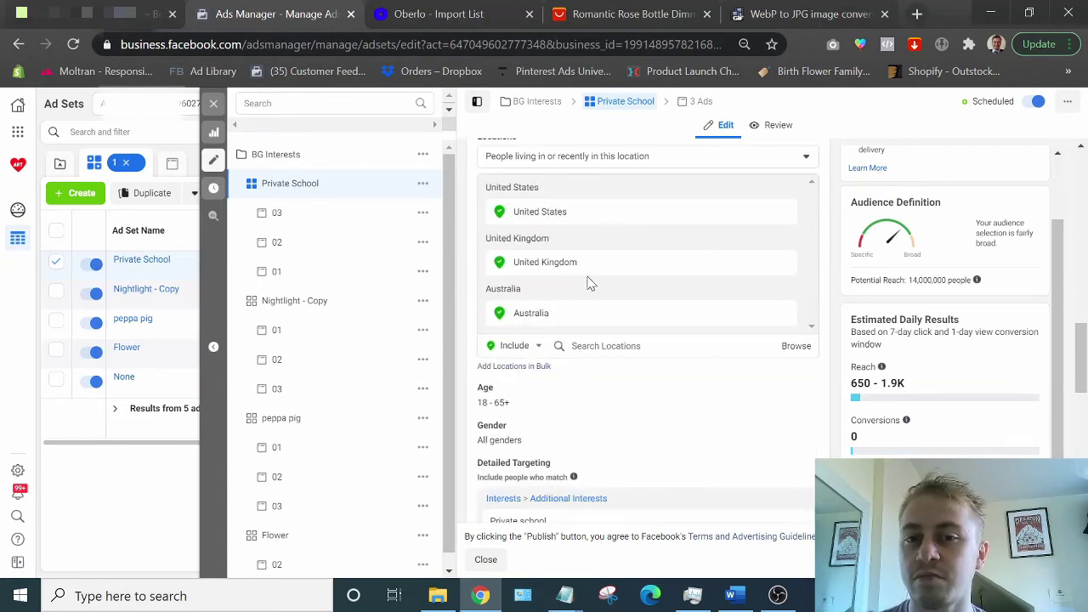
scroll(548, 387, "down", 1)
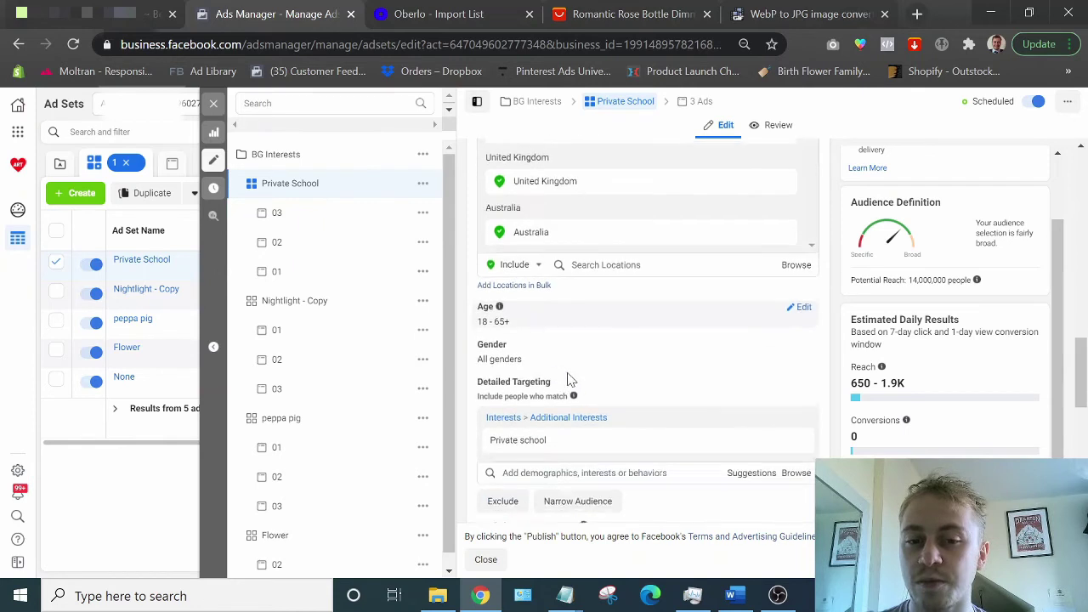
scroll(774, 346, "up", 2)
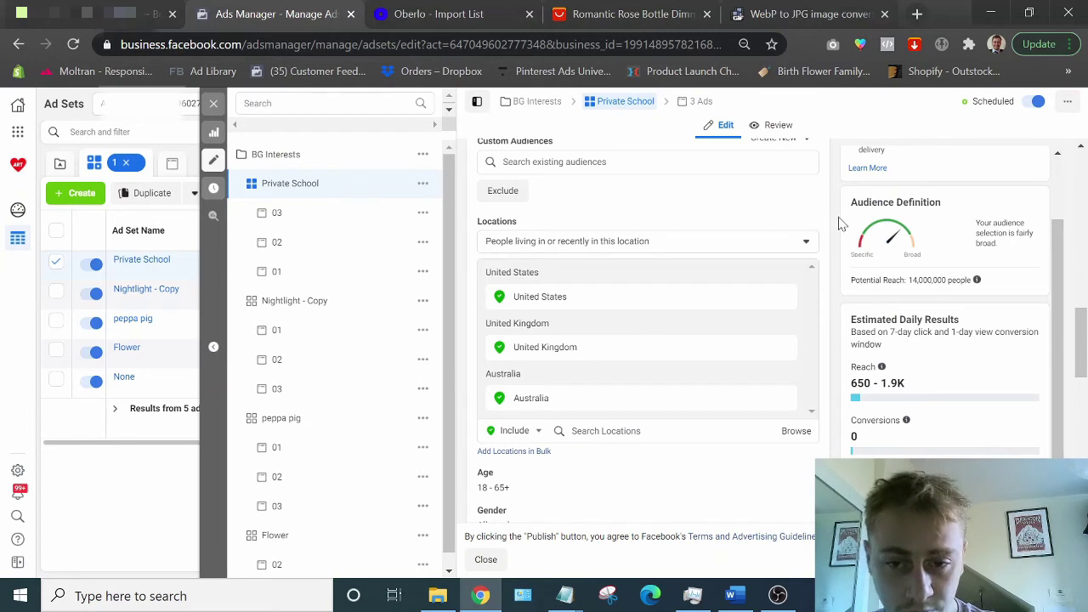
scroll(842, 263, "down", 2)
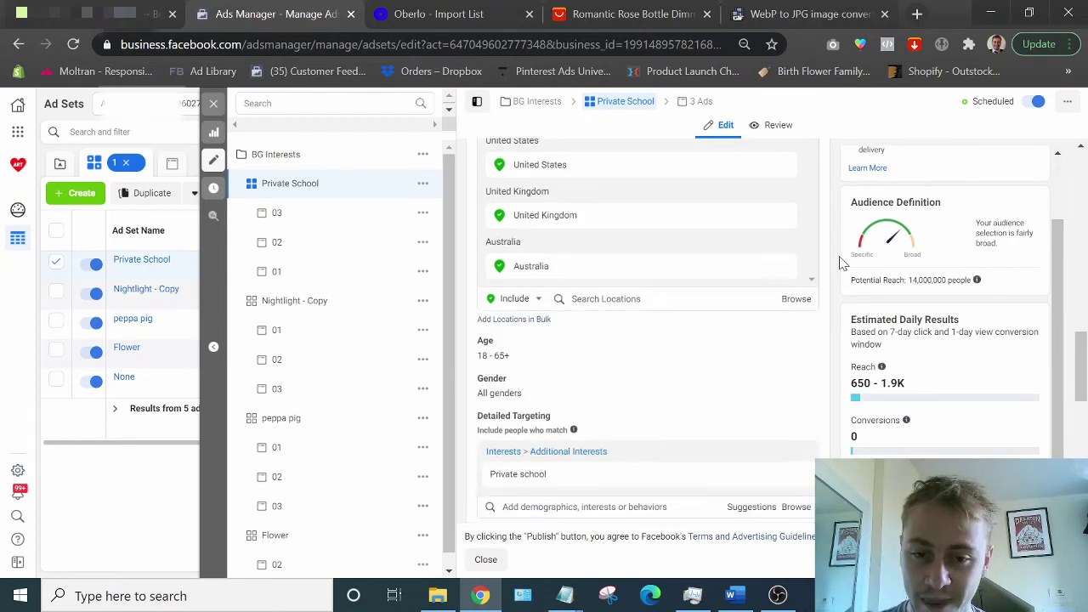
scroll(829, 243, "down", 1)
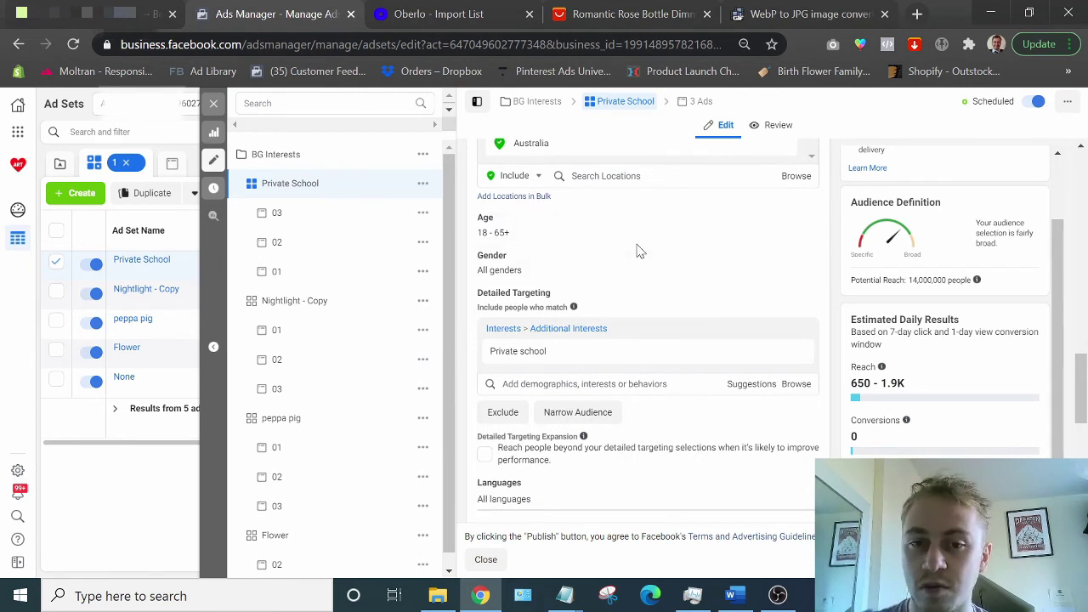
mouse_move(629, 355)
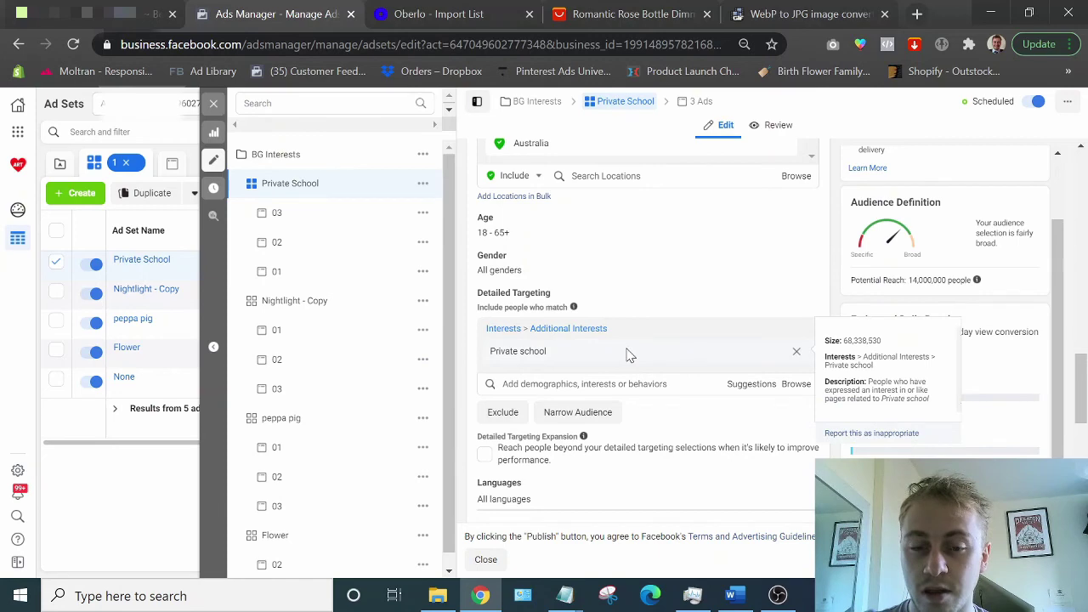
Review the Private School ad set's placements and its optimization and delivery settings, and look over the campaign's other ad sets.
scroll(668, 297, "down", 2)
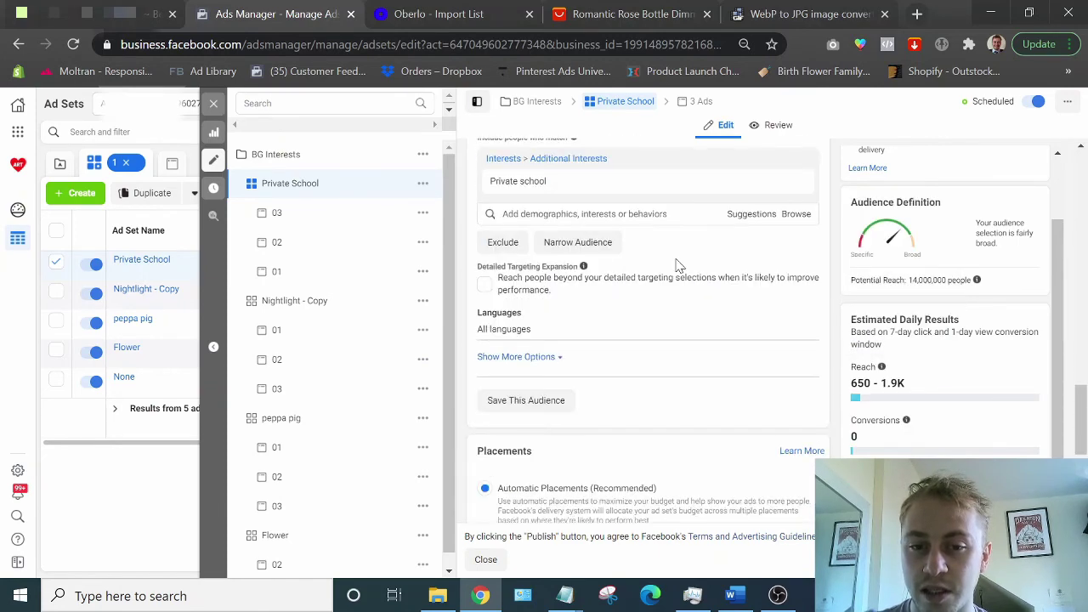
scroll(678, 266, "down", 2)
scroll(680, 231, "down", 1)
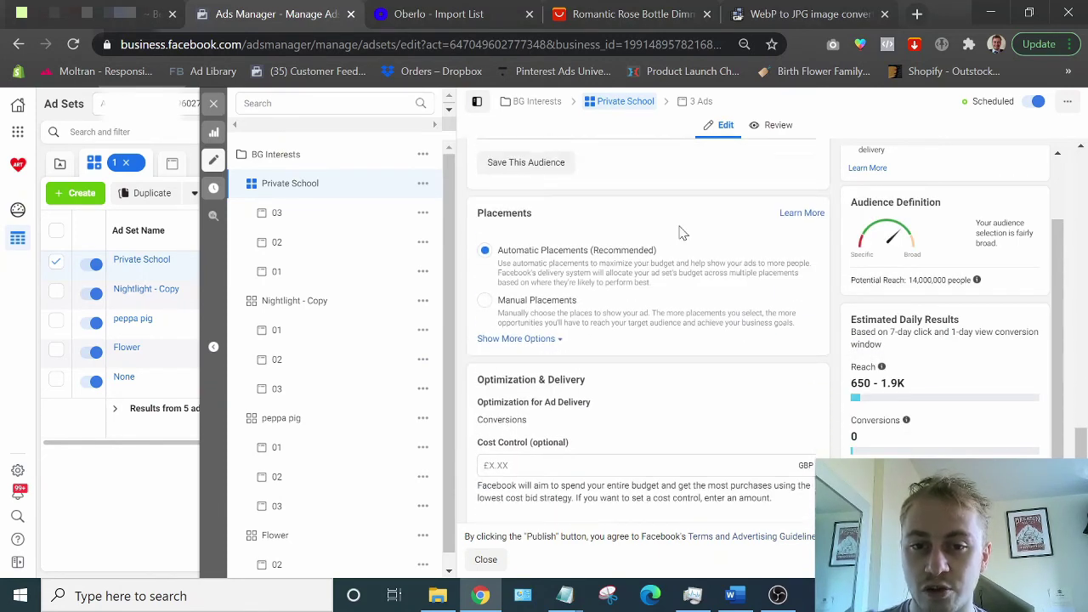
scroll(608, 247, "down", 1)
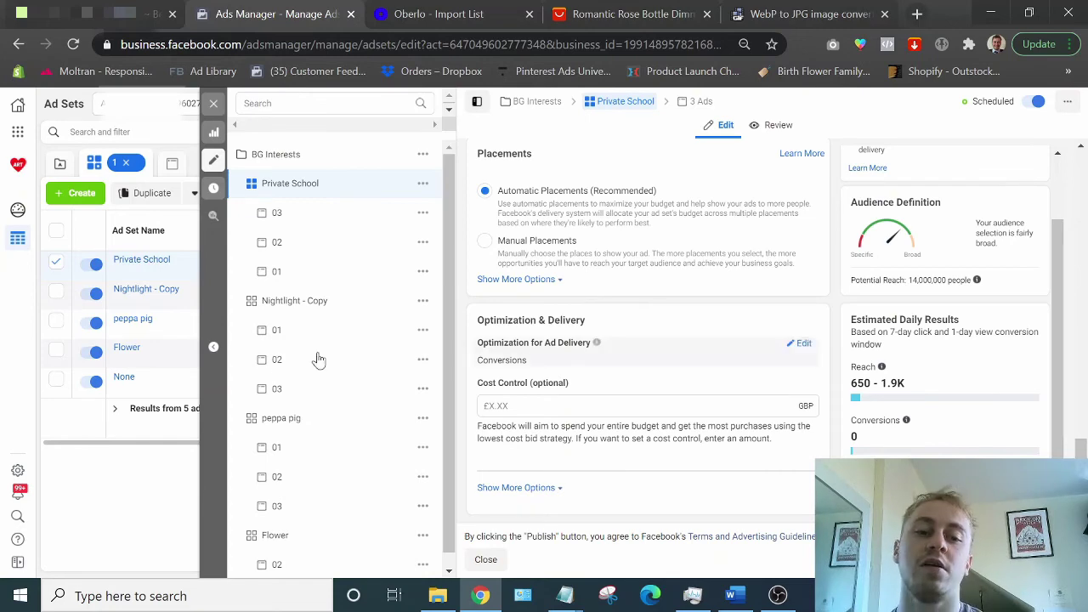
scroll(351, 323, "down", 2)
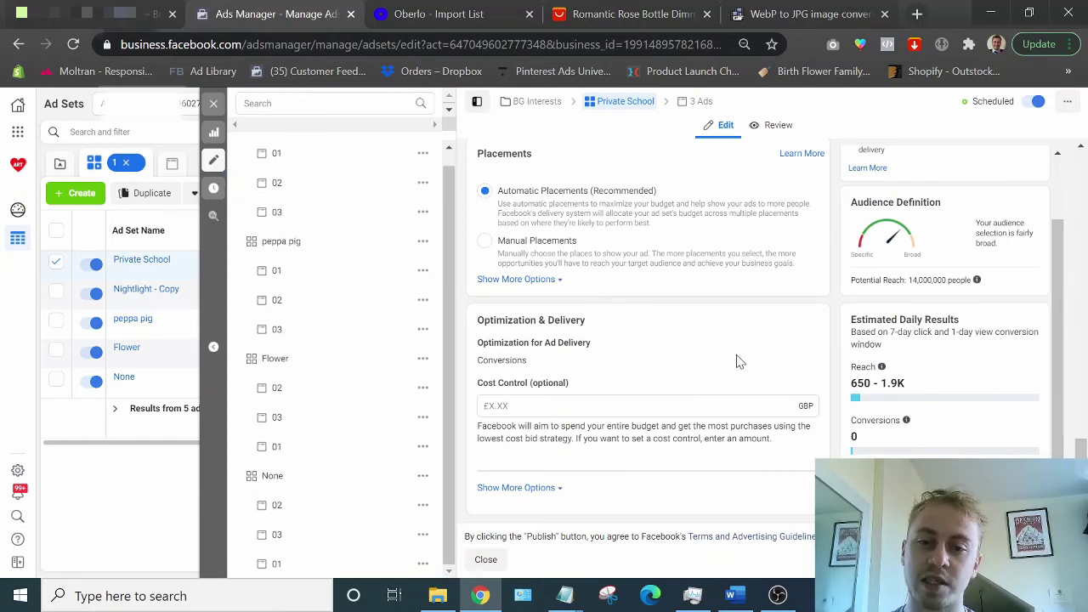
scroll(837, 253, "up", 1)
scroll(838, 253, "up", 10)
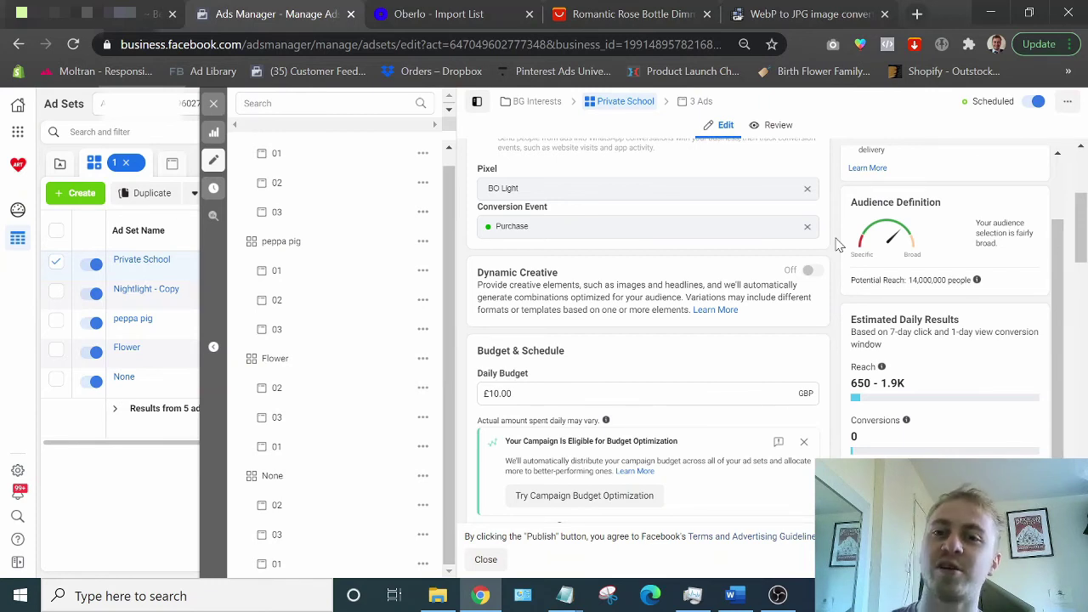
scroll(837, 245, "up", 3)
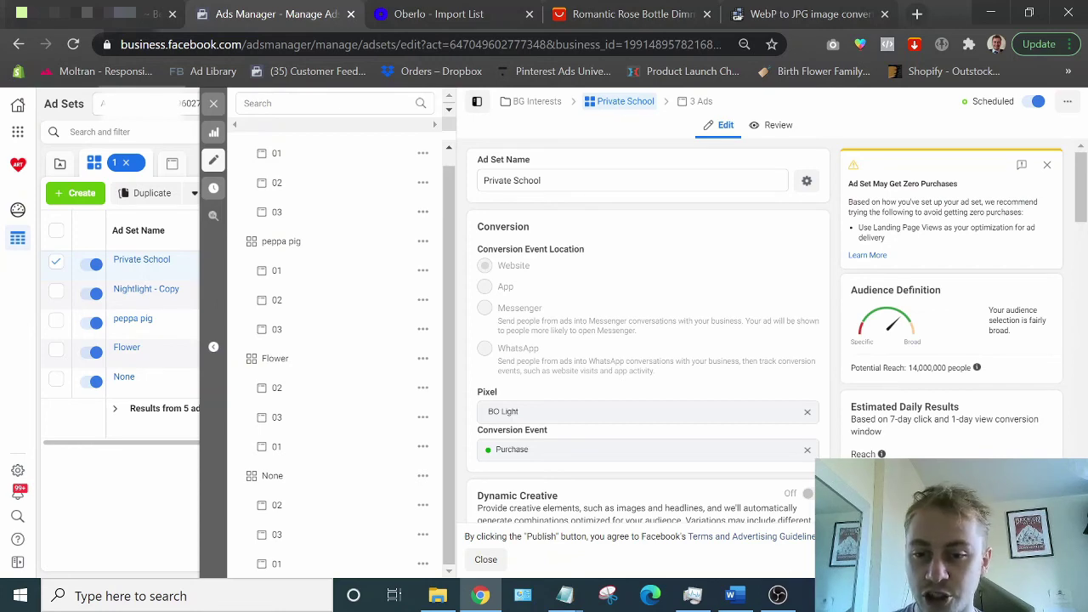
Switch to the Word notes and read from "Why does success take so long?" through to "How do you succeed?".
left_click(731, 595)
scroll(734, 325, "up", 5)
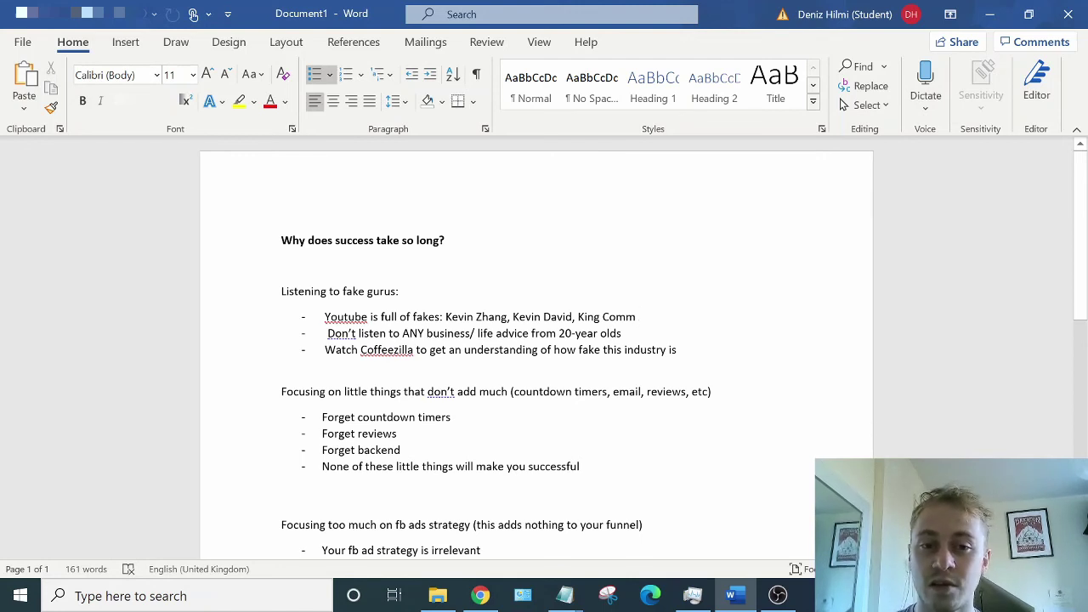
scroll(535, 348, "down", 1)
scroll(535, 349, "down", 1)
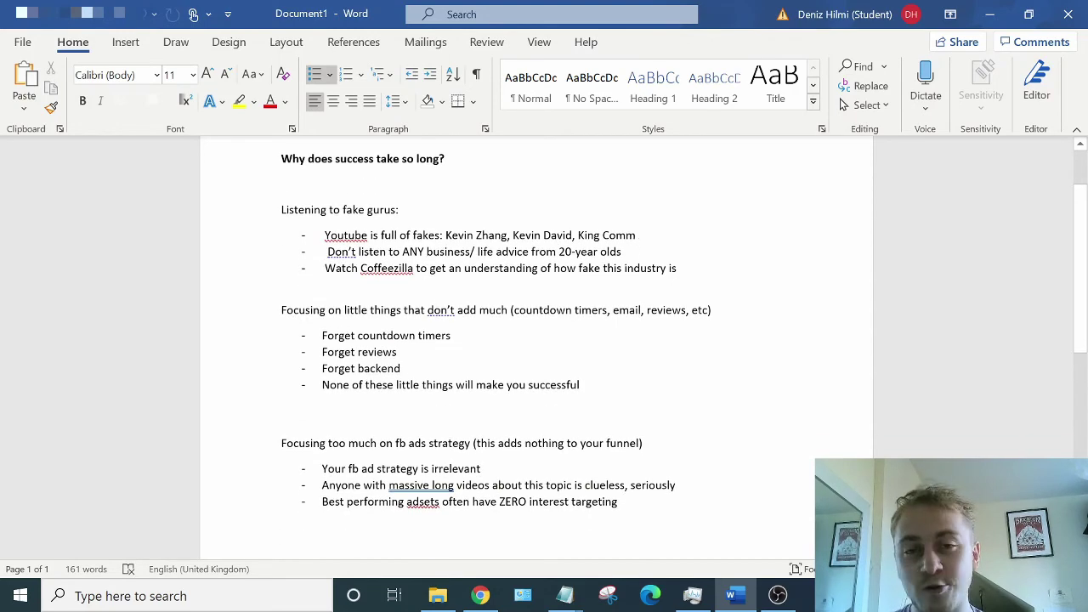
scroll(536, 349, "down", 2)
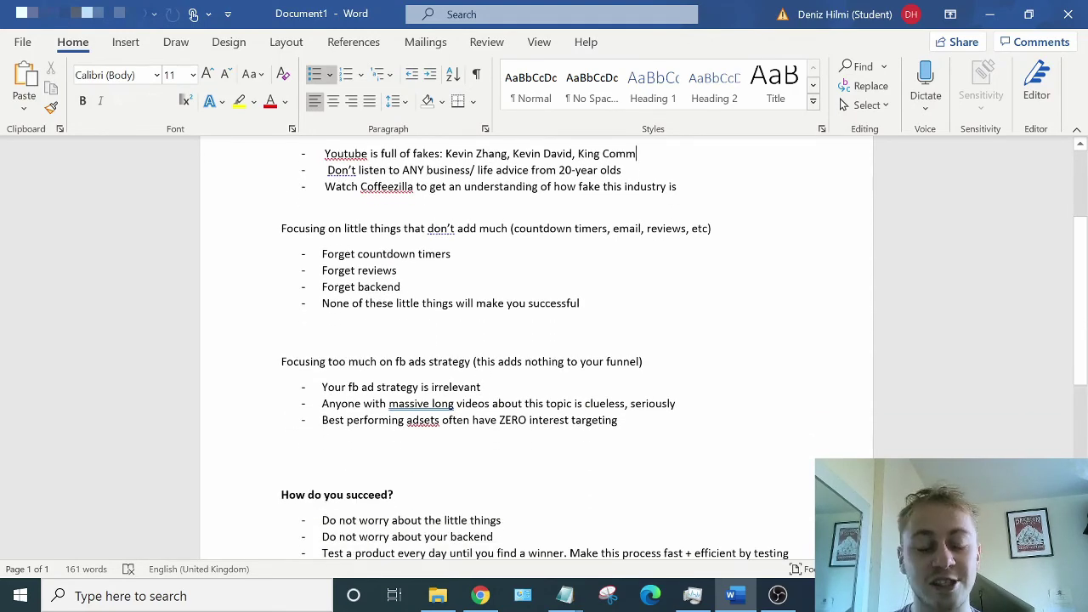
scroll(535, 349, "down", 3)
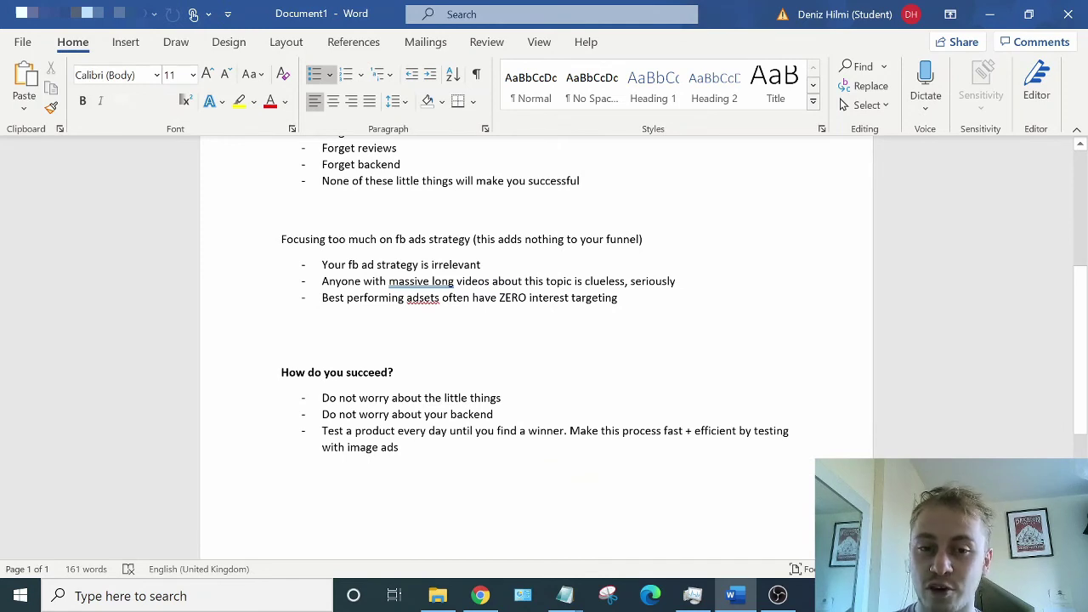
scroll(536, 349, "down", 1)
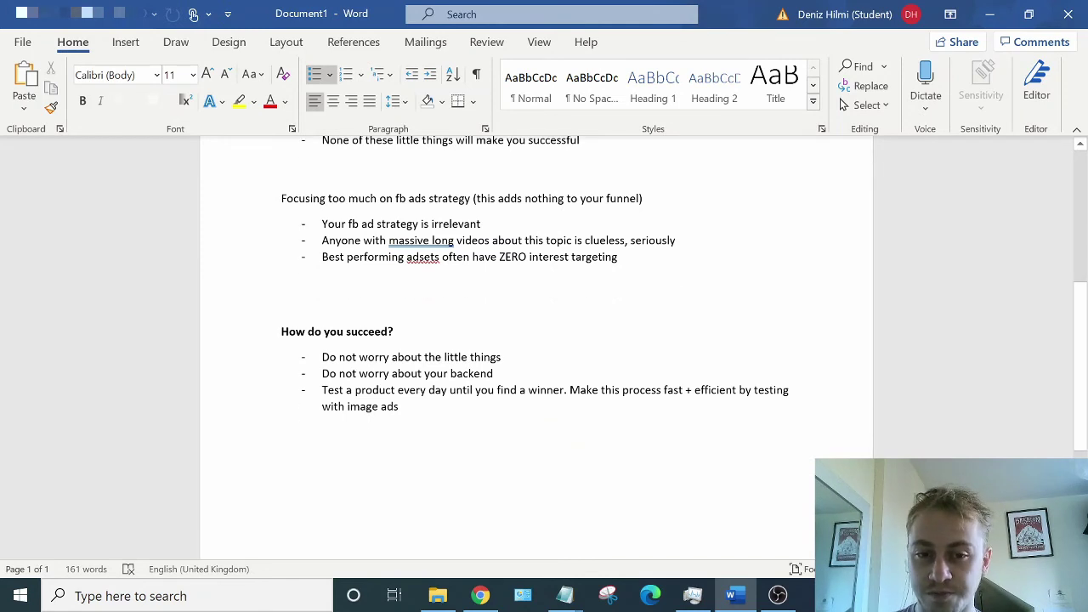
Highlight the points under "How do you succeed?" one after another, including "until you find a winner" and testing with image ads.
left_click_drag(505, 357, 321, 357)
left_click(494, 373)
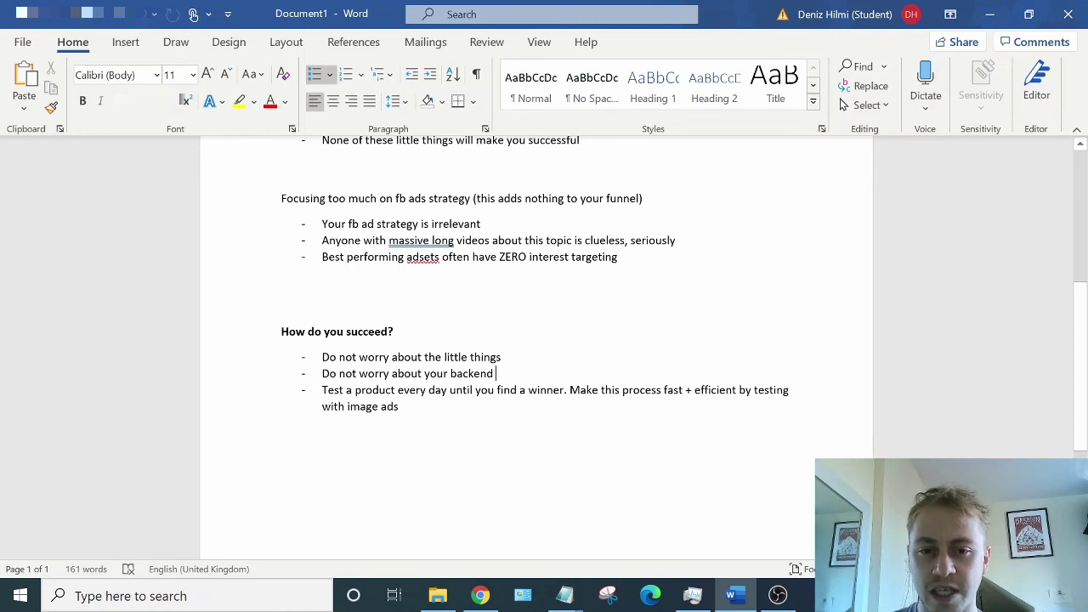
left_click_drag(565, 389, 449, 389)
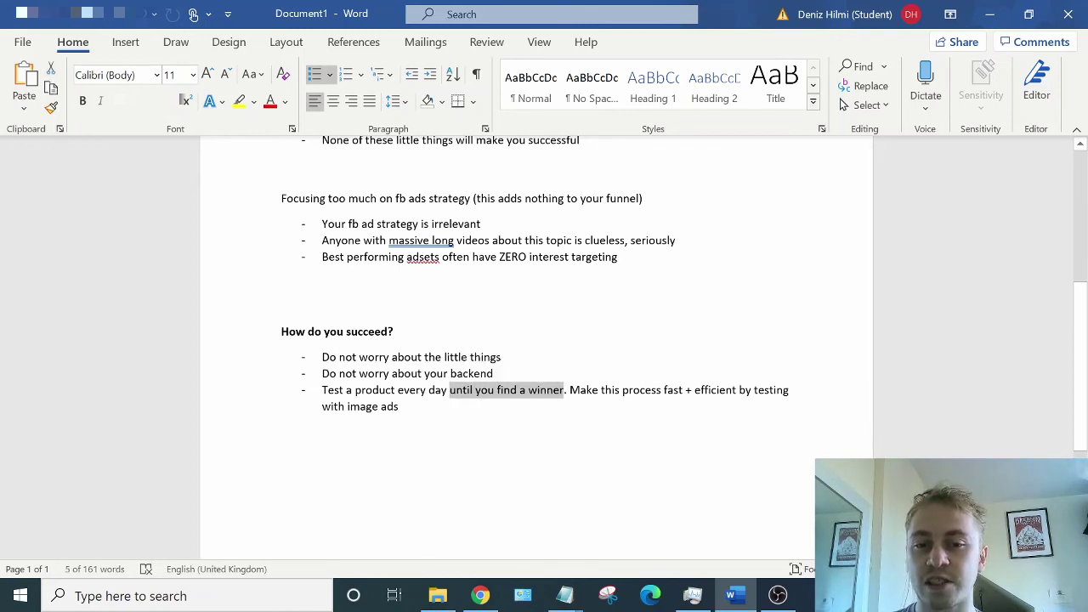
left_click_drag(570, 389, 502, 416)
left_click(502, 415)
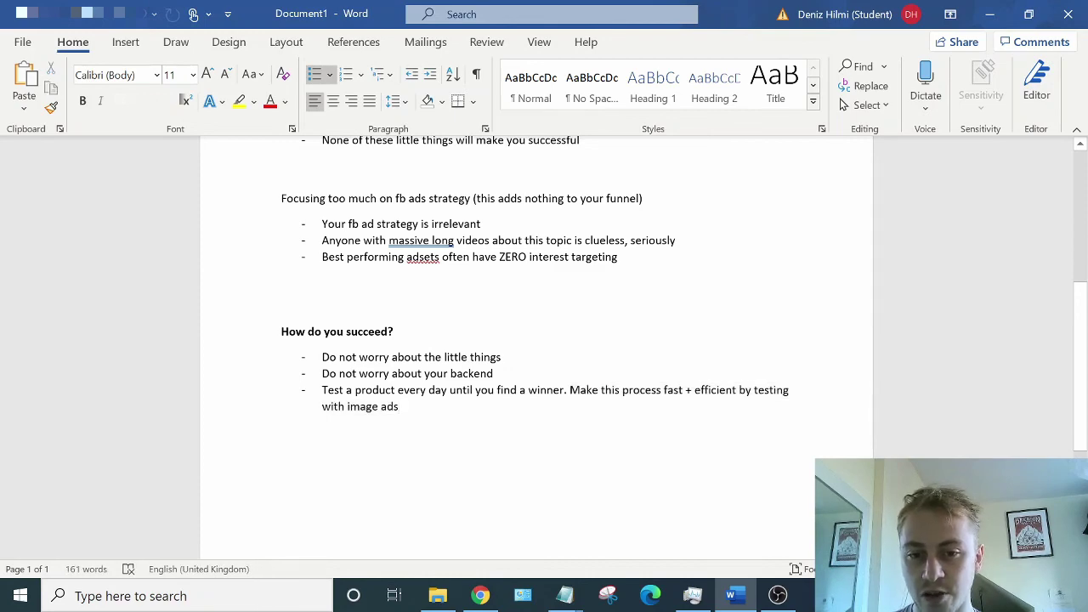
Switch back to Ads Manager in Chrome, close the ad set editor and deselect the Private School ad set.
left_click(480, 595)
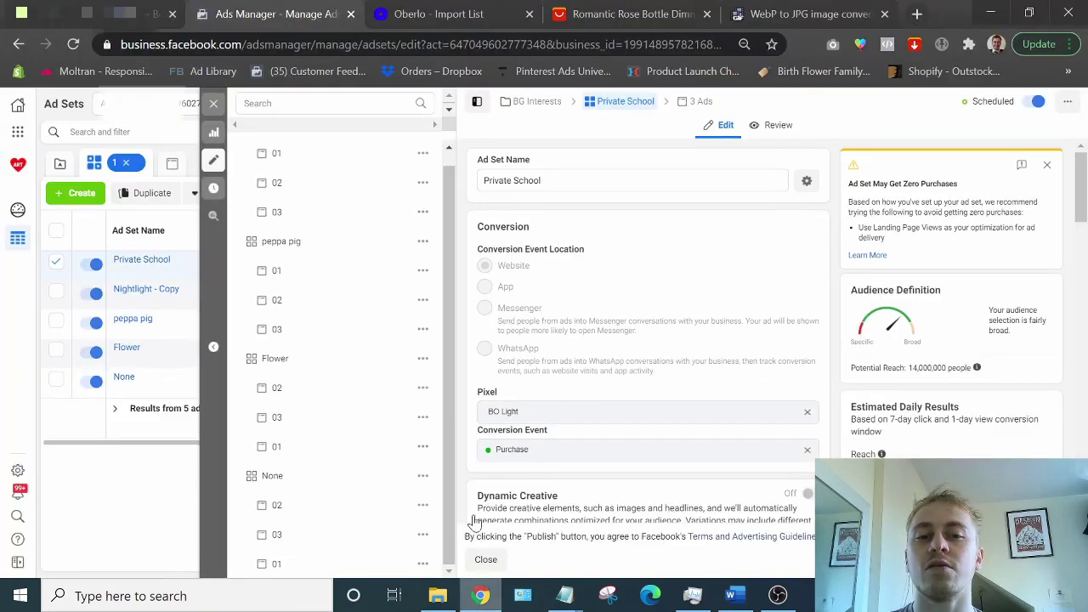
left_click(216, 170)
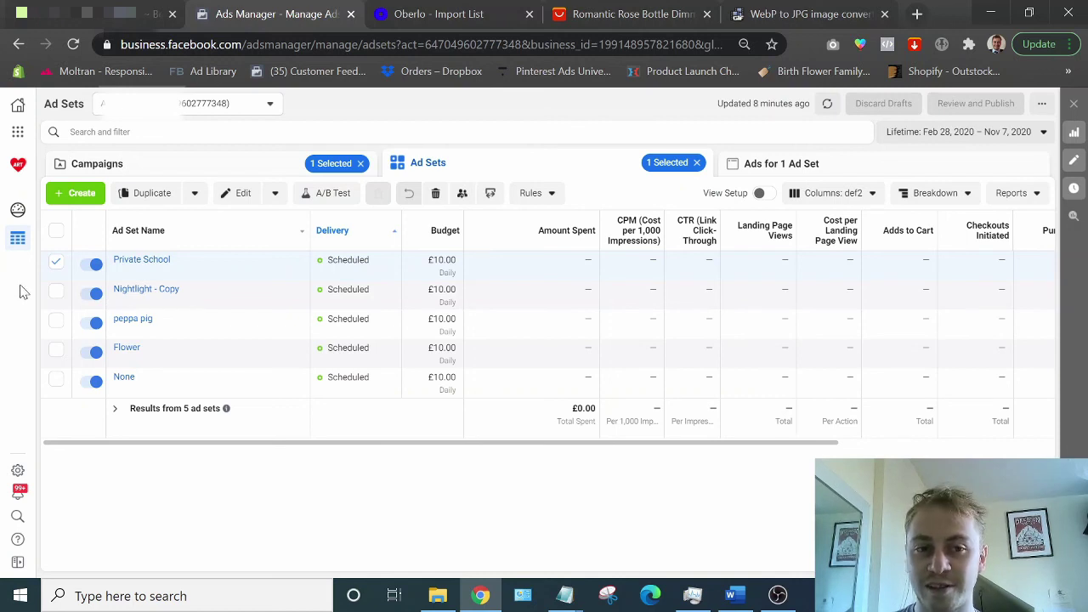
left_click(55, 263)
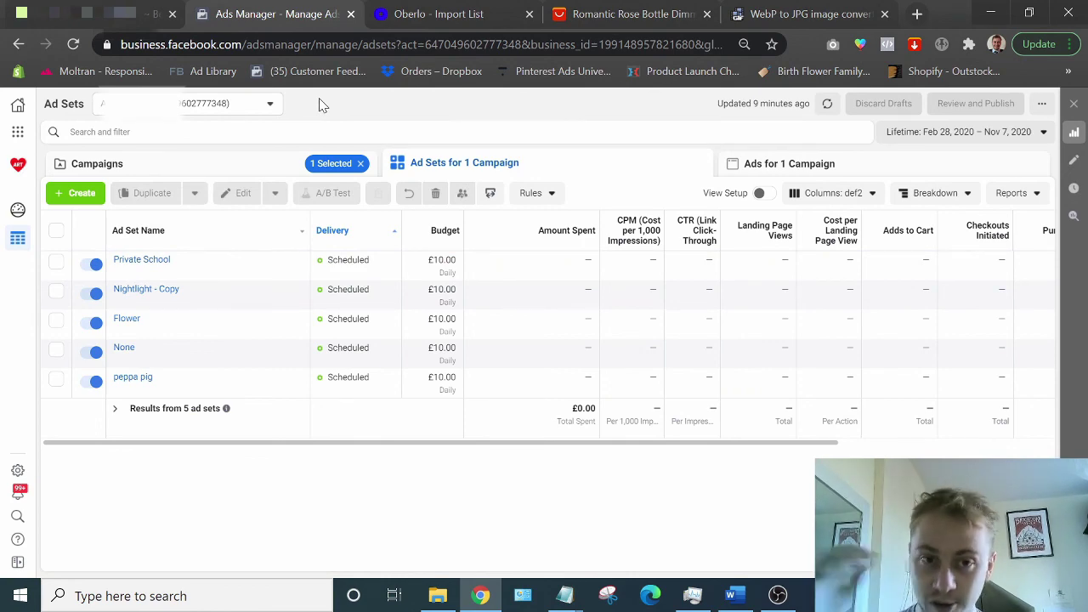
left_click(772, 595)
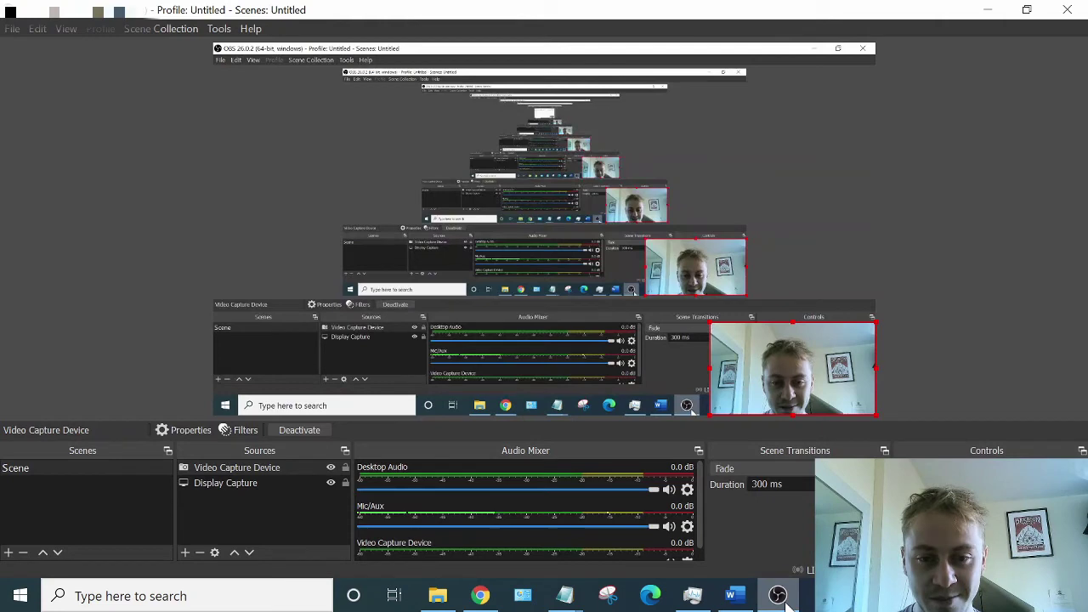
left_click(767, 594)
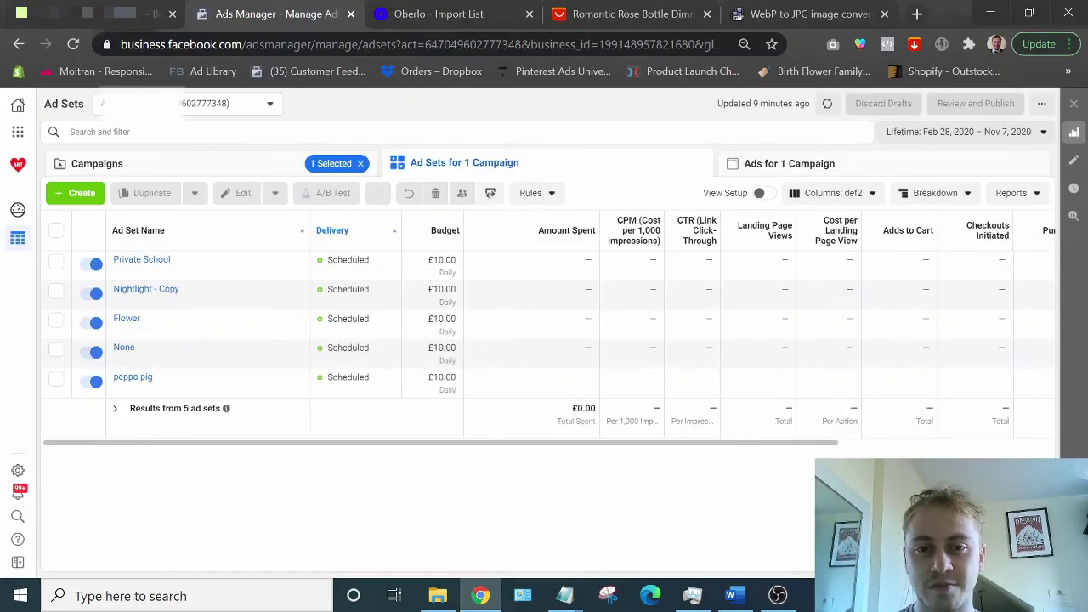
left_click(144, 131)
left_click(514, 123)
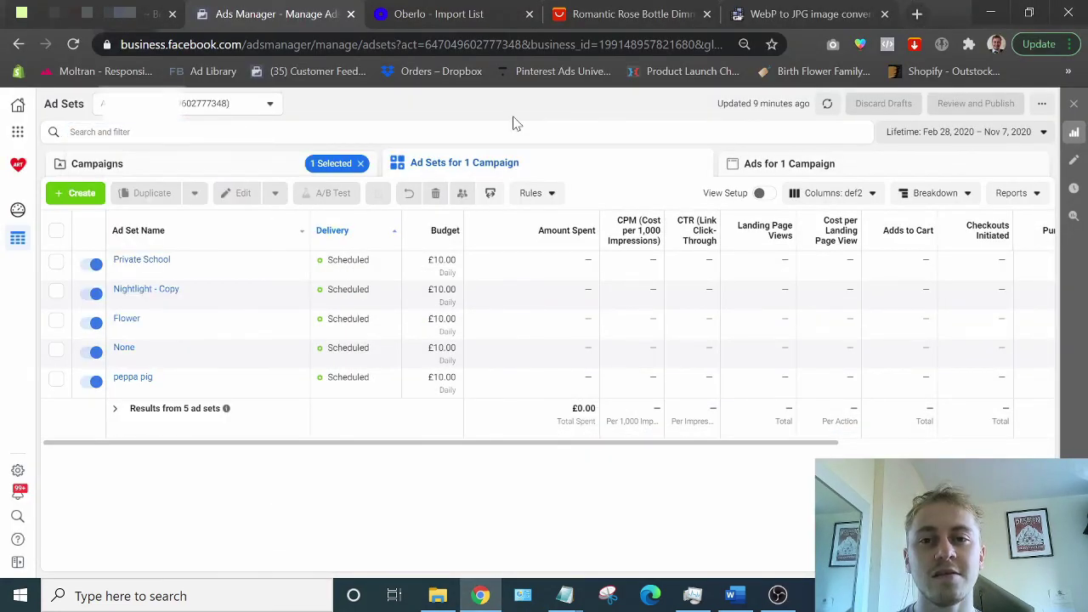